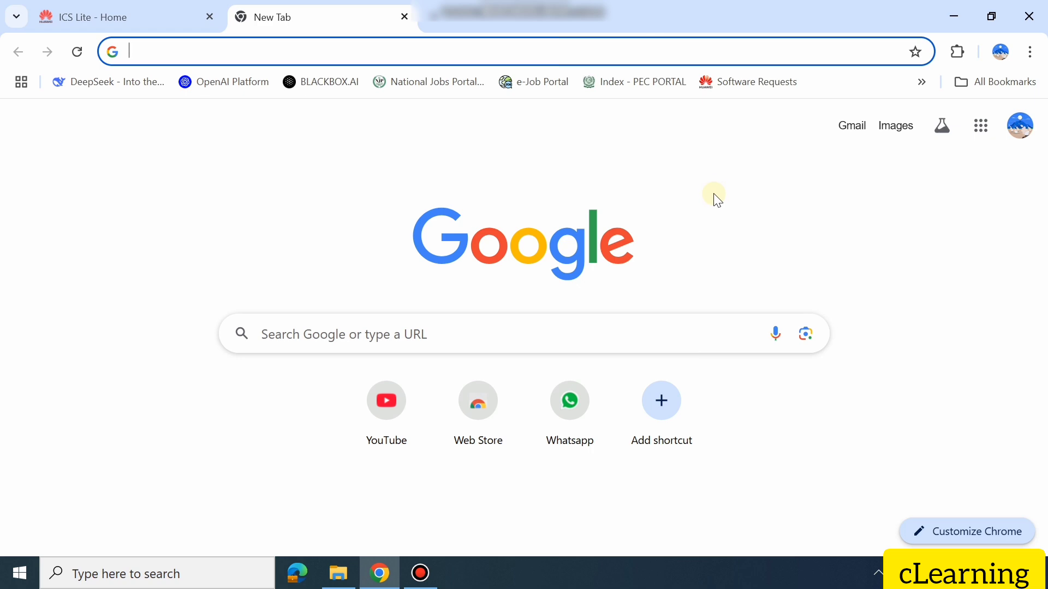
Step: Open support.huawei.com, load e.huawei.com in a new tab, then begin signing in on the support site
{"action": "type", "text": "support.huawei.com"}
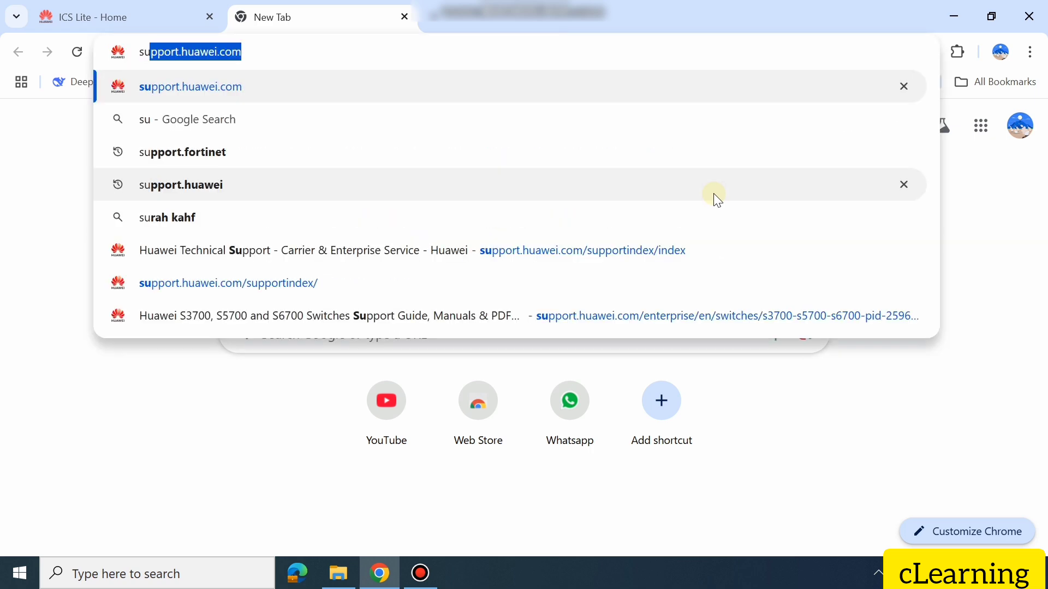
{"action": "key", "text": "Return"}
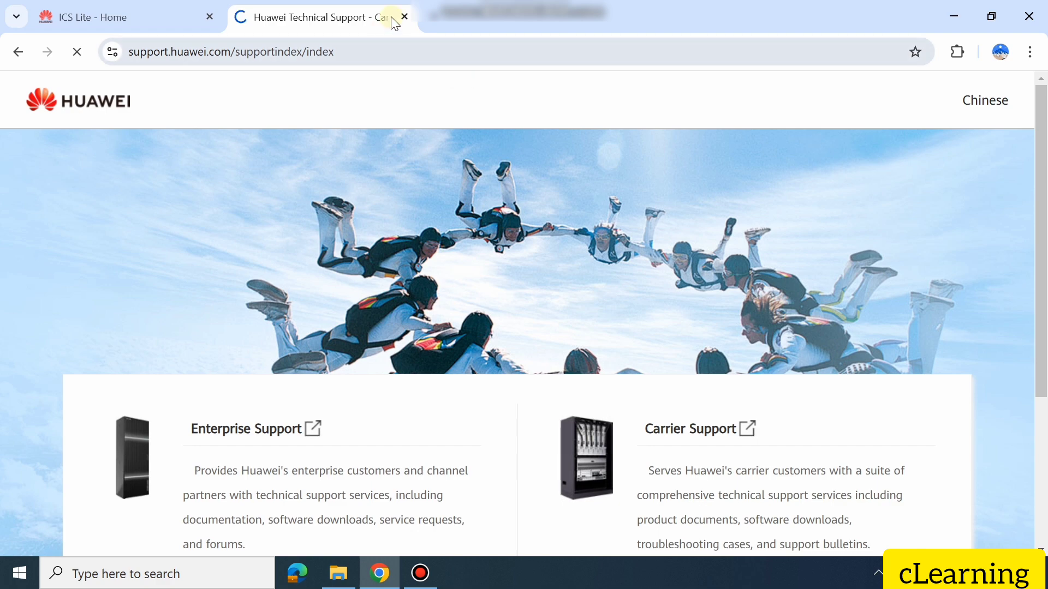
{"action": "left_click", "coordinate": [434, 16]}
{"action": "type", "text": "e,"}
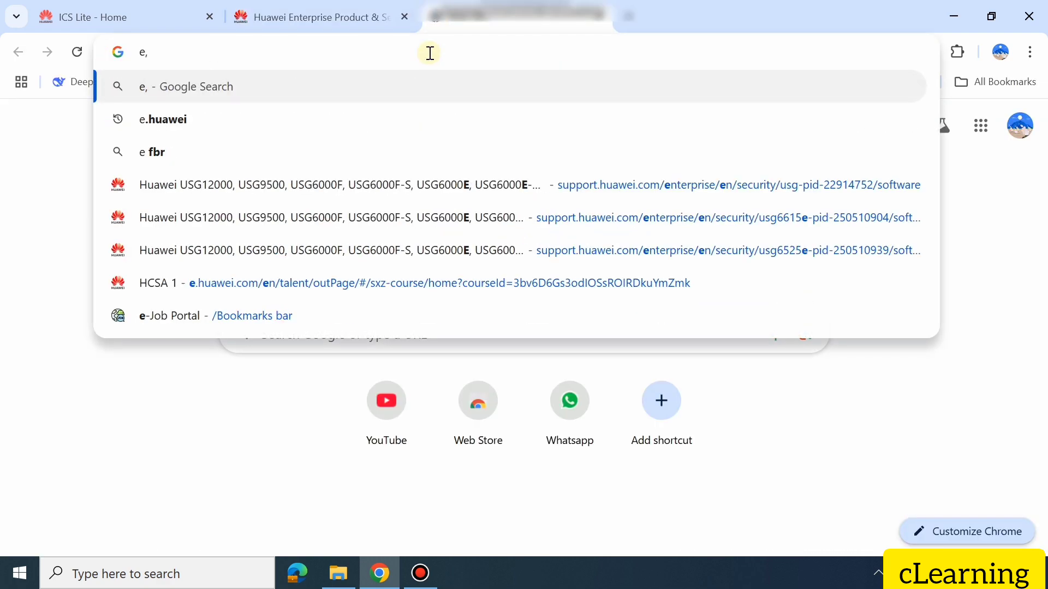
{"action": "key", "text": "BackSpace"}
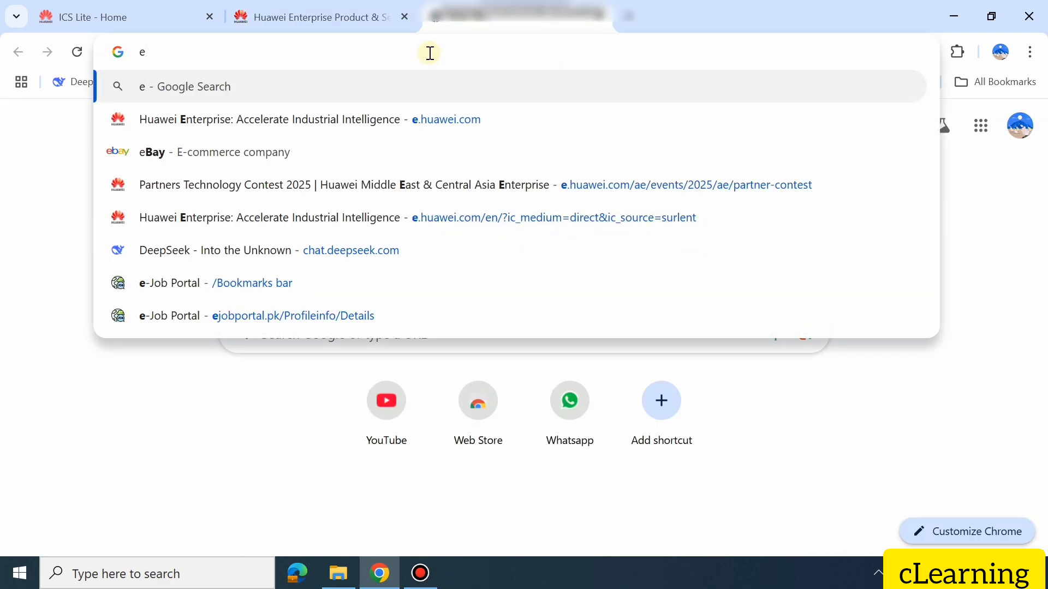
{"action": "type", "text": "."}
{"action": "key", "text": "Return"}
{"action": "left_click", "coordinate": [395, 18]}
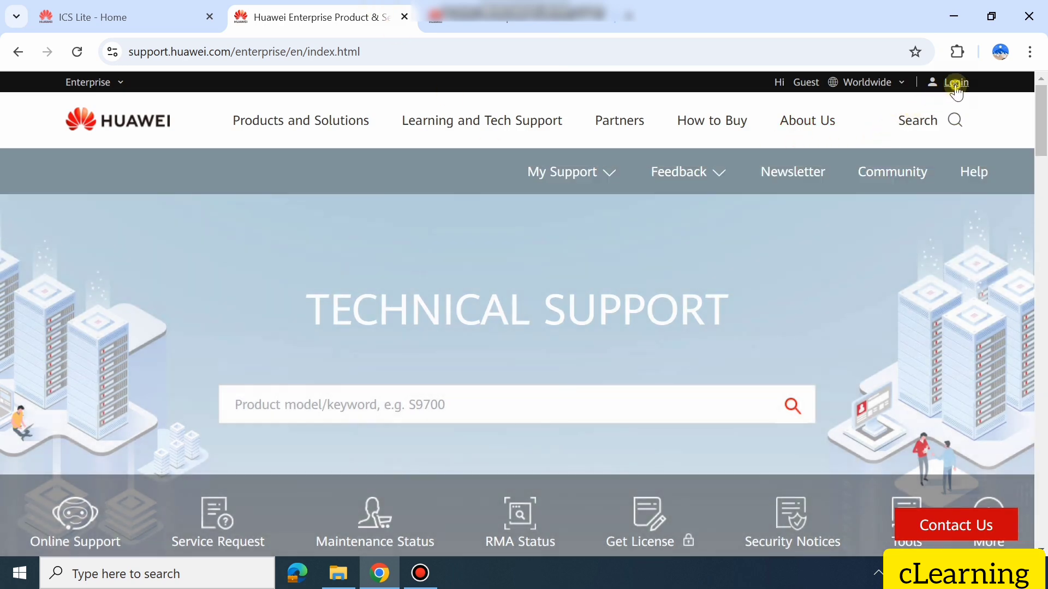
{"action": "left_click", "coordinate": [952, 84]}
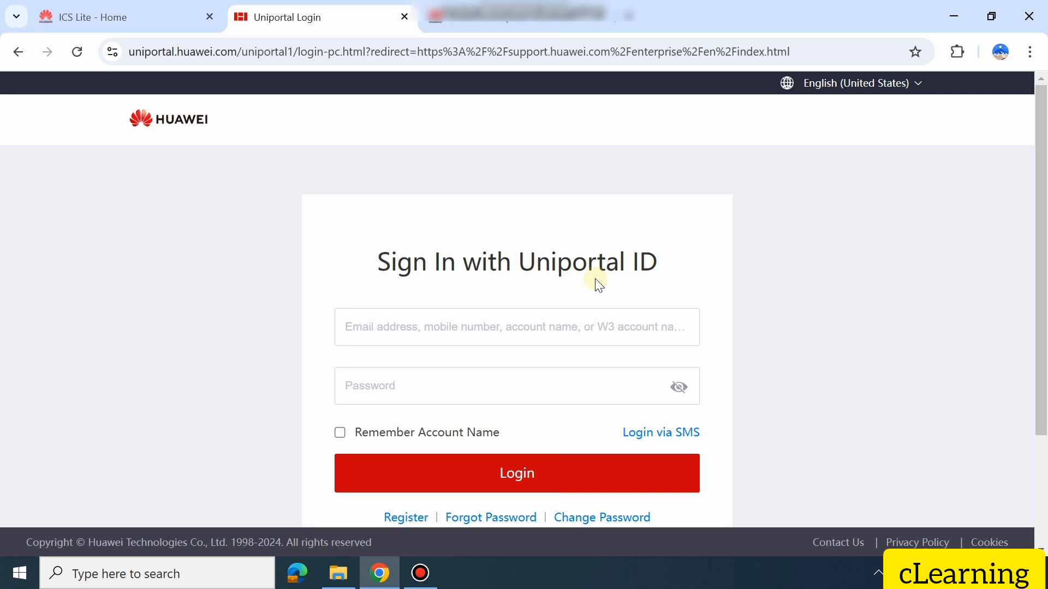
Step: Sign in by entering the Uniportal account name and the account password
{"action": "left_click", "coordinate": [422, 331]}
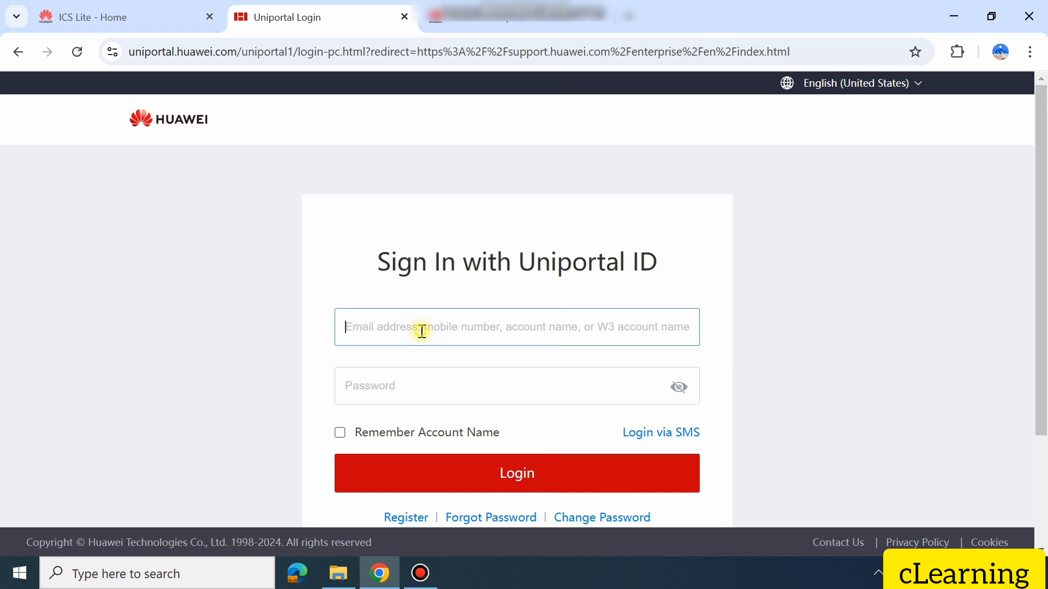
{"action": "key", "text": "Tab"}
{"action": "key", "text": "Return"}
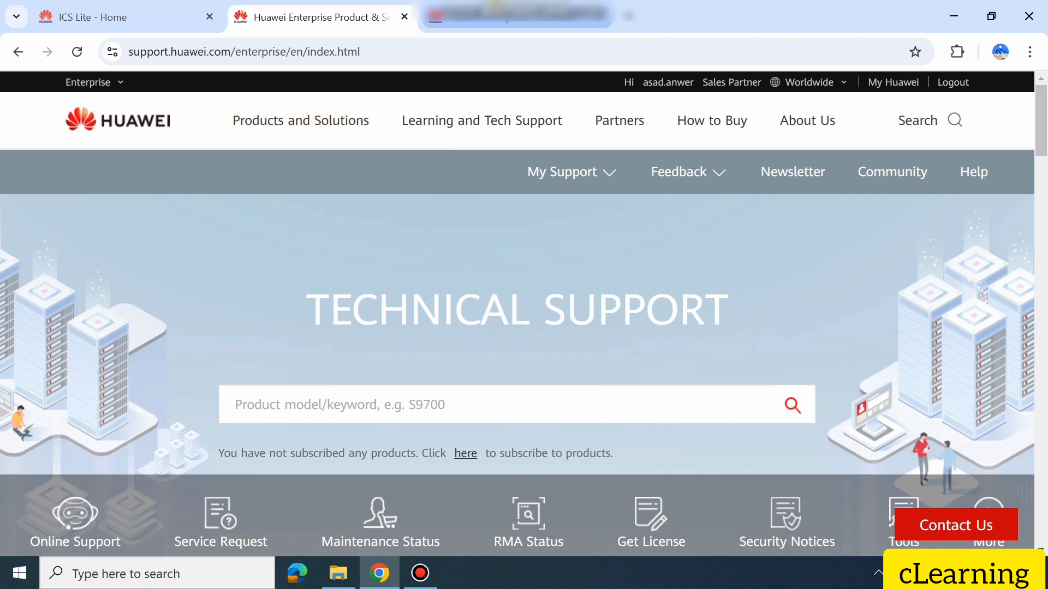
Step: Reload the Huawei Enterprise homepage tab and return to the Technical Support tab
{"action": "left_click", "coordinate": [496, 11]}
{"action": "left_click", "coordinate": [77, 51]}
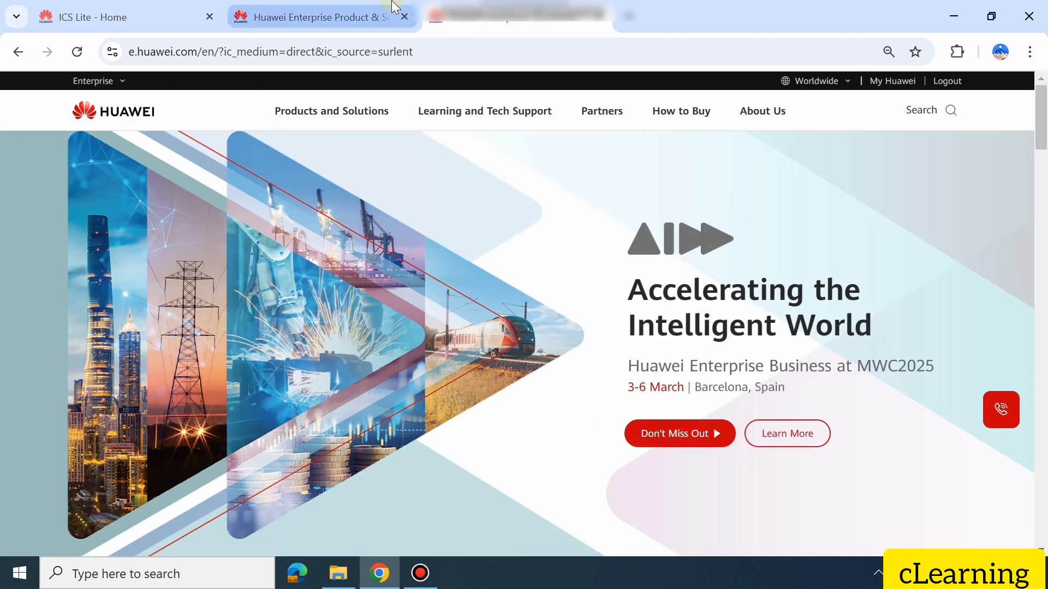
{"action": "left_click", "coordinate": [349, 17]}
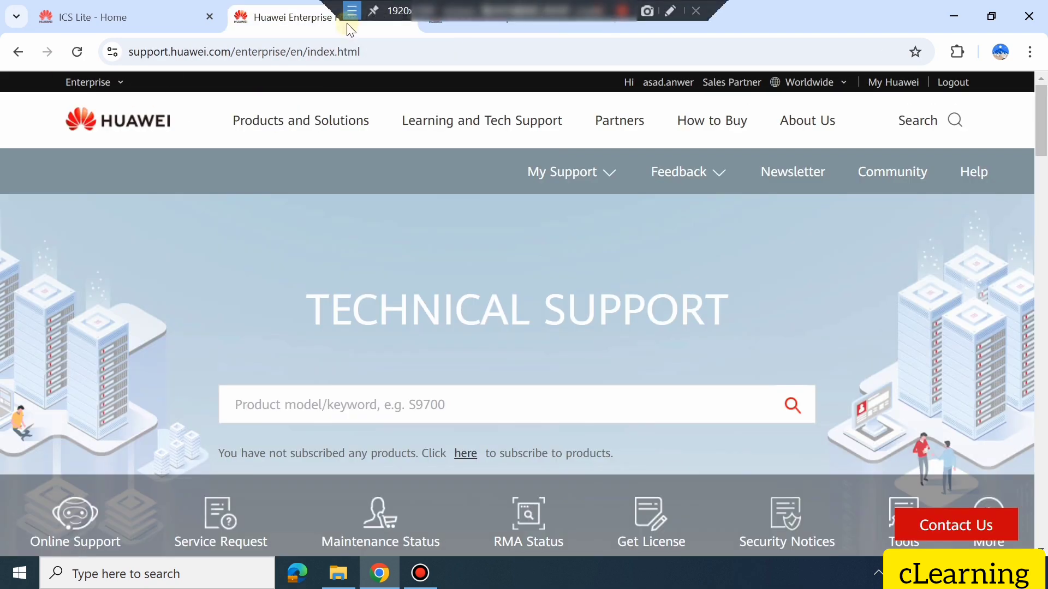
Step: Open Software Download under Product Support and close the extra Huawei Enterprise tab
{"action": "mouse_move", "coordinate": [343, 122]}
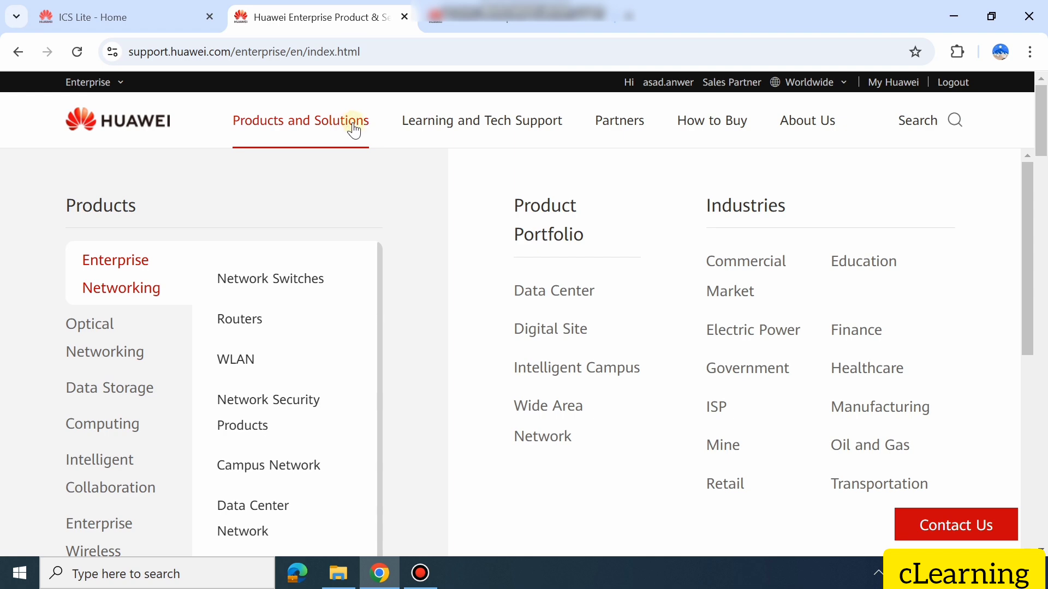
{"action": "mouse_move", "coordinate": [471, 130]}
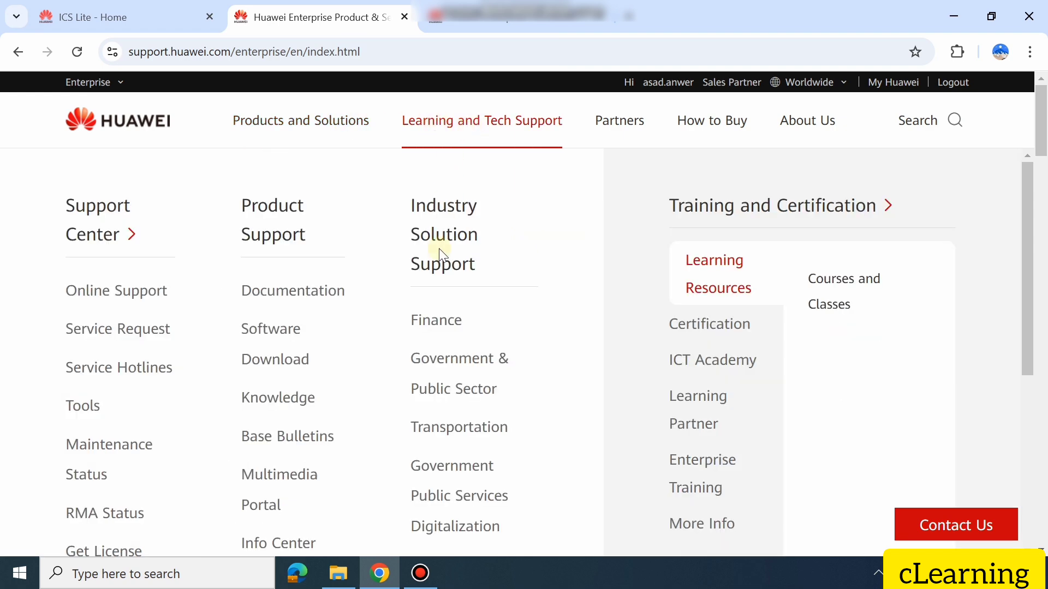
{"action": "left_click", "coordinate": [270, 334]}
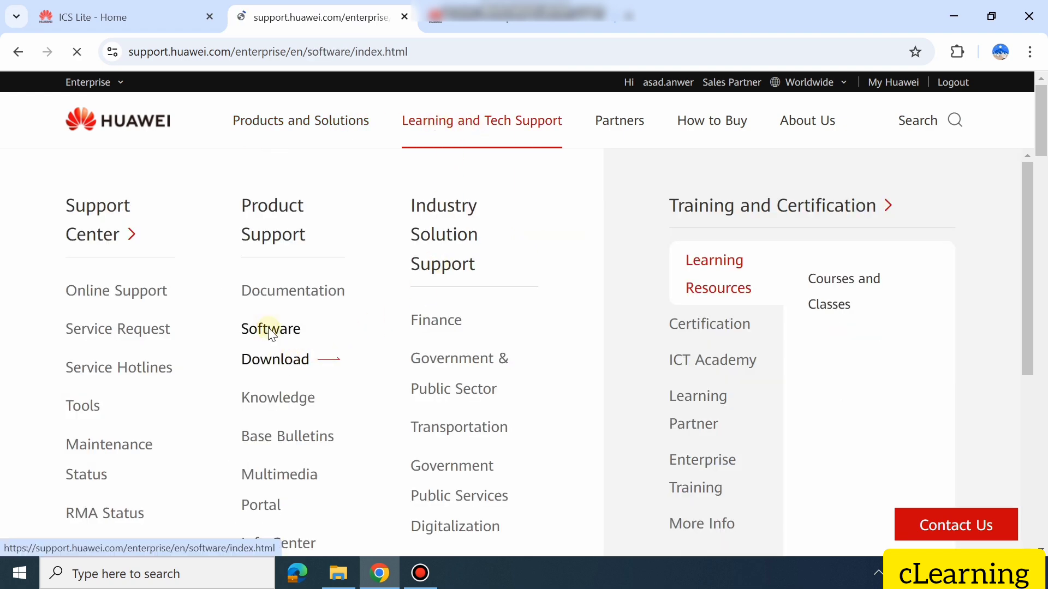
{"action": "left_click", "coordinate": [540, 23]}
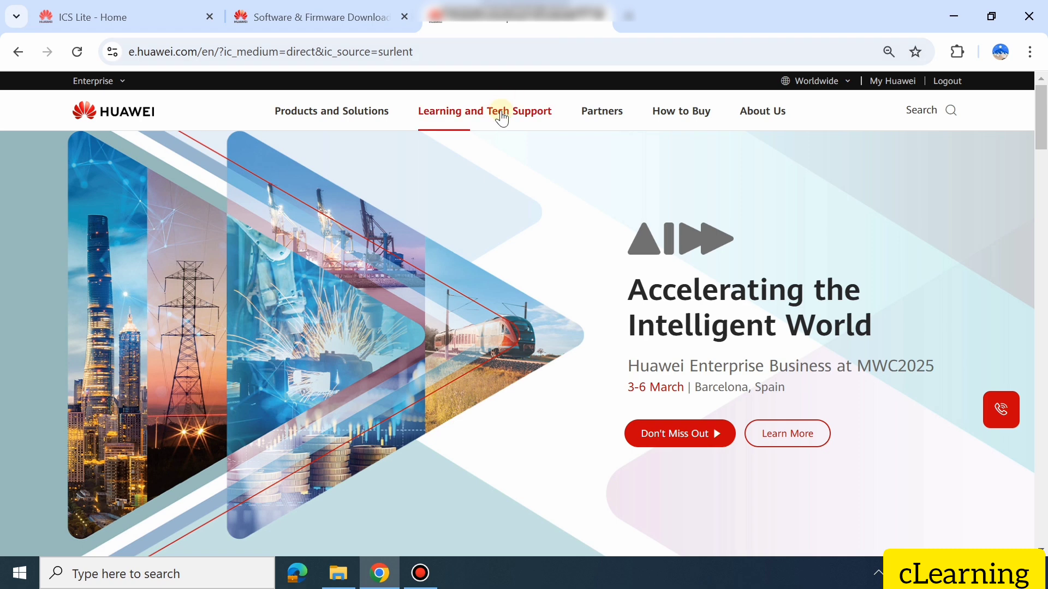
{"action": "mouse_move", "coordinate": [499, 112]}
{"action": "left_click", "coordinate": [295, 245]}
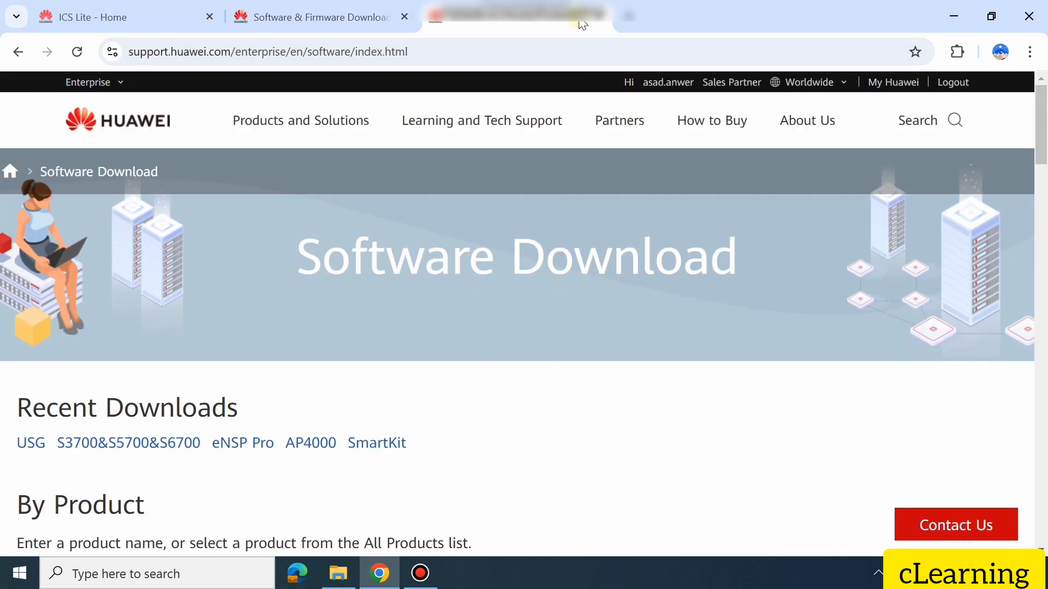
{"action": "left_click", "coordinate": [599, 16]}
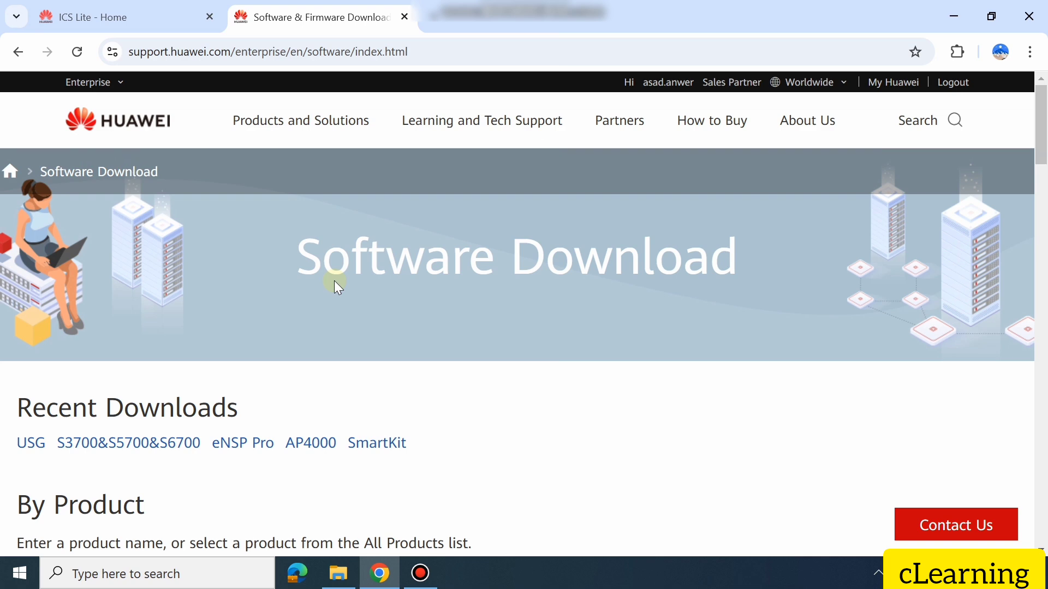
Step: Go from By Category to Enterprise Network Security, then open USG Series under Firewall & VPN Gateway
{"action": "scroll", "coordinate": [349, 273], "scroll_direction": "down", "scroll_amount": 4}
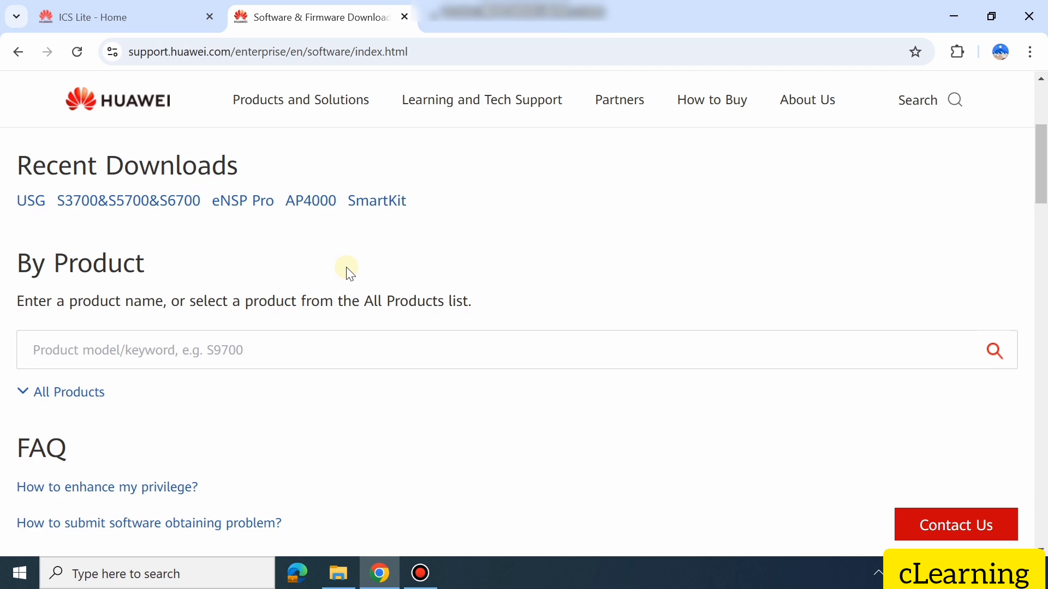
{"action": "scroll", "coordinate": [350, 273], "scroll_direction": "down", "scroll_amount": 8}
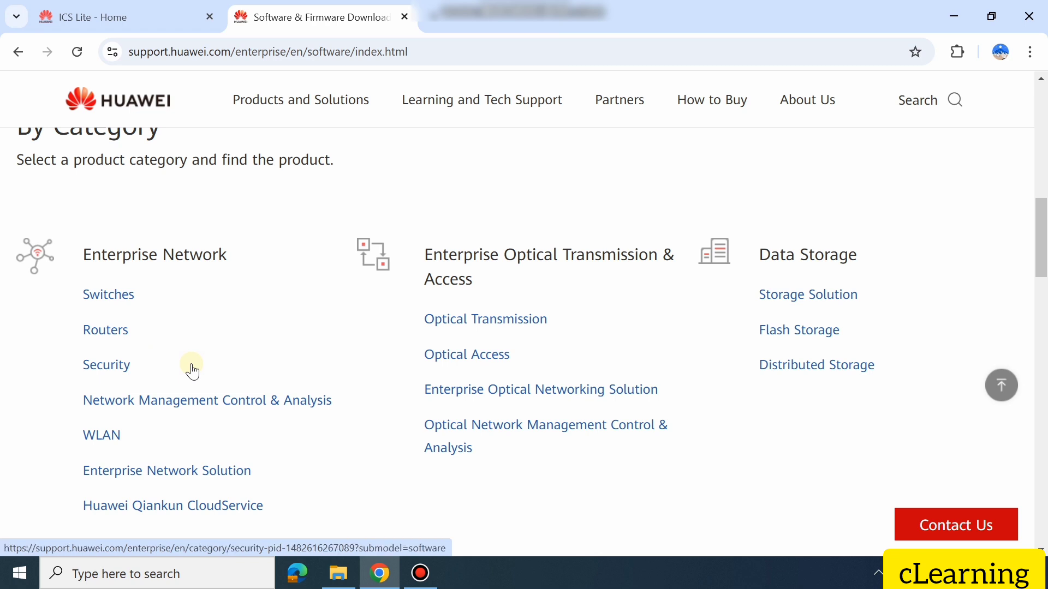
{"action": "left_click", "coordinate": [109, 373]}
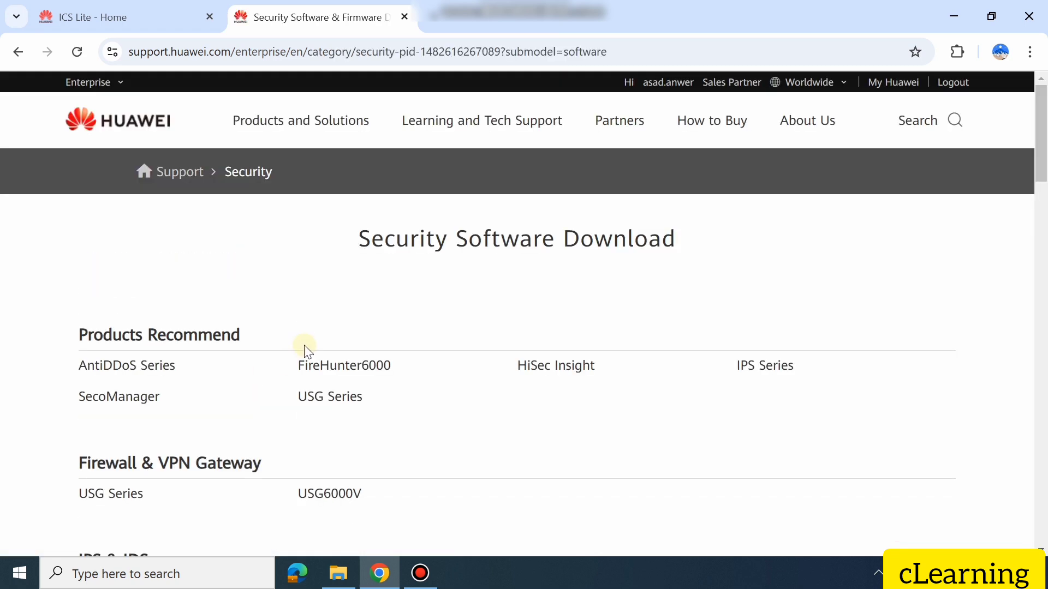
{"action": "scroll", "coordinate": [306, 349], "scroll_direction": "down", "scroll_amount": 3}
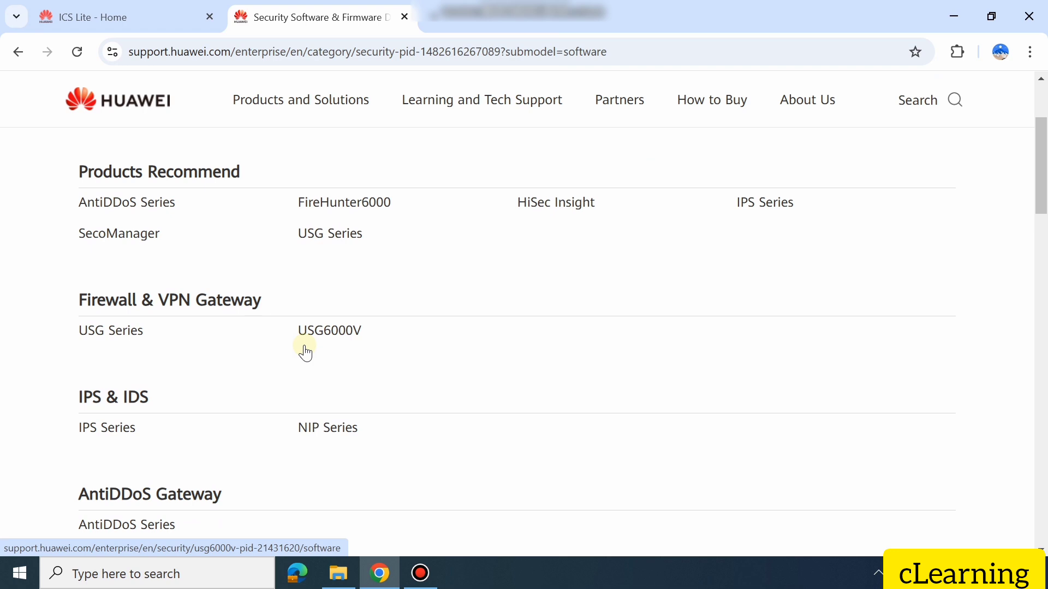
{"action": "left_click", "coordinate": [116, 344]}
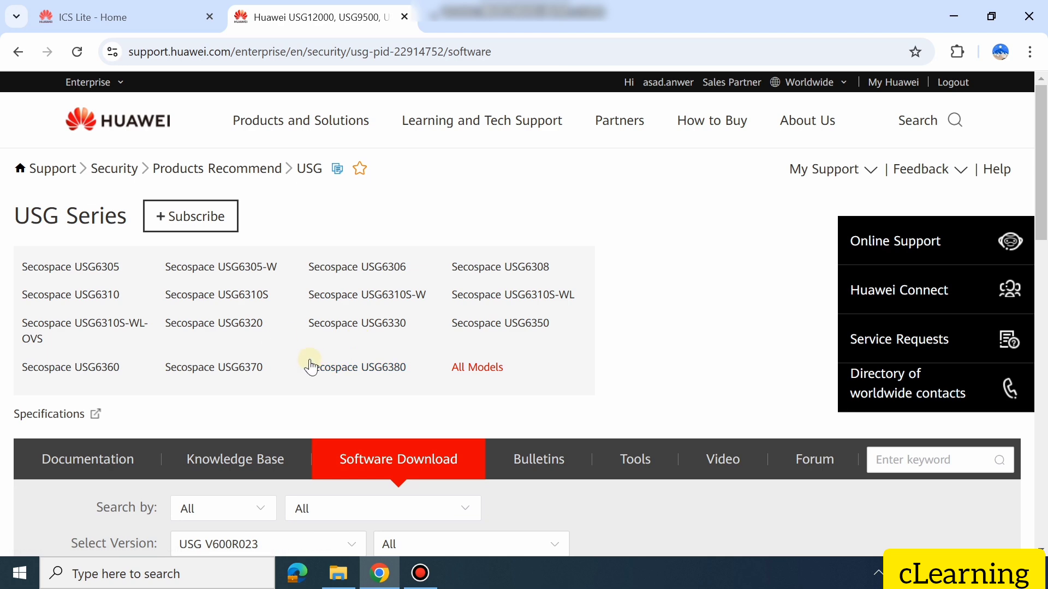
Step: Set the product search to series USG6000 and model Secospace USG6310
{"action": "scroll", "coordinate": [314, 365], "scroll_direction": "down", "scroll_amount": 5}
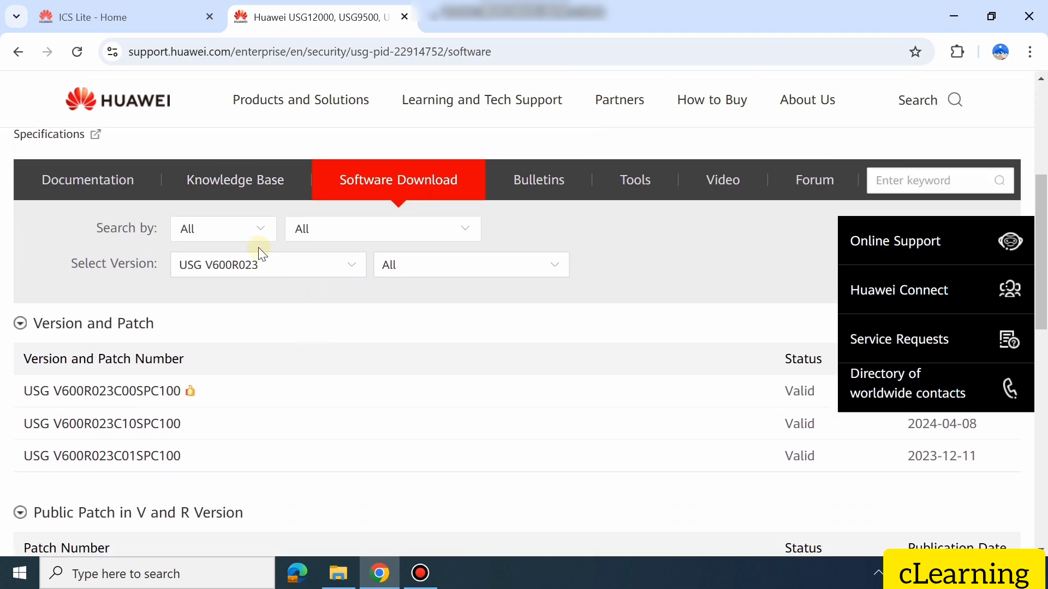
{"action": "left_click", "coordinate": [229, 228]}
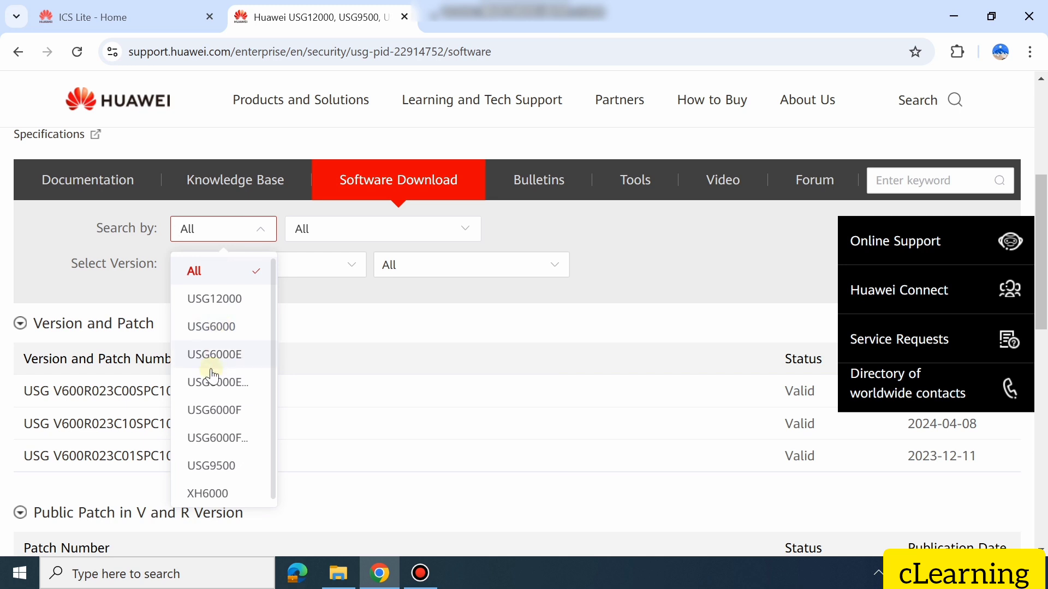
{"action": "left_click", "coordinate": [228, 338]}
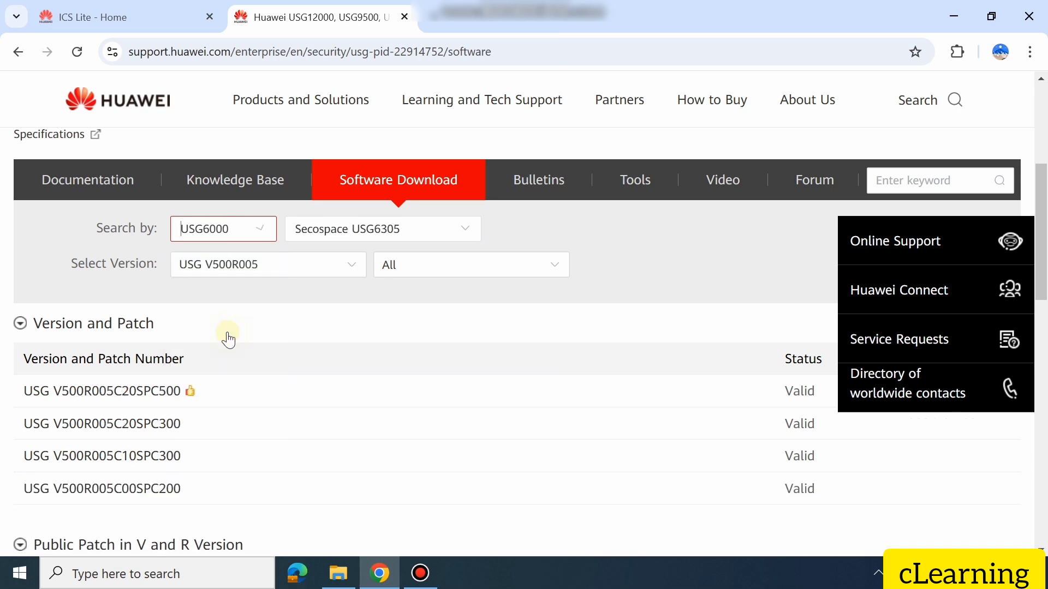
{"action": "left_click", "coordinate": [350, 236]}
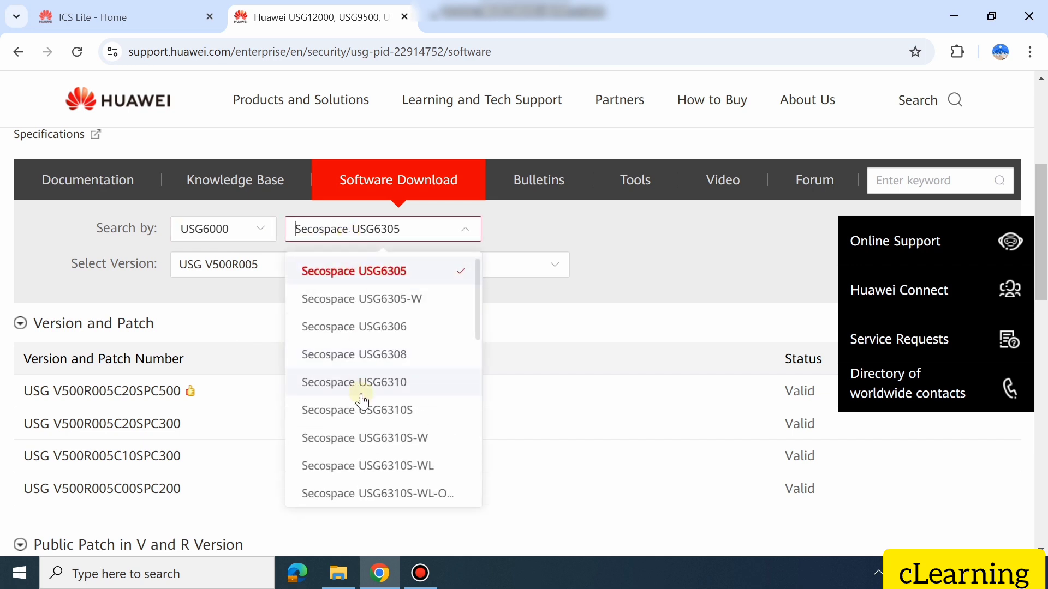
{"action": "left_click", "coordinate": [399, 389]}
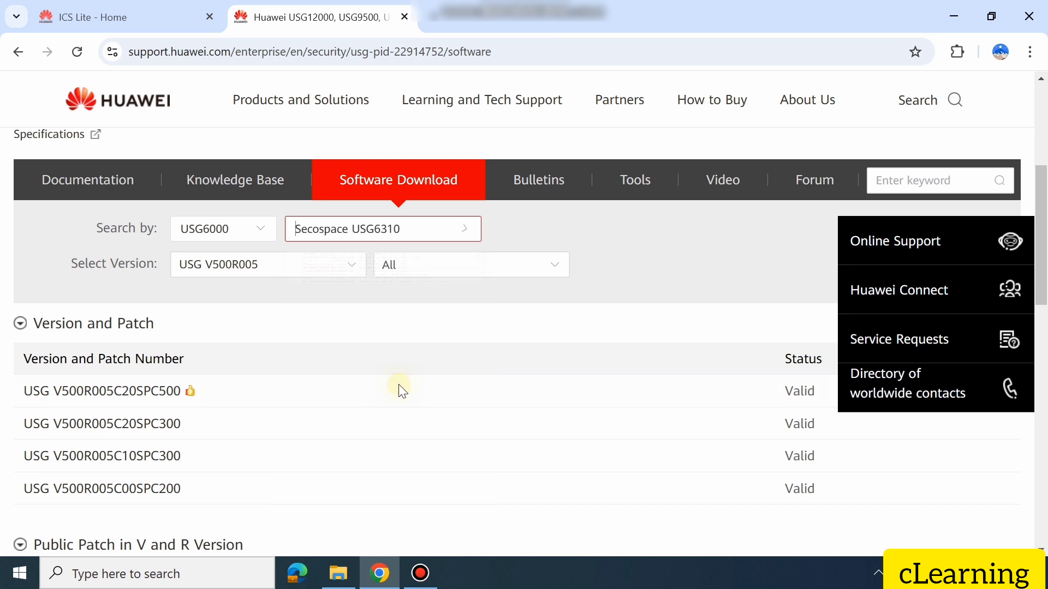
Step: Select version USG V500R005 with sub-version USG V500R005C20 and view the results
{"action": "left_click", "coordinate": [262, 271]}
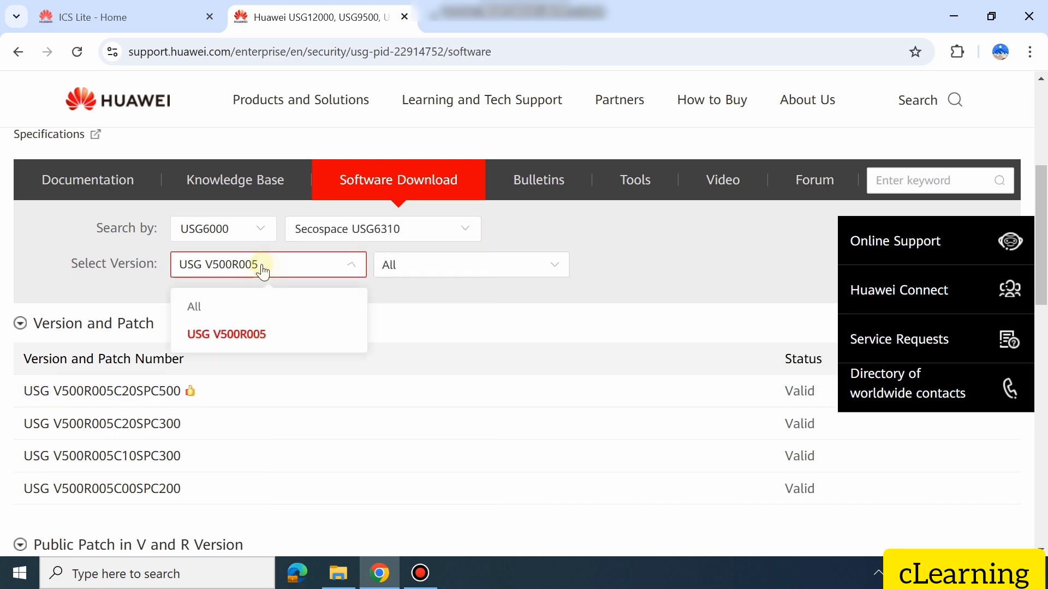
{"action": "left_click", "coordinate": [248, 332]}
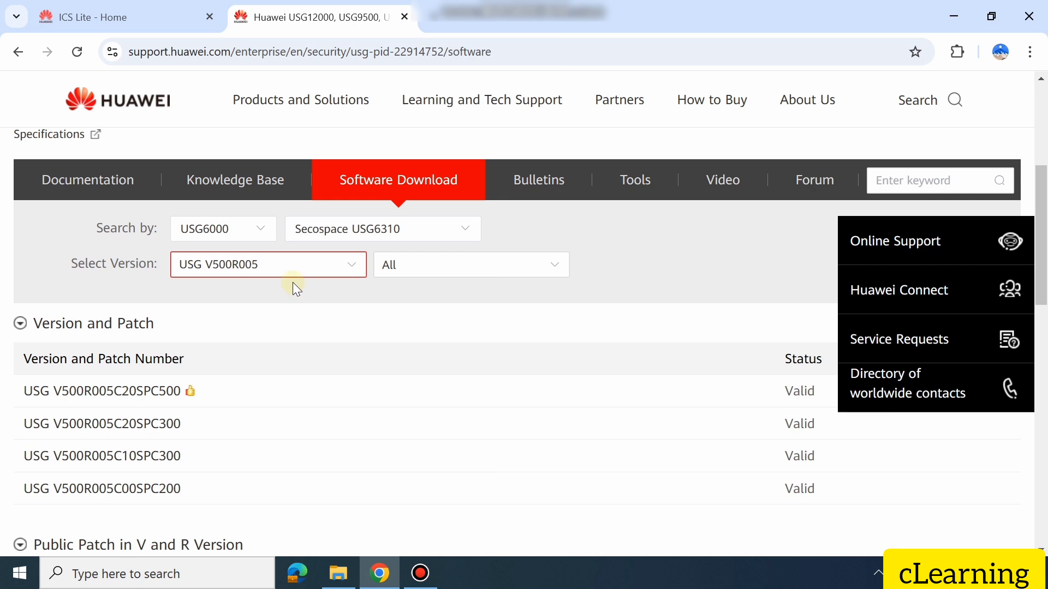
{"action": "left_click", "coordinate": [444, 276]}
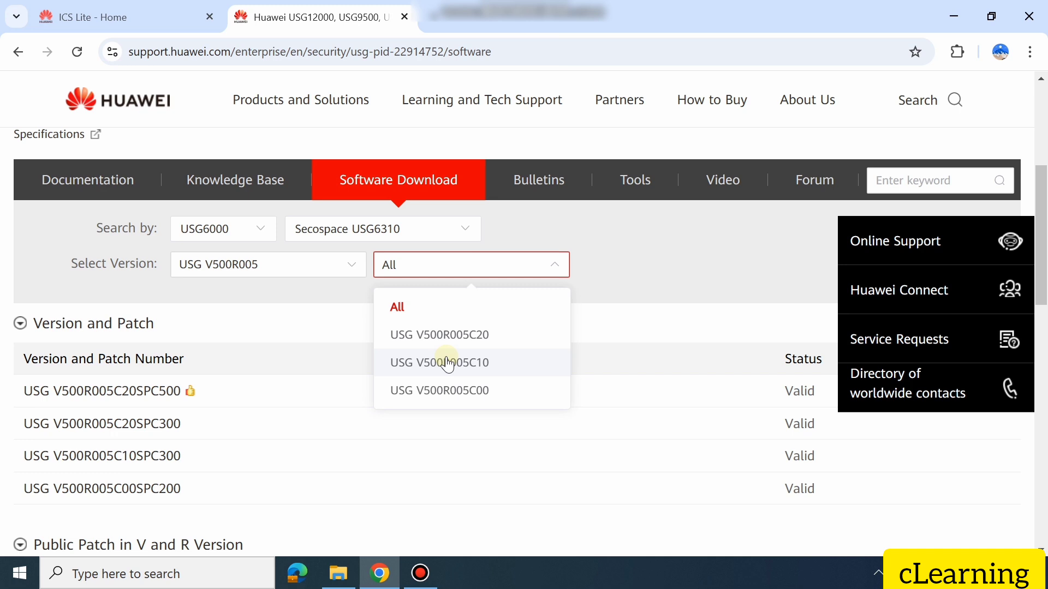
{"action": "left_click_drag", "start_coordinate": [443, 362], "coordinate": [449, 335]}
{"action": "left_click", "coordinate": [446, 343]}
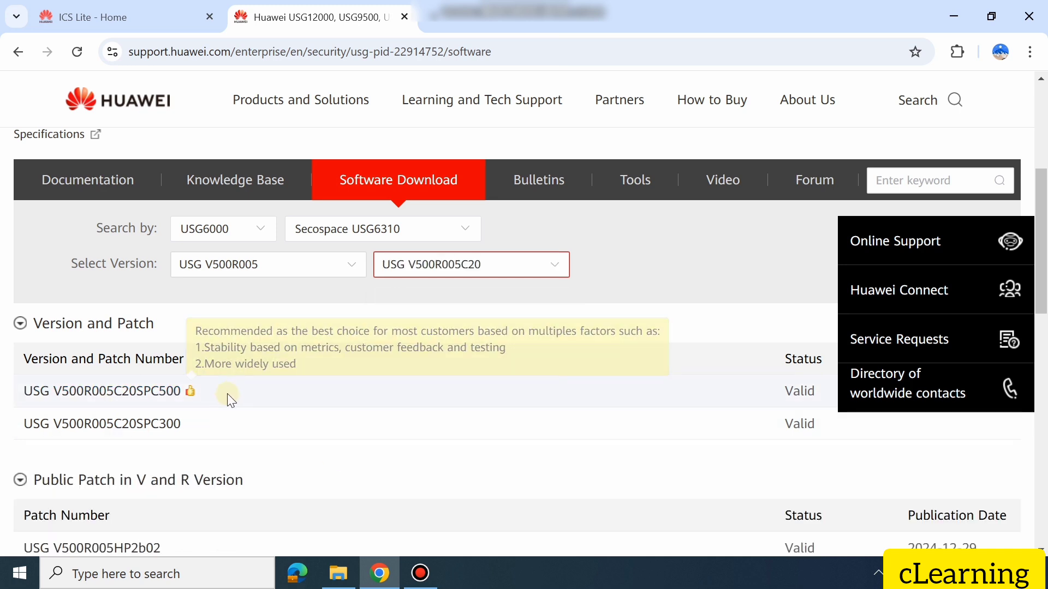
{"action": "scroll", "coordinate": [228, 395], "scroll_direction": "down", "scroll_amount": 3}
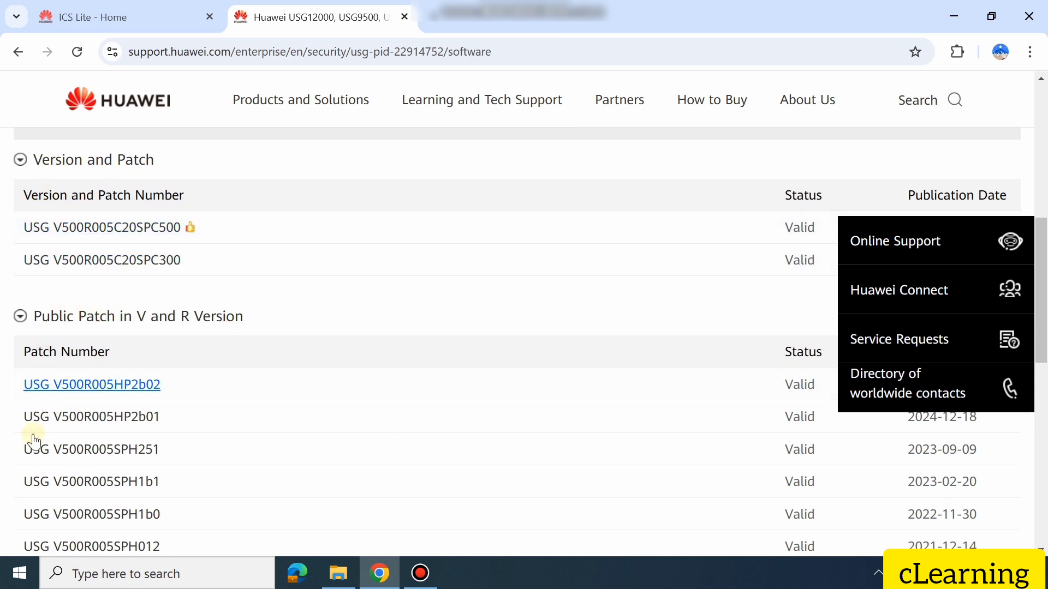
Step: Open the USG V500R005C20SPC300 page and check the .bin file's download permission notice
{"action": "left_click", "coordinate": [131, 255]}
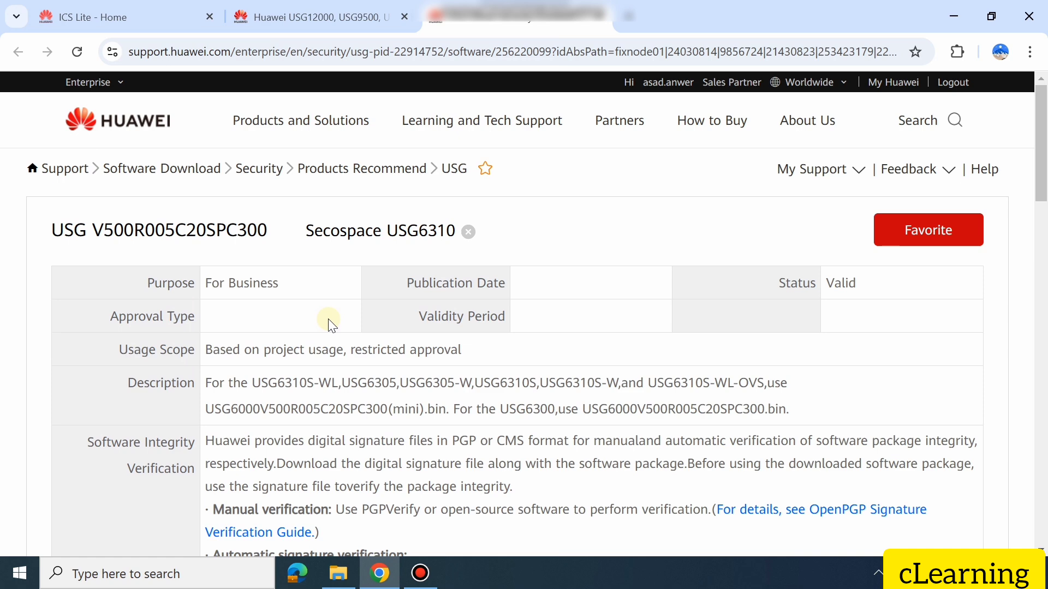
{"action": "scroll", "coordinate": [328, 321], "scroll_direction": "down", "scroll_amount": 7}
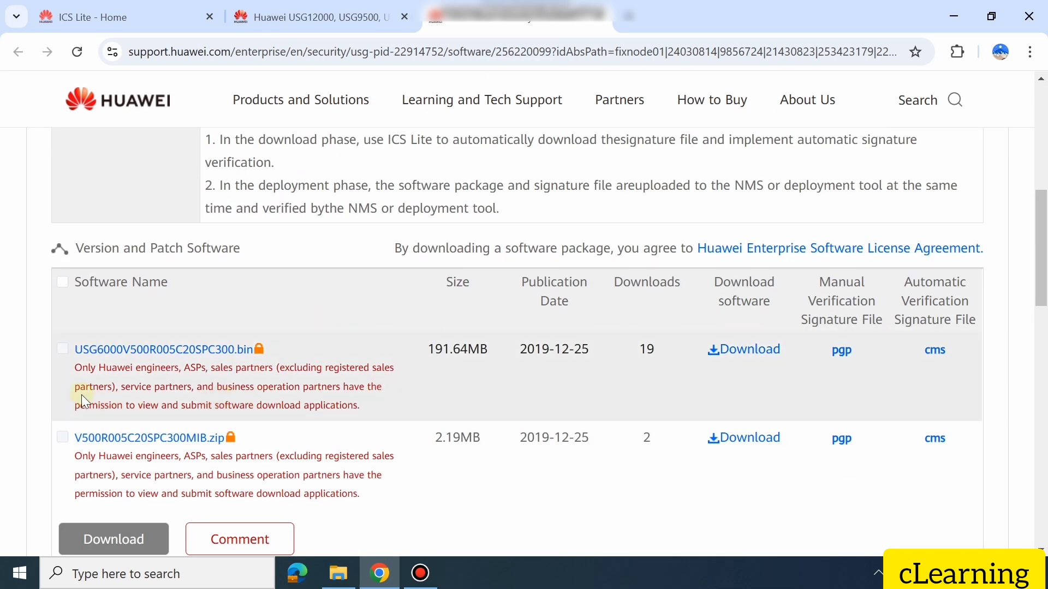
{"action": "left_click_drag", "start_coordinate": [75, 369], "coordinate": [202, 385]}
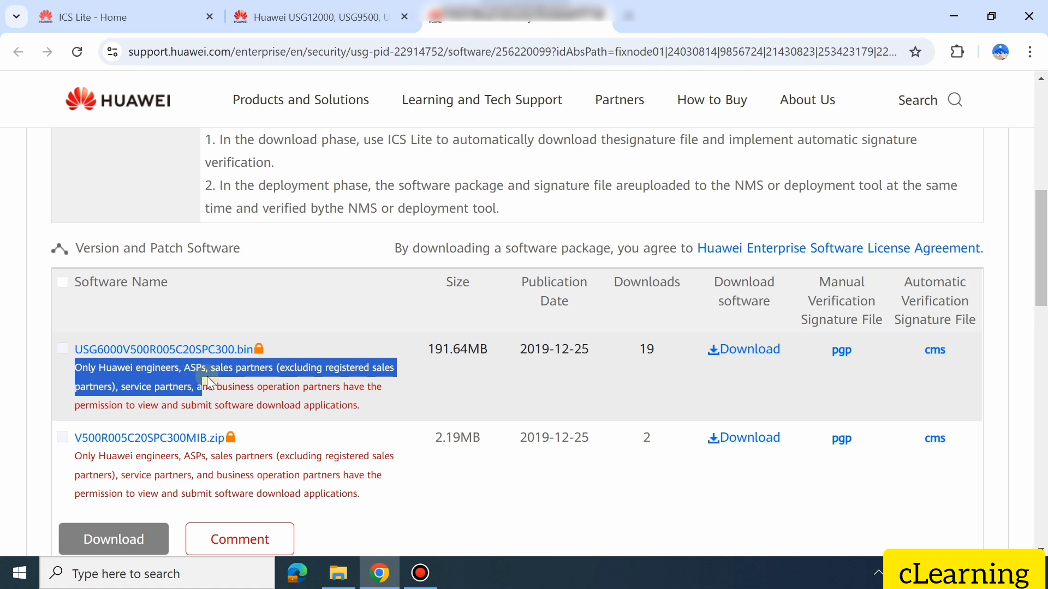
{"action": "left_click", "coordinate": [293, 378]}
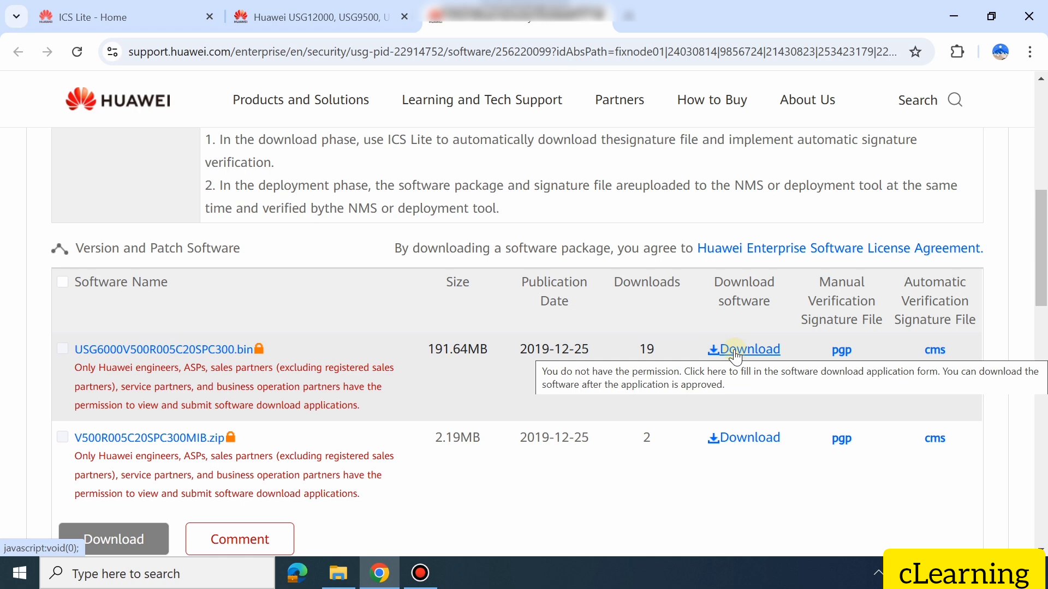
Step: Open the USG V500R005C20SPC500 page and tick USG6000V500R005C20SPC500.bin for download
{"action": "left_click", "coordinate": [392, 18]}
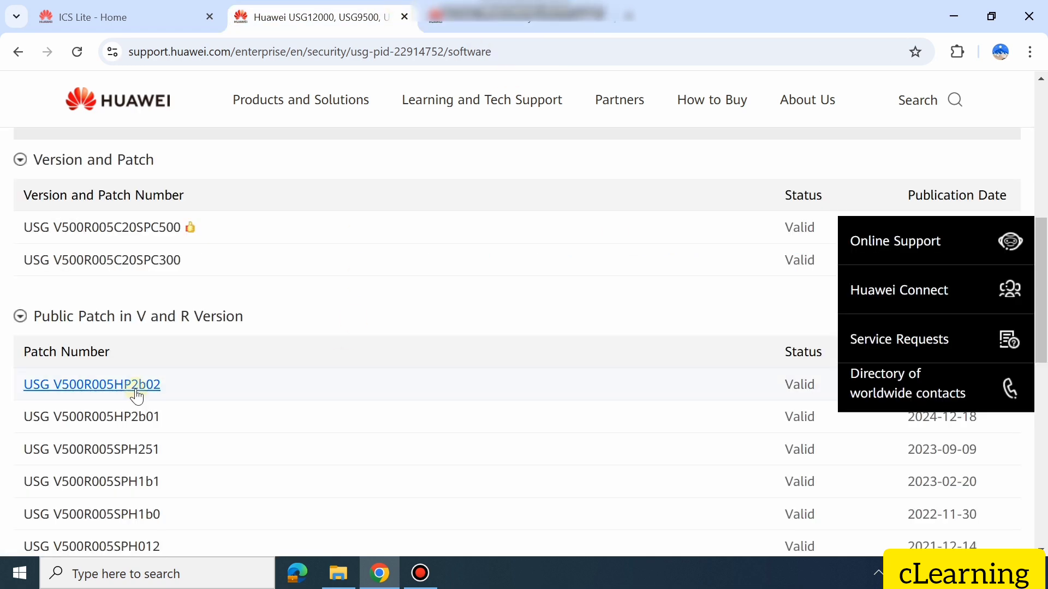
{"action": "left_click", "coordinate": [158, 231]}
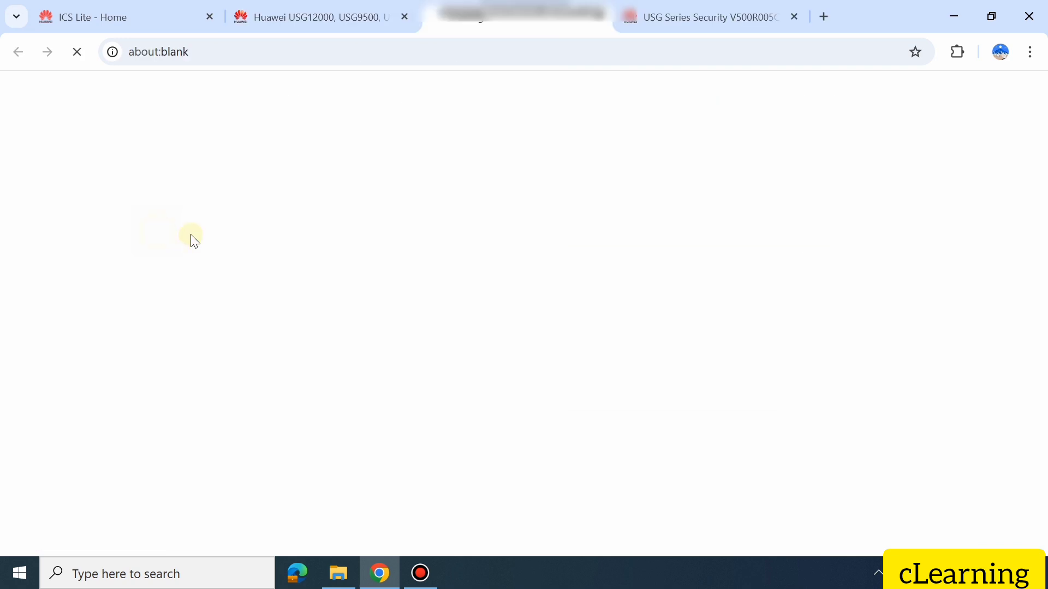
{"action": "scroll", "coordinate": [478, 363], "scroll_direction": "down", "scroll_amount": 2}
{"action": "scroll", "coordinate": [476, 359], "scroll_direction": "down", "scroll_amount": 5}
{"action": "scroll", "coordinate": [392, 313], "scroll_direction": "up", "scroll_amount": 1}
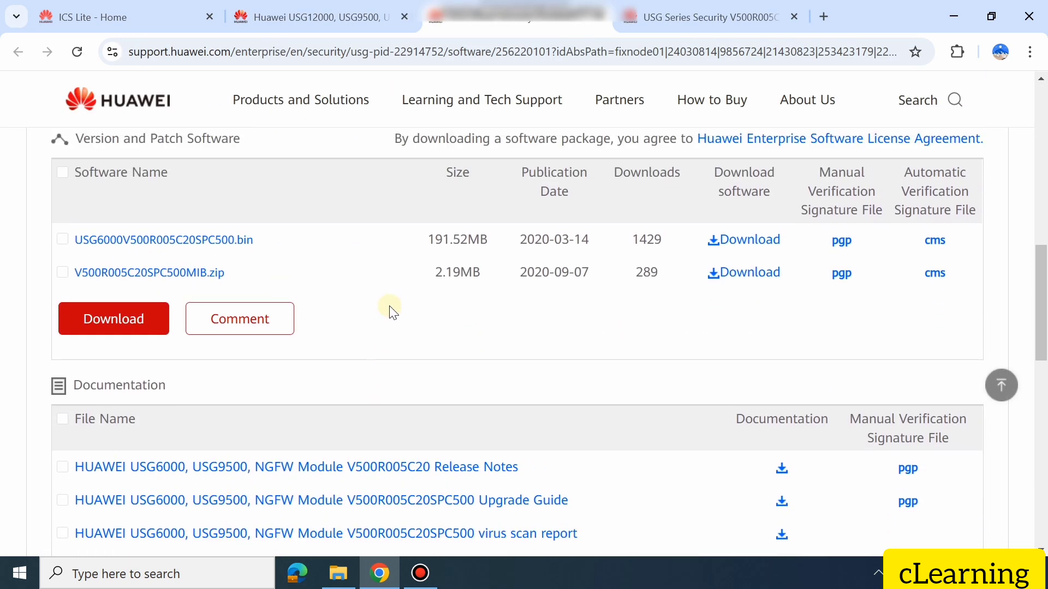
{"action": "left_click", "coordinate": [64, 241]}
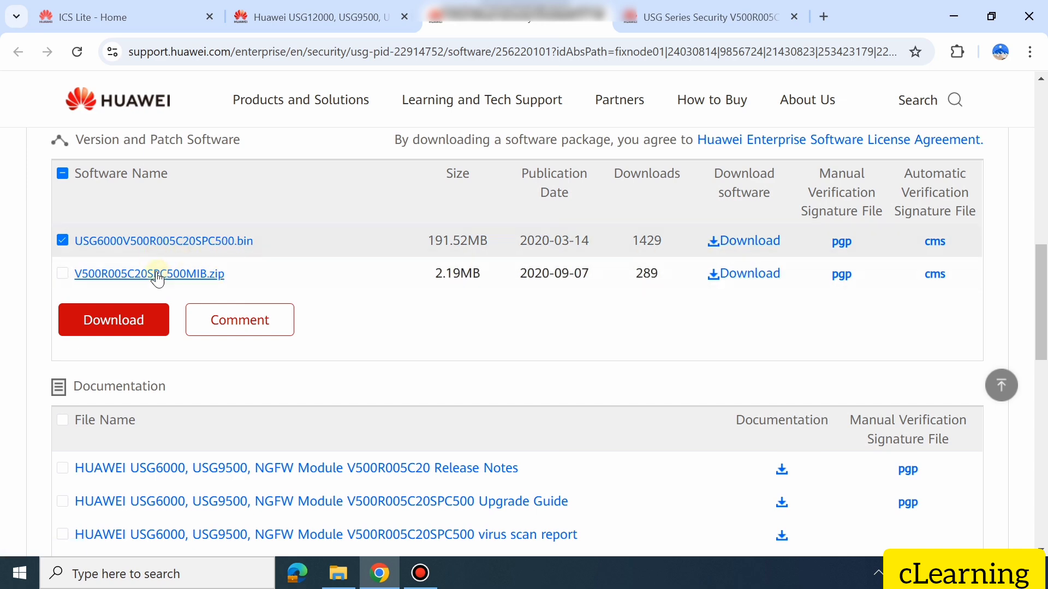
Step: Compare the SPC300 page's permission notice, then return to the version list
{"action": "key", "text": "ctrl+Tab"}
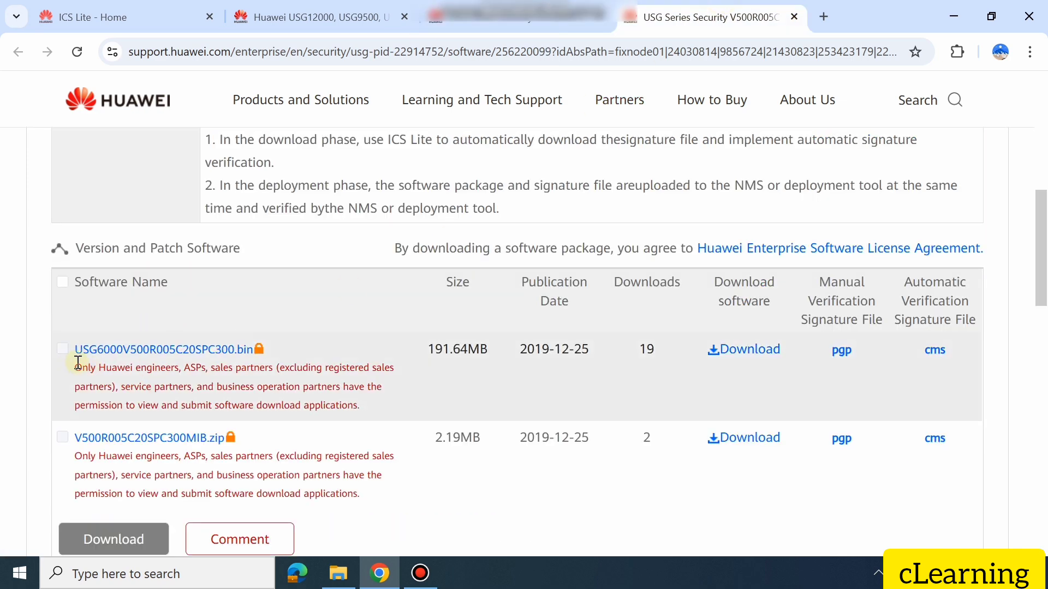
{"action": "left_click_drag", "start_coordinate": [76, 368], "coordinate": [308, 387]}
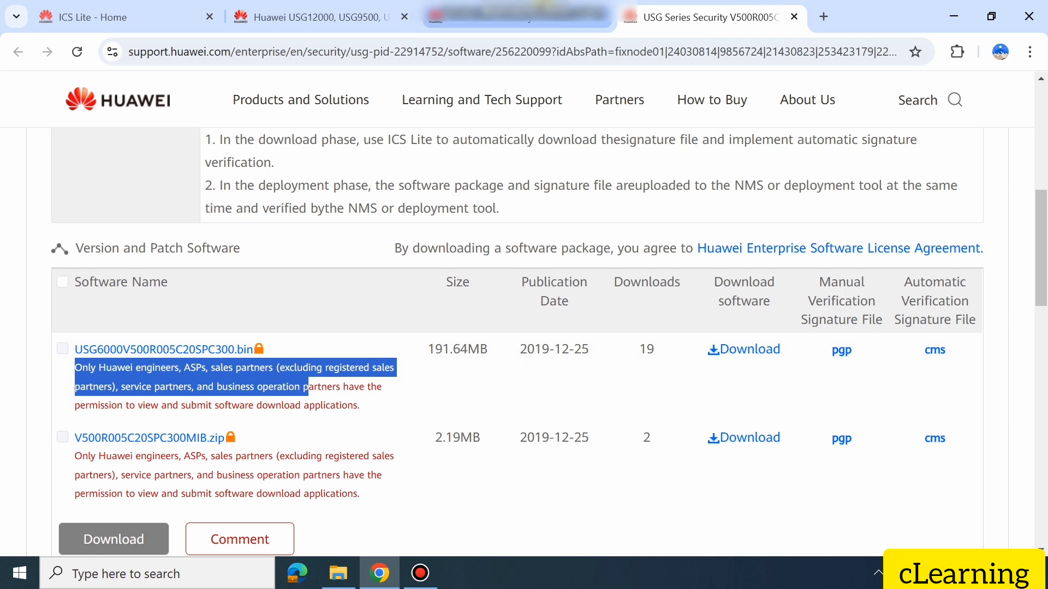
{"action": "left_click", "coordinate": [519, 6]}
{"action": "left_click", "coordinate": [329, 7]}
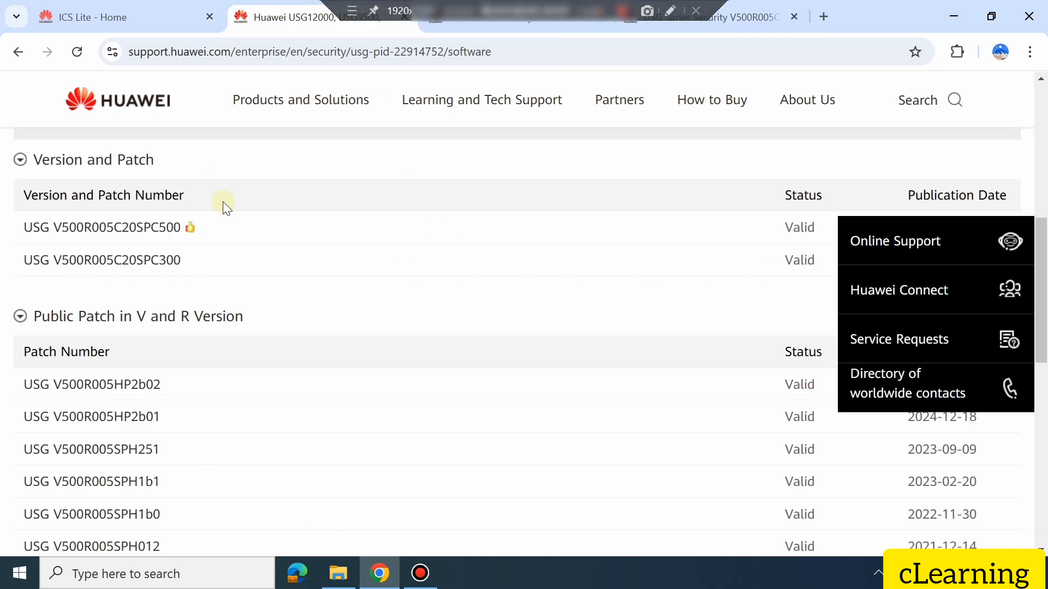
Step: Open the USG V500R005SPH251 patch page from the Public Patch list
{"action": "mouse_move", "coordinate": [543, 100]}
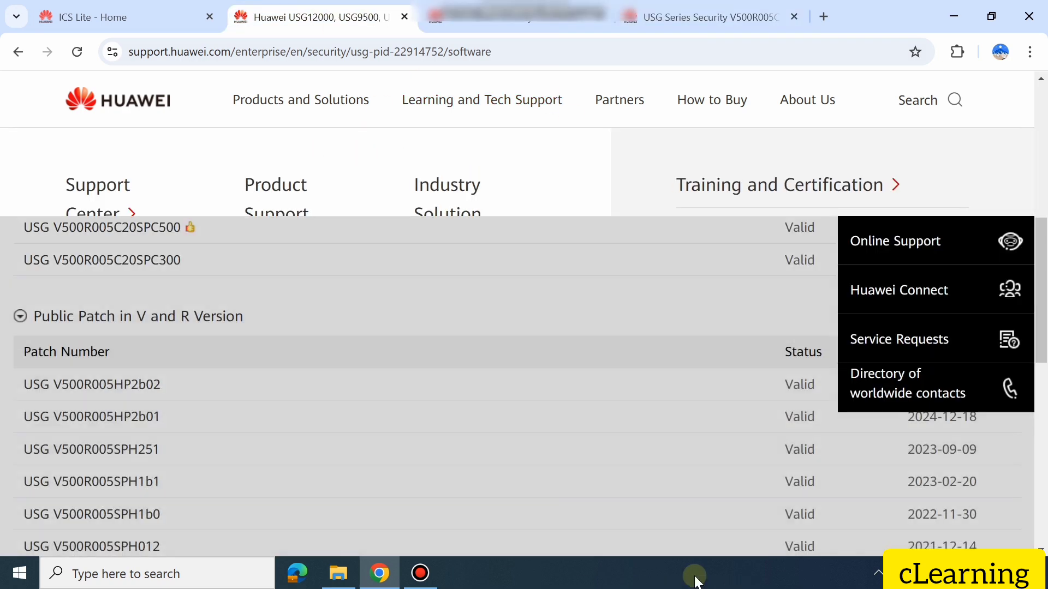
{"action": "scroll", "coordinate": [206, 257], "scroll_direction": "down", "scroll_amount": 1}
{"action": "scroll", "coordinate": [227, 309], "scroll_direction": "down", "scroll_amount": 3}
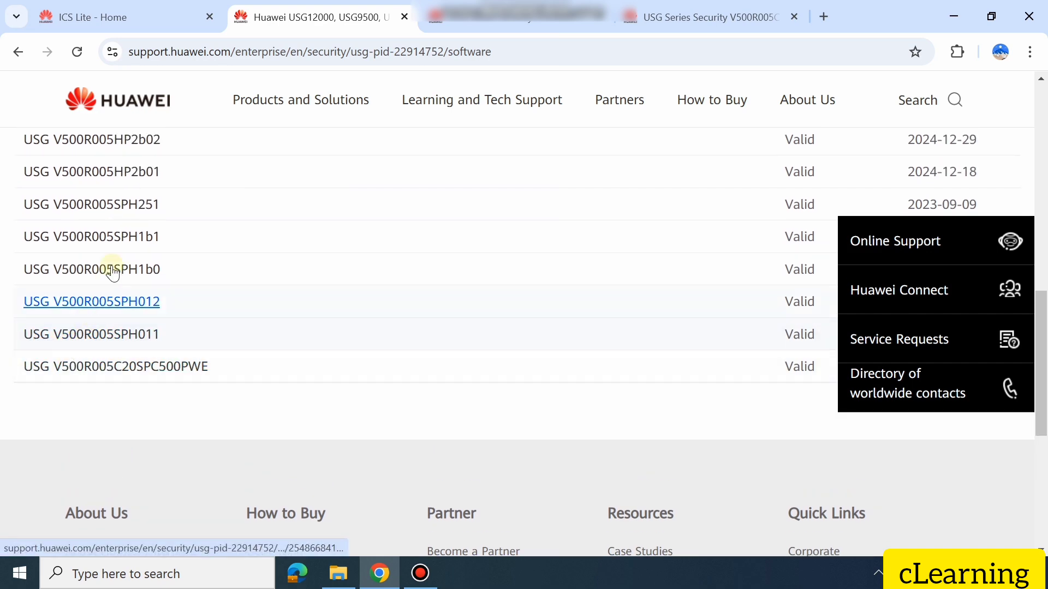
{"action": "left_click", "coordinate": [105, 205]}
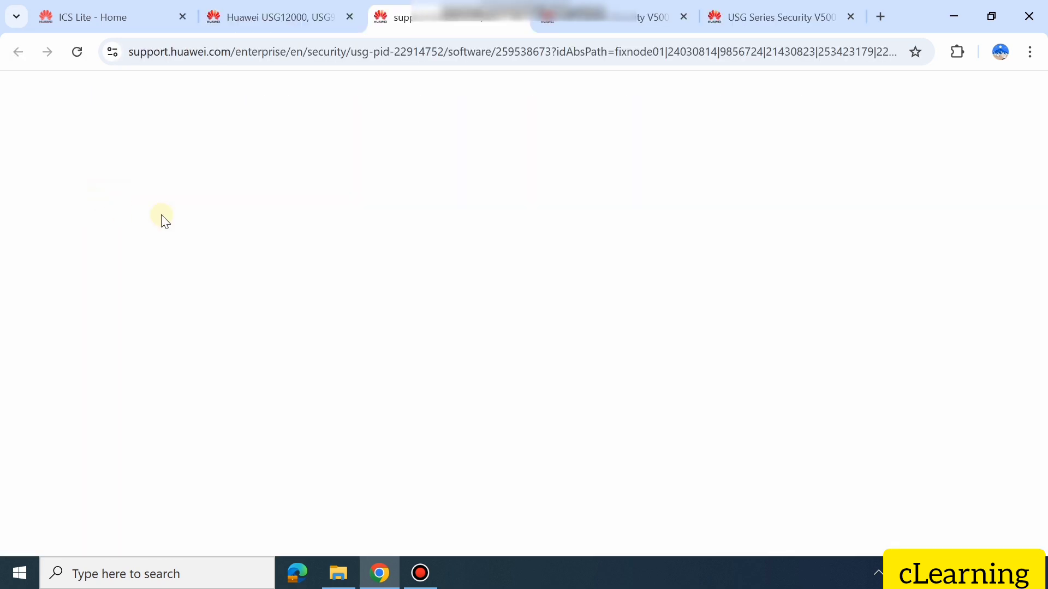
Step: Check the restricted USG6000V500R005SPH251(mini).pat notice, then return to the version list
{"action": "scroll", "coordinate": [460, 266], "scroll_direction": "down", "scroll_amount": 10}
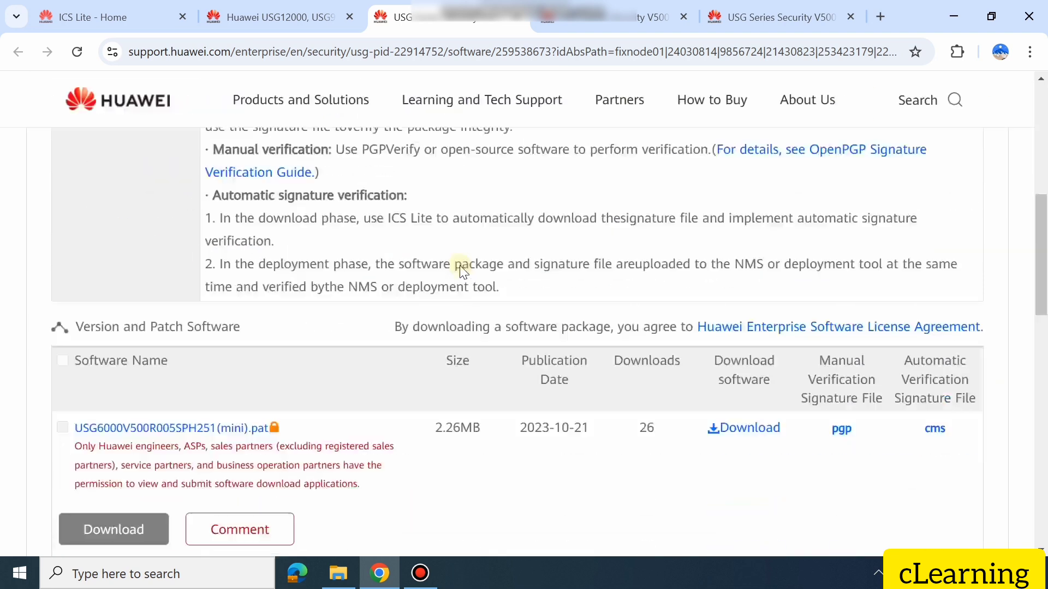
{"action": "left_click_drag", "start_coordinate": [72, 315], "coordinate": [316, 344]}
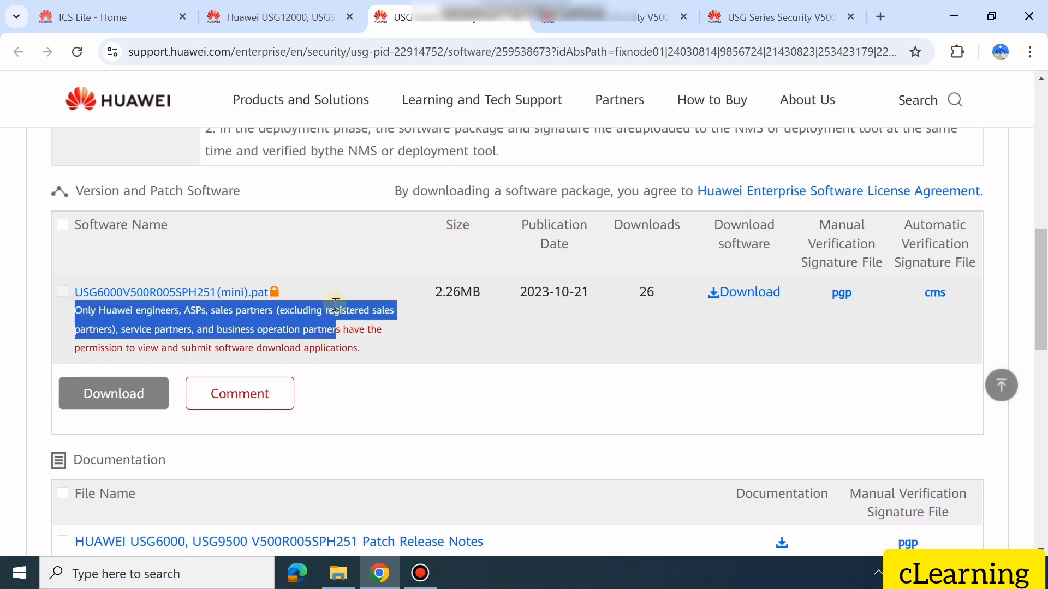
{"action": "mouse_move", "coordinate": [745, 302]}
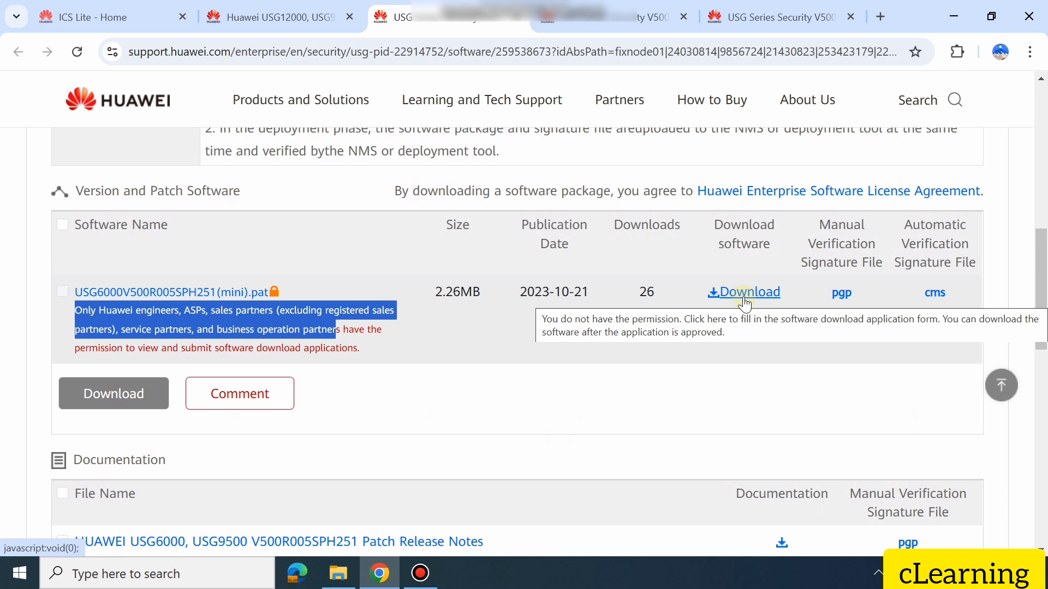
{"action": "left_click", "coordinate": [258, 8]}
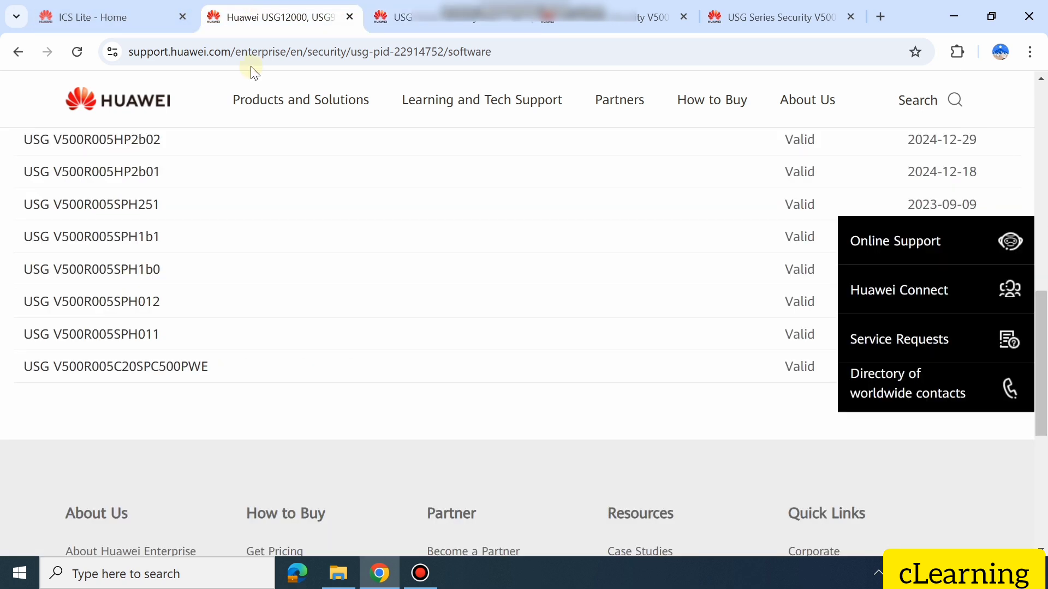
Step: Open the USG V500R005SPH011 patch page and view its software and documentation tables
{"action": "left_click", "coordinate": [132, 337]}
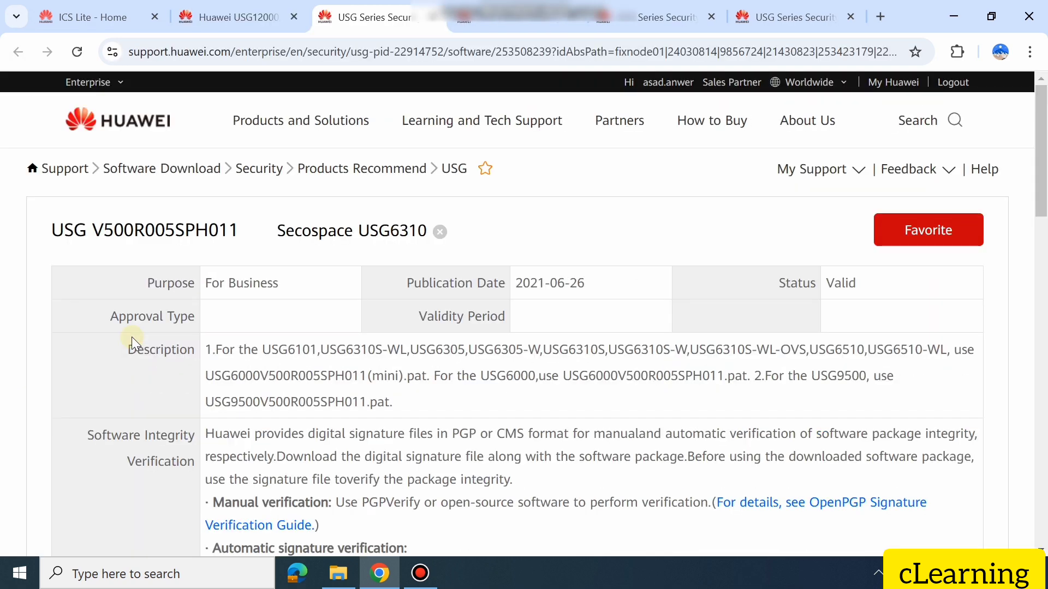
{"action": "scroll", "coordinate": [444, 283], "scroll_direction": "down", "scroll_amount": 10}
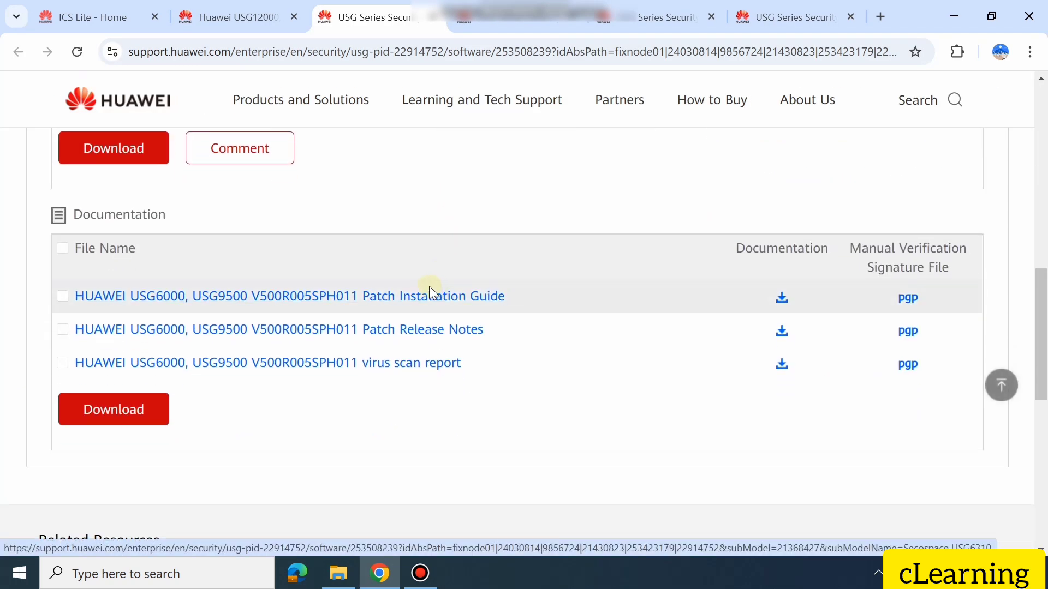
{"action": "scroll", "coordinate": [429, 286], "scroll_direction": "up", "scroll_amount": 3}
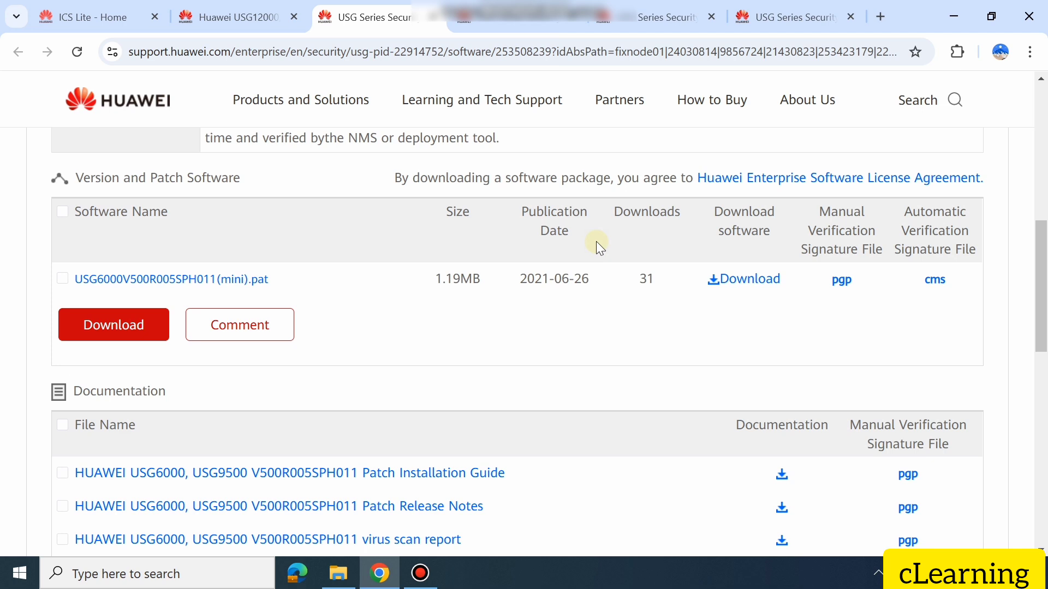
Step: Minimize Chrome and open the desktop's Firmware and Patch folder to view its four USG6000 subfolders
{"action": "left_click", "coordinate": [953, 16]}
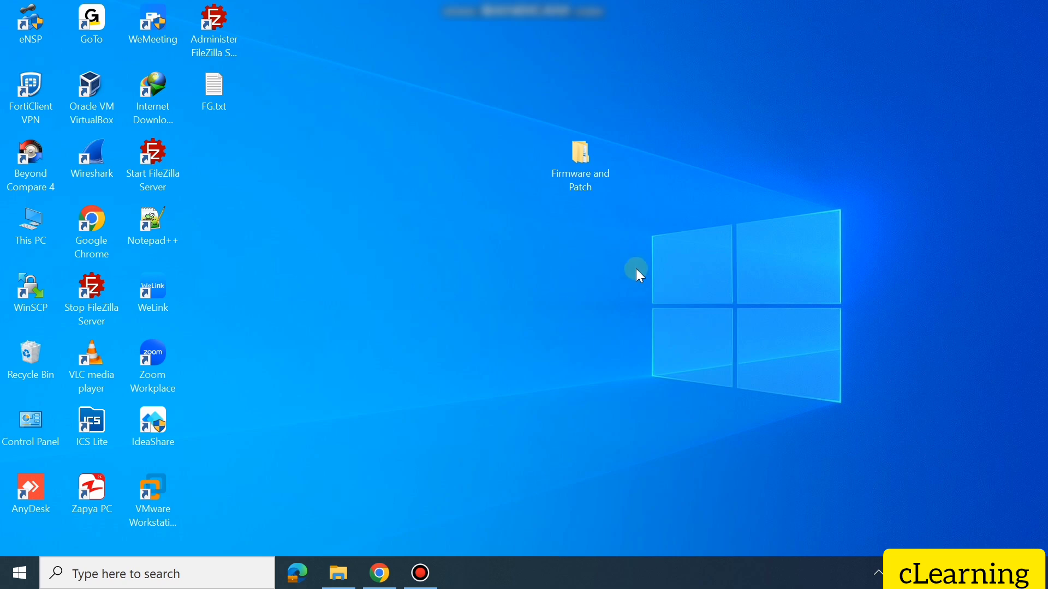
{"action": "double_click", "coordinate": [588, 171]}
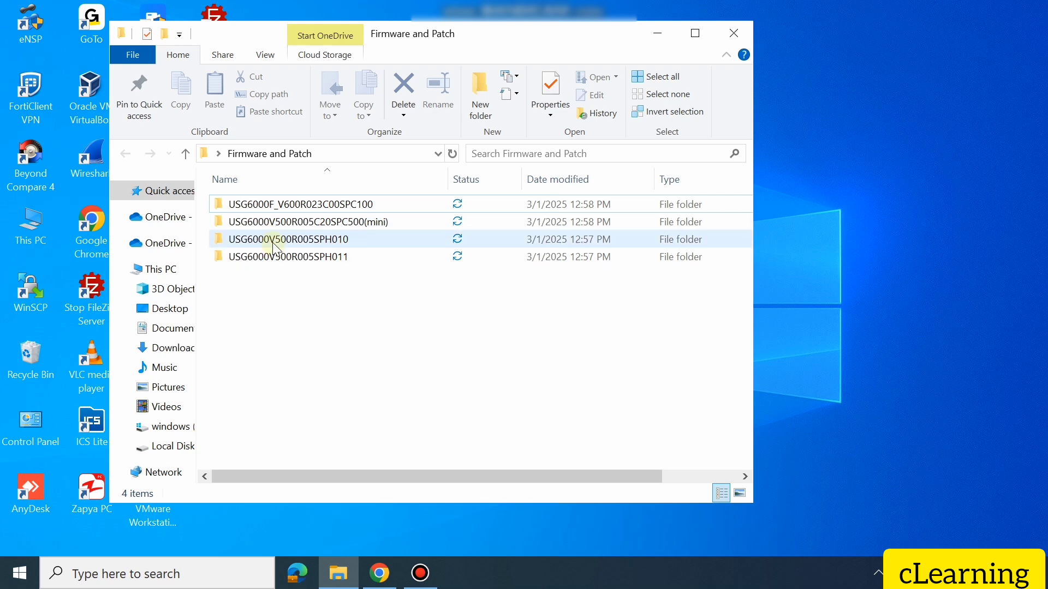
{"action": "mouse_move", "coordinate": [275, 248]}
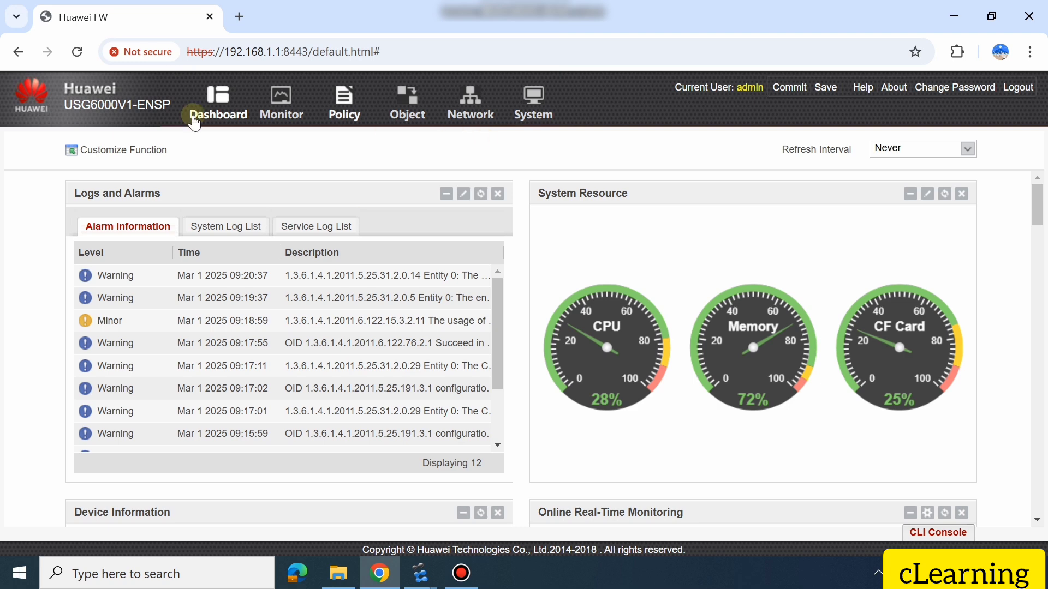
Step: Check the device model name, then go to the System settings' System Time page
{"action": "left_click_drag", "start_coordinate": [81, 105], "coordinate": [163, 105]}
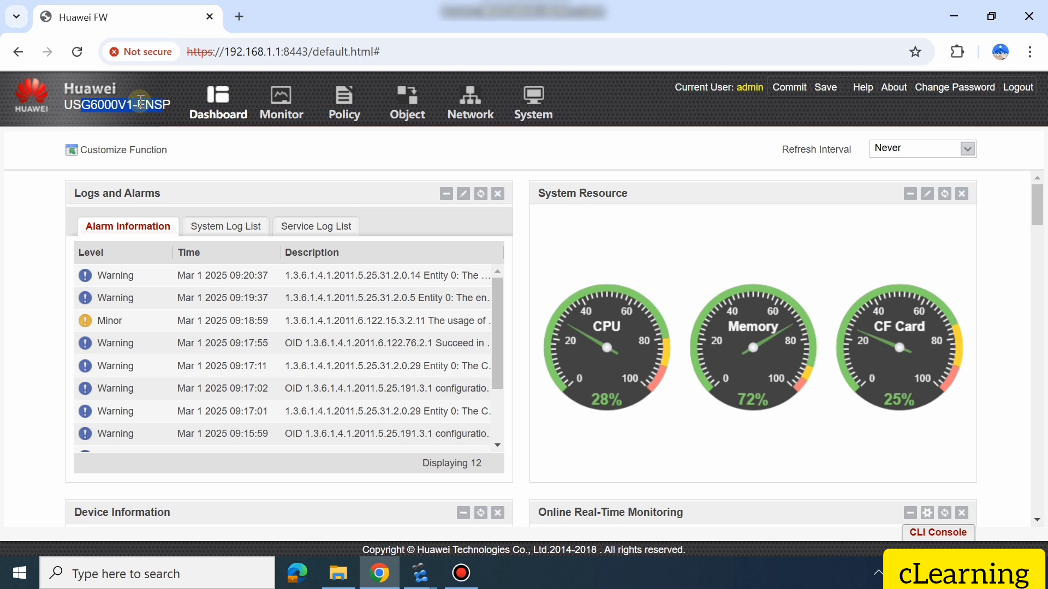
{"action": "left_click", "coordinate": [136, 104]}
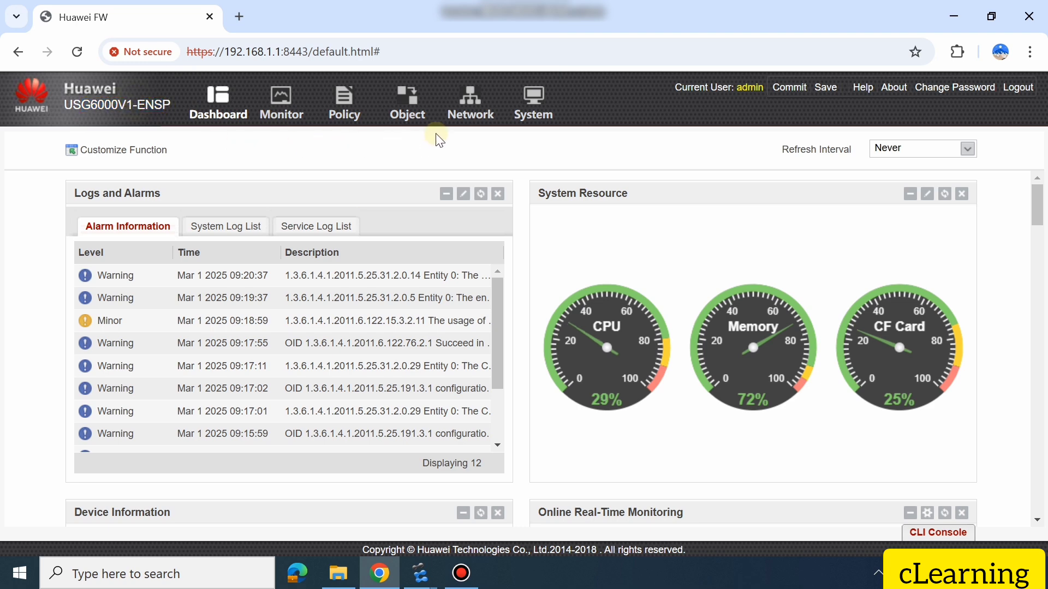
{"action": "left_click", "coordinate": [533, 99]}
{"action": "scroll", "coordinate": [151, 254], "scroll_direction": "down", "scroll_amount": 2}
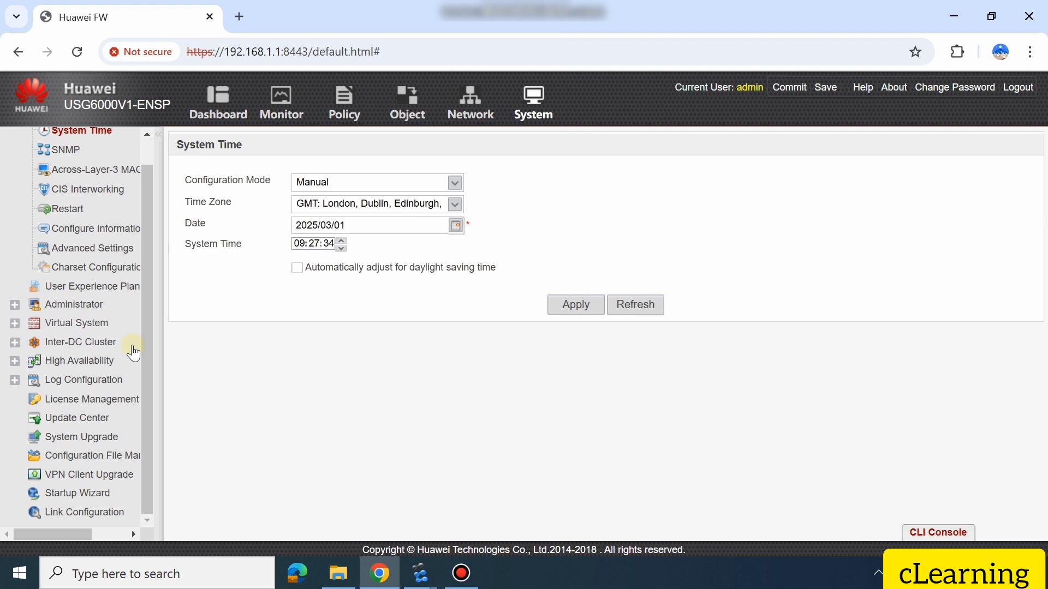
Step: Go to Update Center > System Upgrade to view current version V500R005C10SPC300
{"action": "left_click", "coordinate": [78, 419]}
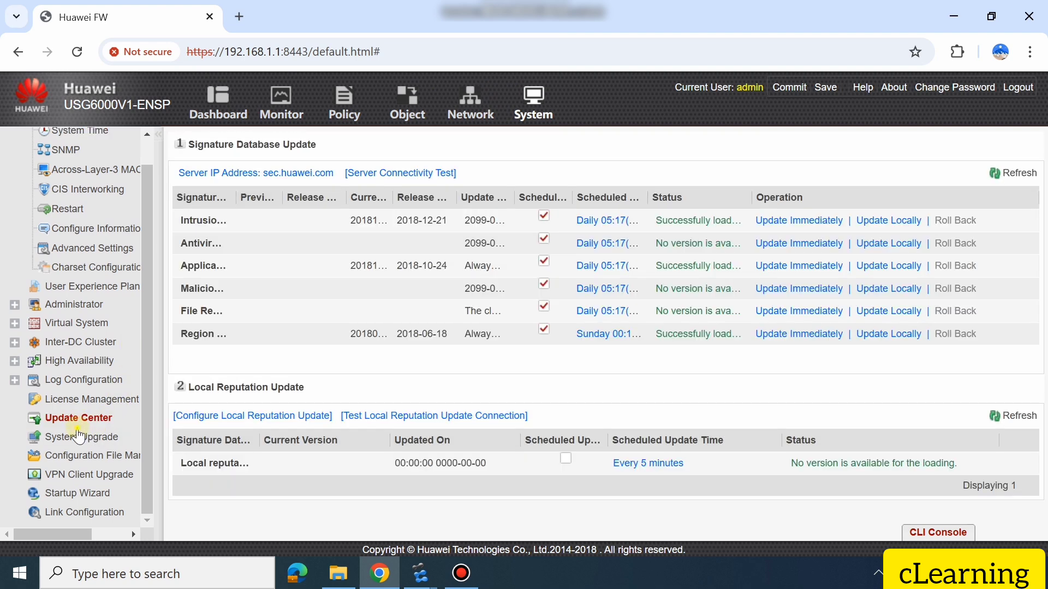
{"action": "left_click", "coordinate": [54, 440]}
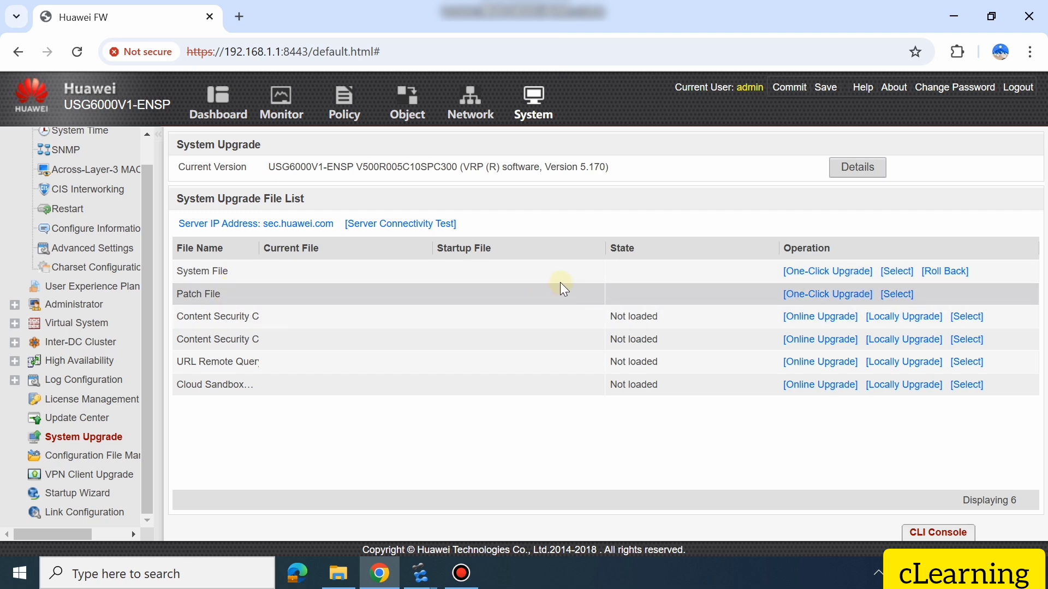
{"action": "mouse_move", "coordinate": [420, 573]}
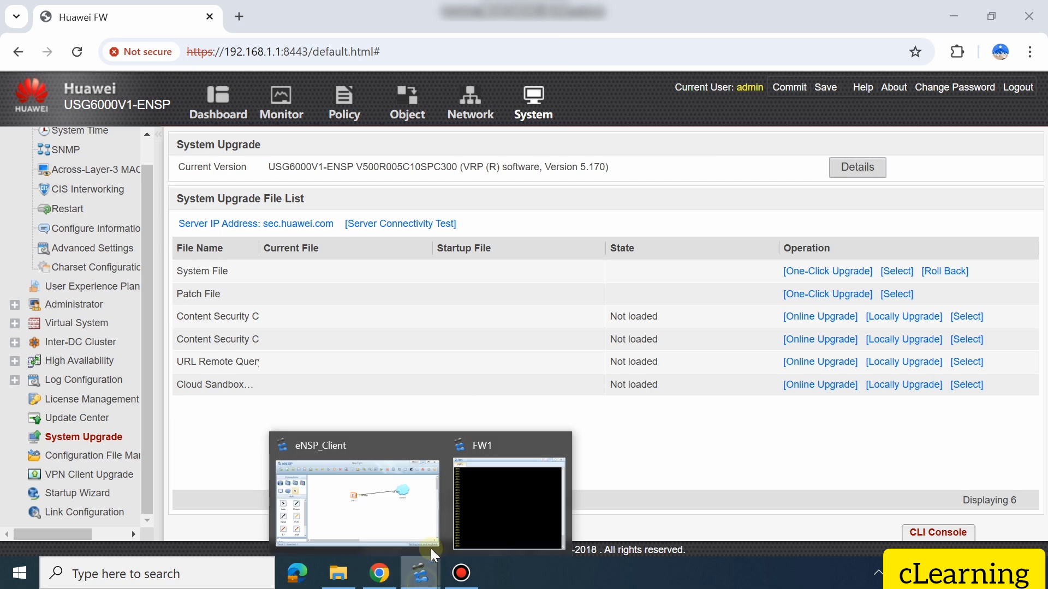
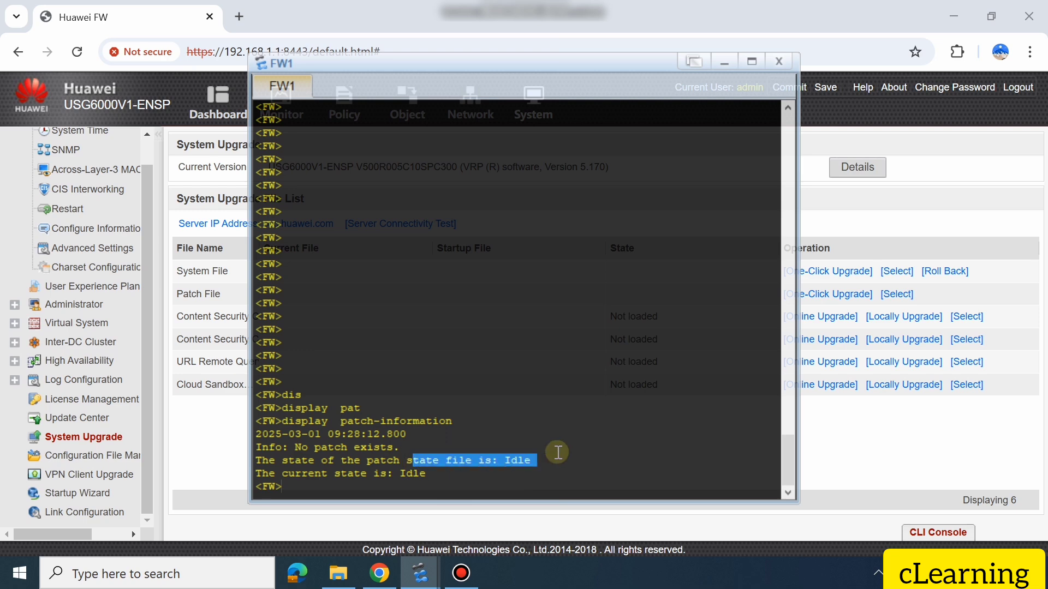
Step: Check that the FW1 console reports 'No patch exists', then minimize the console
{"action": "left_click", "coordinate": [556, 457]}
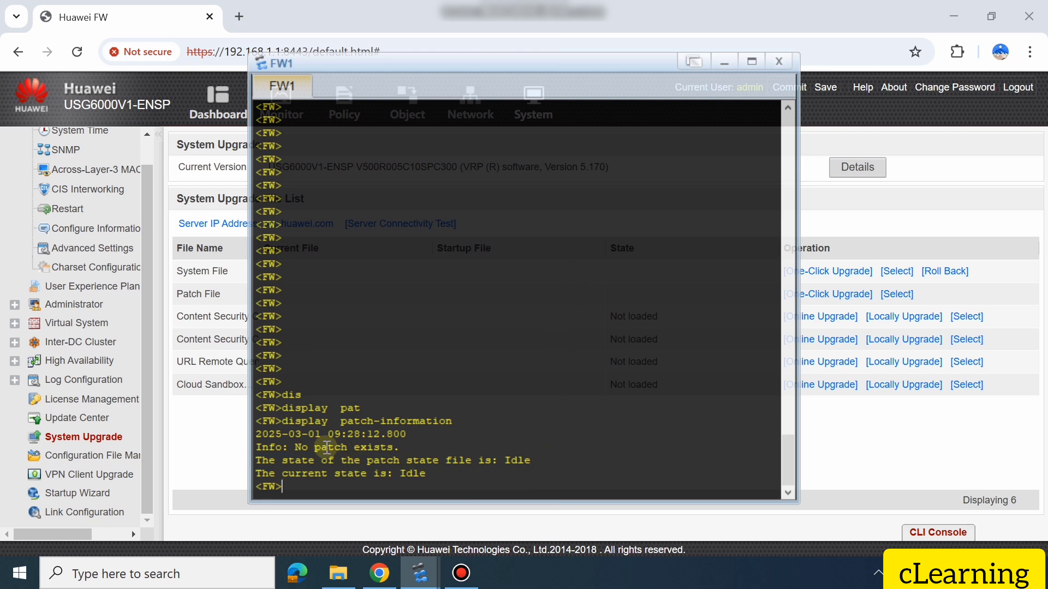
{"action": "left_click_drag", "start_coordinate": [328, 447], "coordinate": [388, 447]}
{"action": "left_click", "coordinate": [724, 61]}
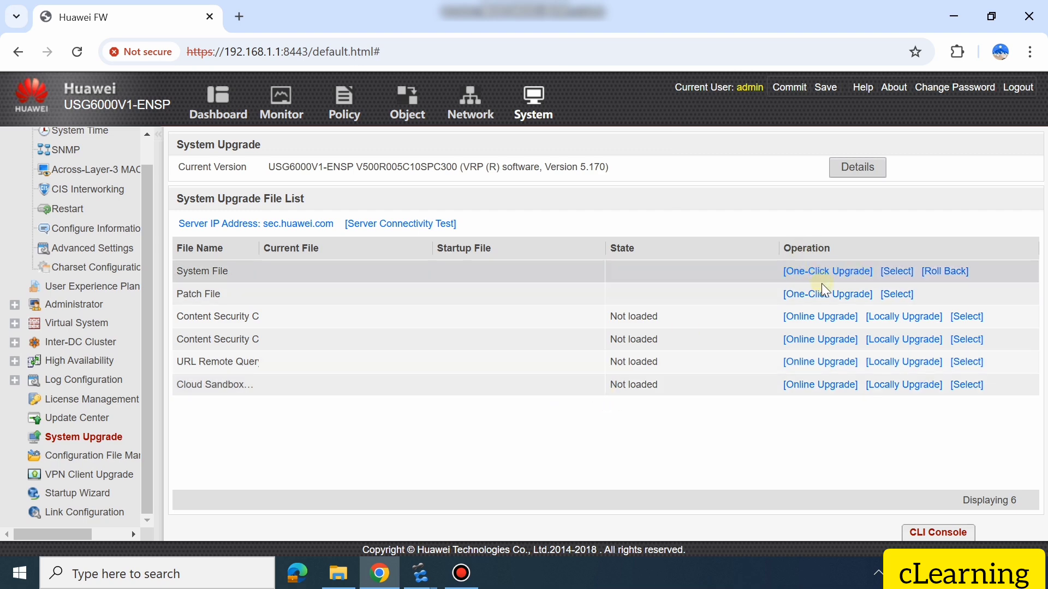
Step: Upload and import patch file USG6000V500R005SPH010.pat to the firewall, then return to the FW1 console
{"action": "left_click", "coordinate": [897, 294]}
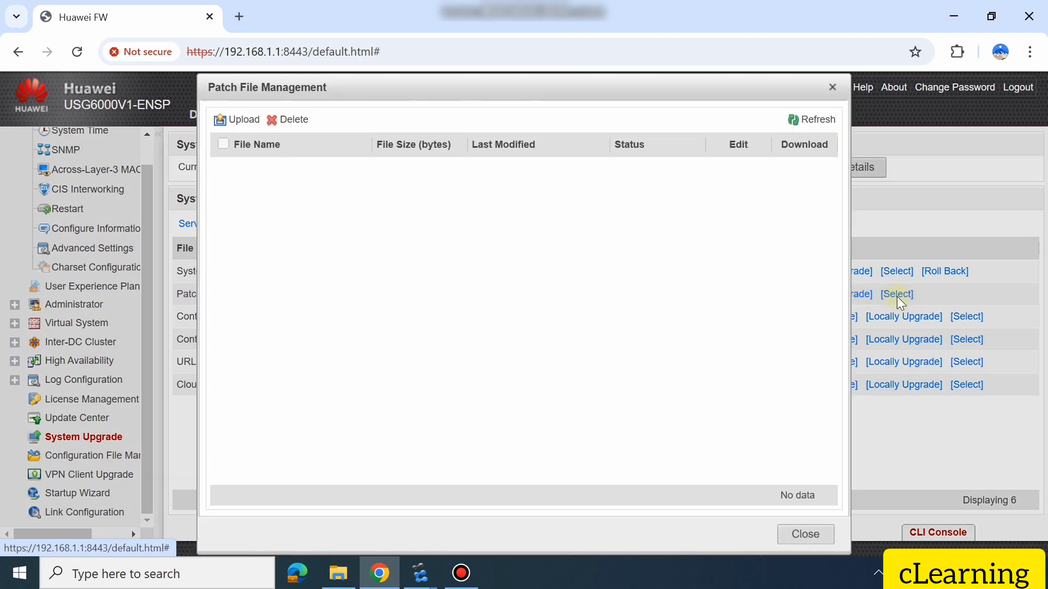
{"action": "left_click", "coordinate": [247, 122]}
{"action": "left_click", "coordinate": [642, 310]}
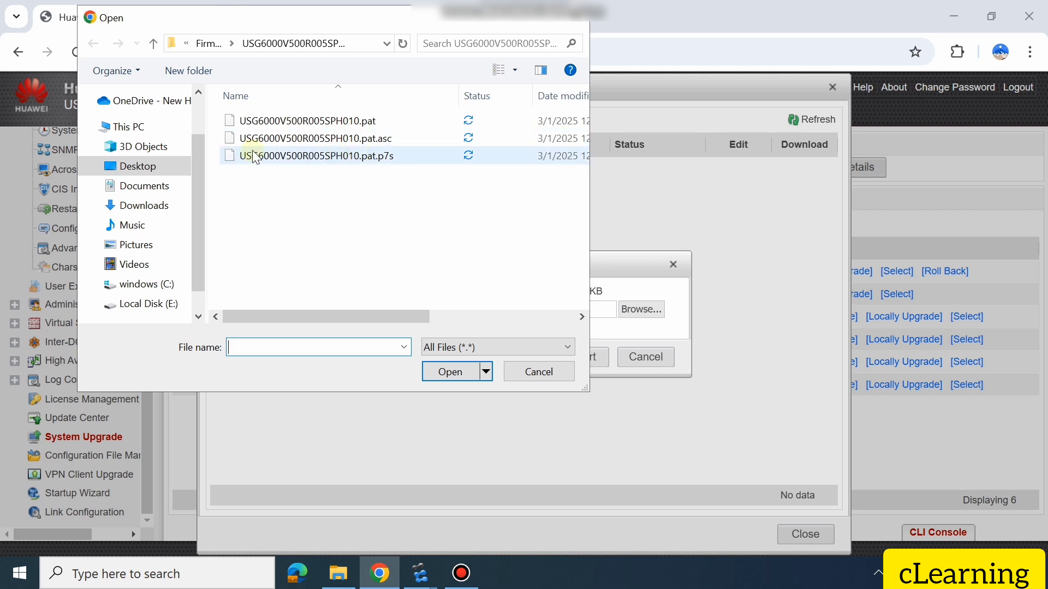
{"action": "left_click", "coordinate": [305, 123]}
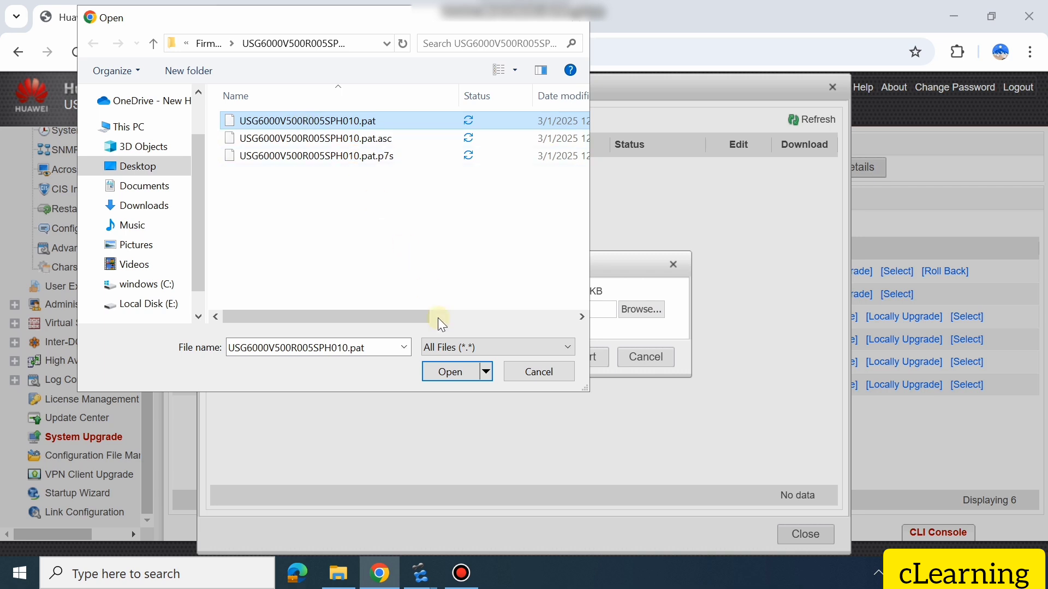
{"action": "left_click", "coordinate": [449, 371]}
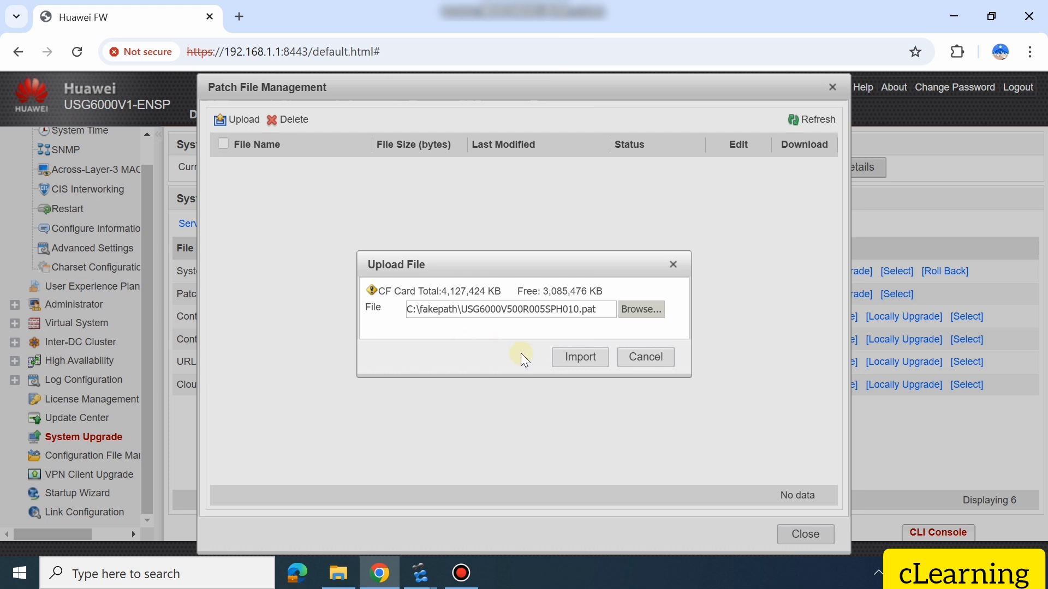
{"action": "left_click", "coordinate": [569, 361]}
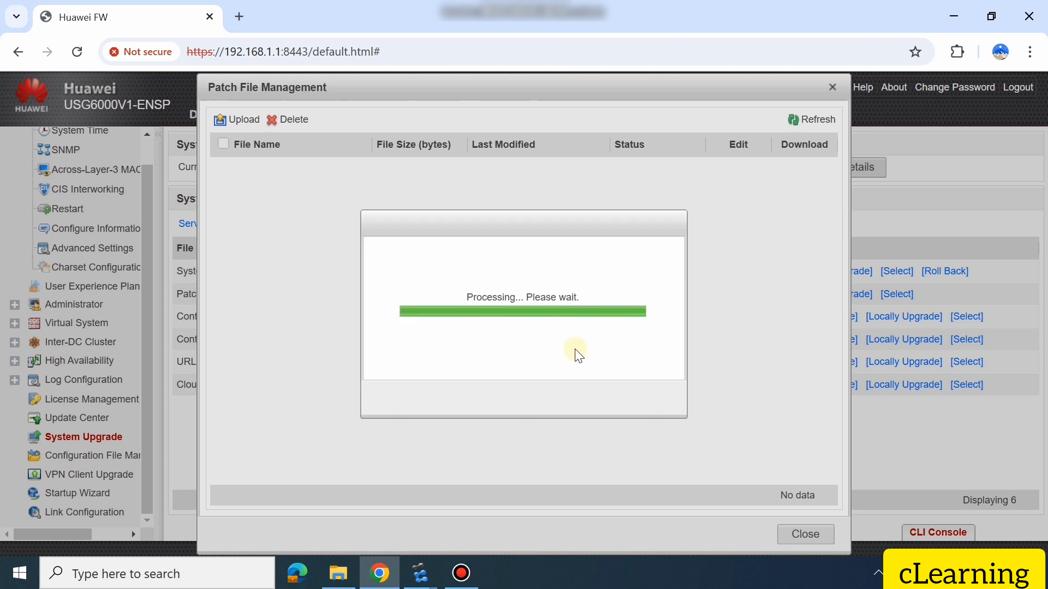
{"action": "mouse_move", "coordinate": [420, 573]}
{"action": "left_click", "coordinate": [469, 532]}
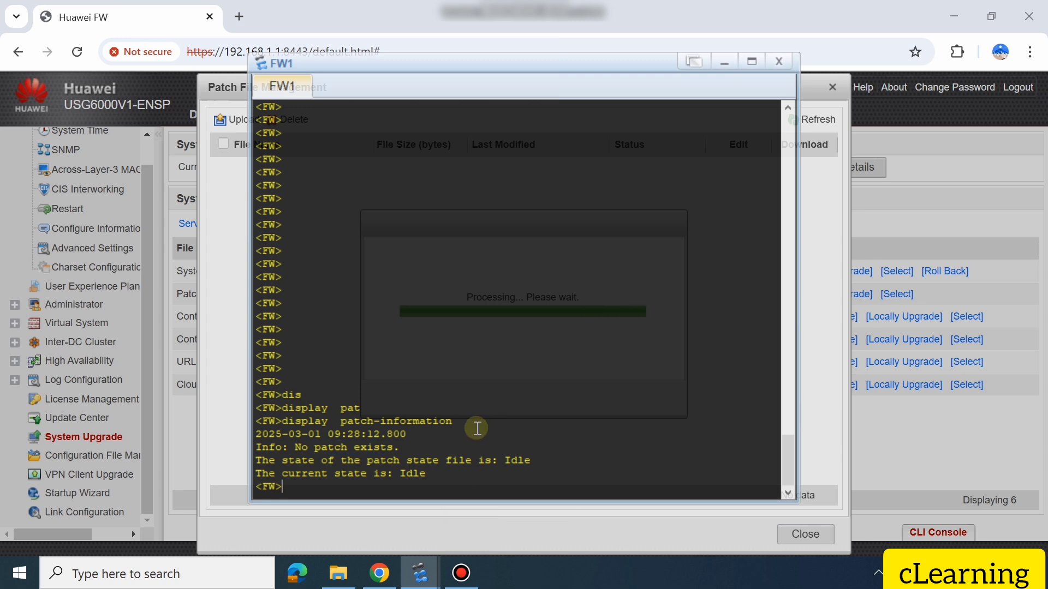
Step: Run dir on FW1 and confirm usg6000v500r005sph010.pat is stored on hda1
{"action": "key", "text": "Return"}
{"action": "key", "text": "Return"}
{"action": "key", "text": "Return"}
{"action": "key", "text": "Return"}
{"action": "key", "text": "Return"}
{"action": "key", "text": "Return"}
{"action": "key", "text": "Return"}
{"action": "key", "text": "Return"}
{"action": "key", "text": "Return"}
{"action": "key", "text": "Return"}
{"action": "key", "text": "Return"}
{"action": "type", "text": "dir"}
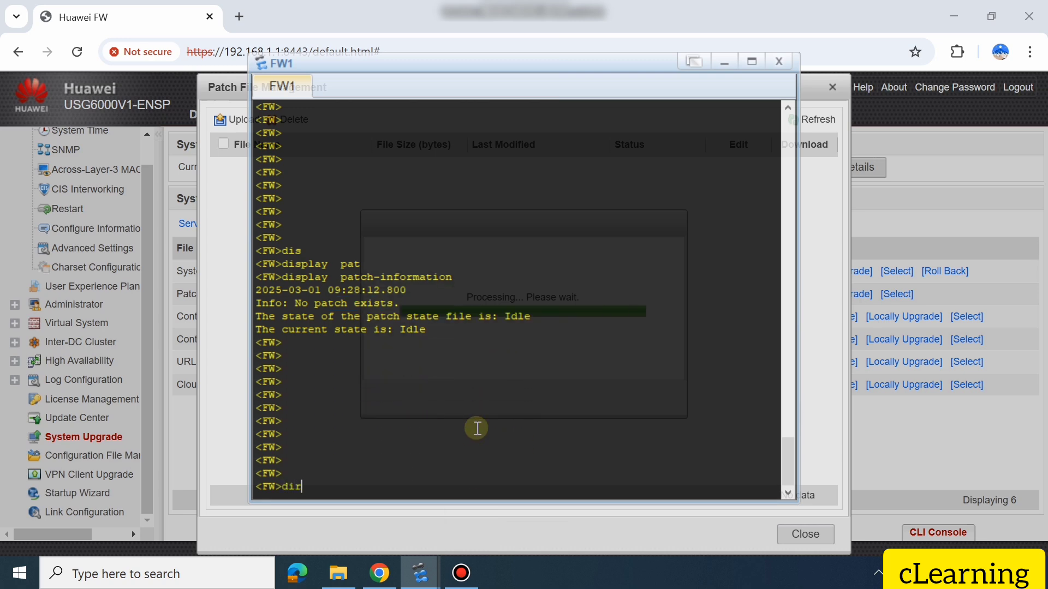
{"action": "key", "text": "Return"}
{"action": "key", "text": "space"}
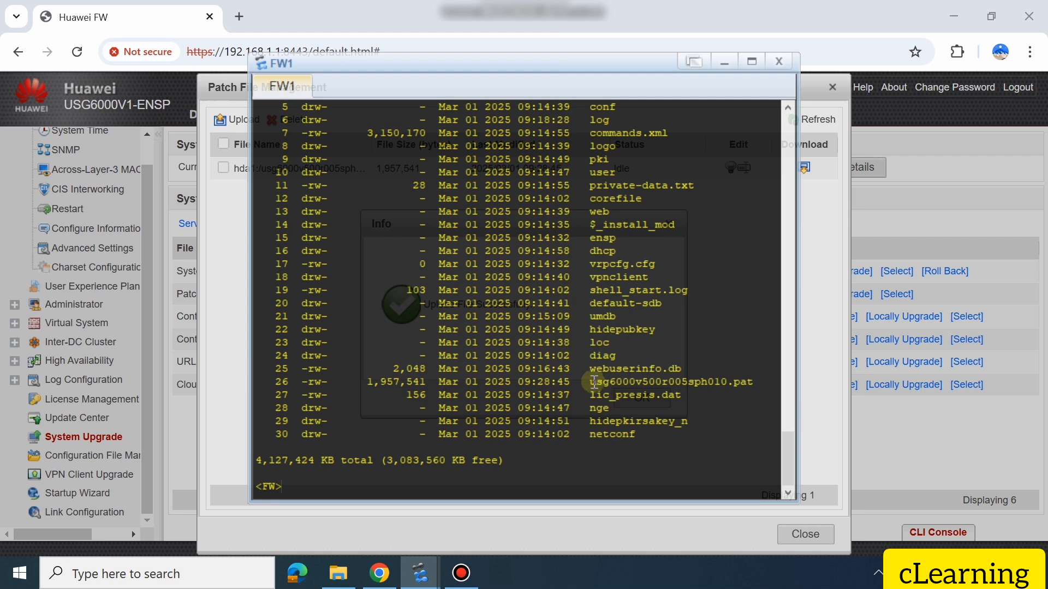
{"action": "left_click_drag", "start_coordinate": [595, 382], "coordinate": [755, 381]}
Step: Acknowledge the Upload File Successfully message in the browser and return to FW1
{"action": "left_click", "coordinate": [817, 332]}
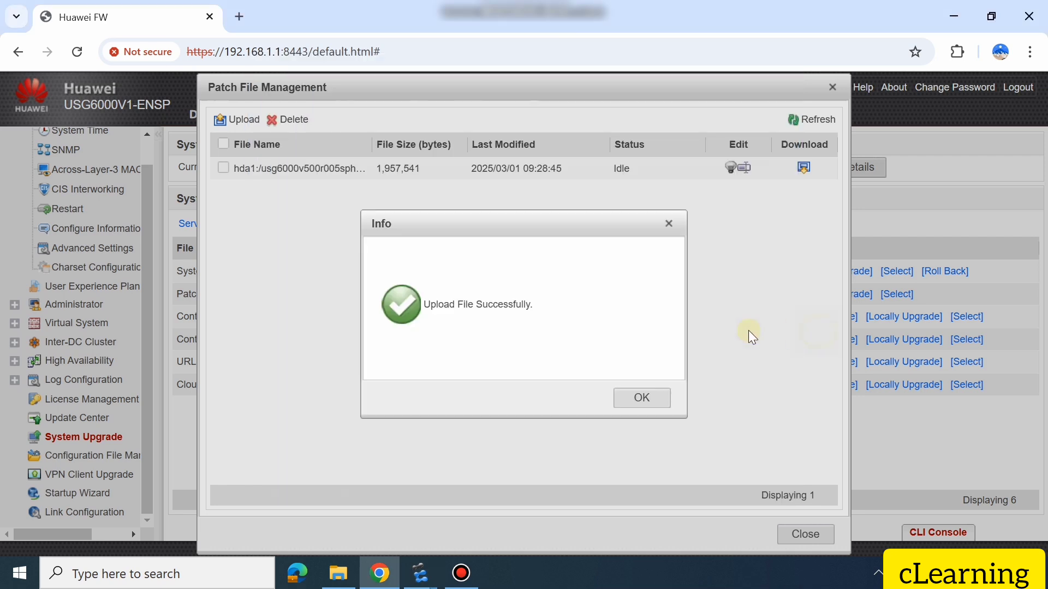
{"action": "left_click", "coordinate": [639, 398]}
{"action": "mouse_move", "coordinate": [421, 573]}
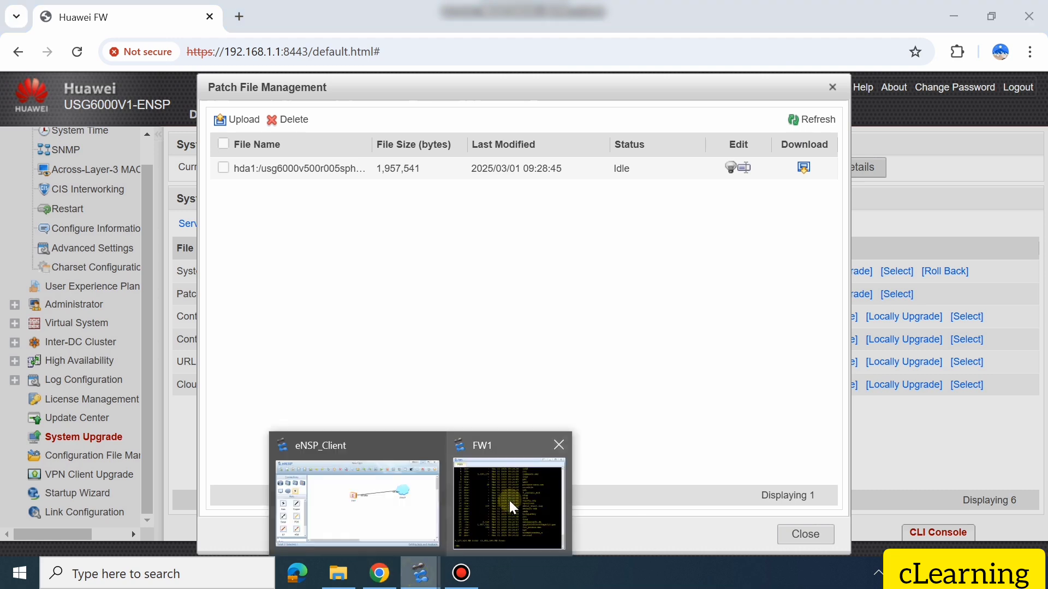
{"action": "left_click", "coordinate": [509, 499]}
Step: Rerun dir on FW1 and review the full file listing
{"action": "left_click", "coordinate": [522, 413]}
{"action": "type", "text": "dir"}
{"action": "key", "text": "Return"}
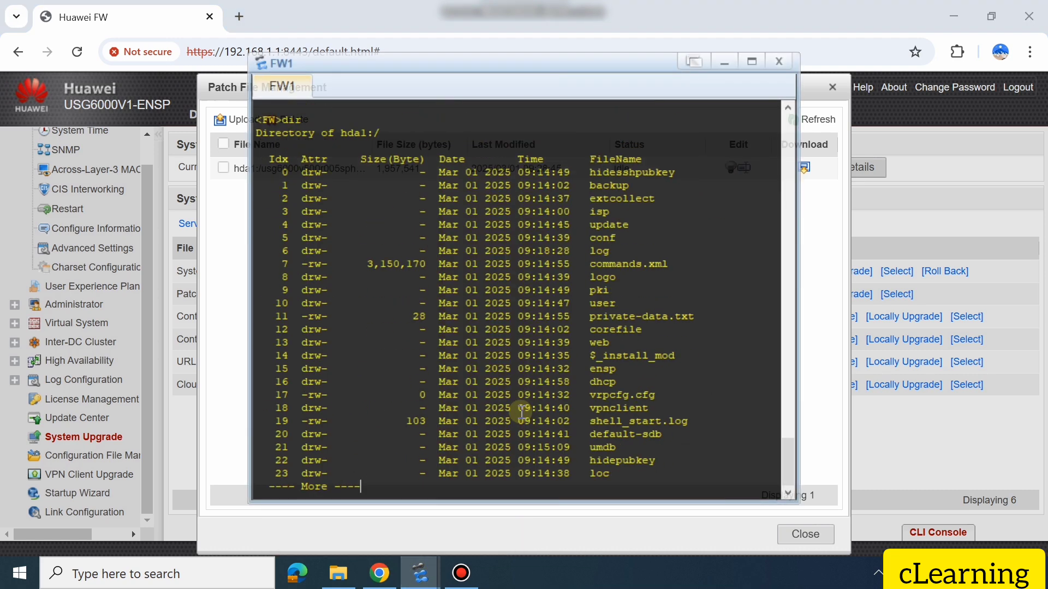
{"action": "key", "text": "space"}
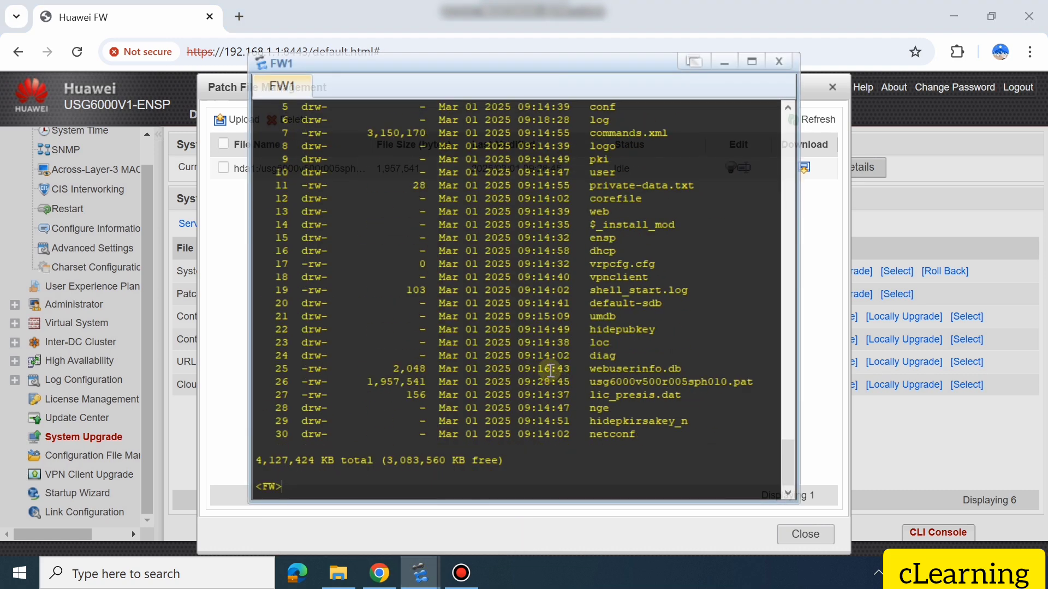
{"action": "scroll", "coordinate": [547, 371], "scroll_direction": "up", "scroll_amount": 2}
{"action": "scroll", "coordinate": [545, 373], "scroll_direction": "up", "scroll_amount": 3}
{"action": "scroll", "coordinate": [544, 375], "scroll_direction": "down", "scroll_amount": 4}
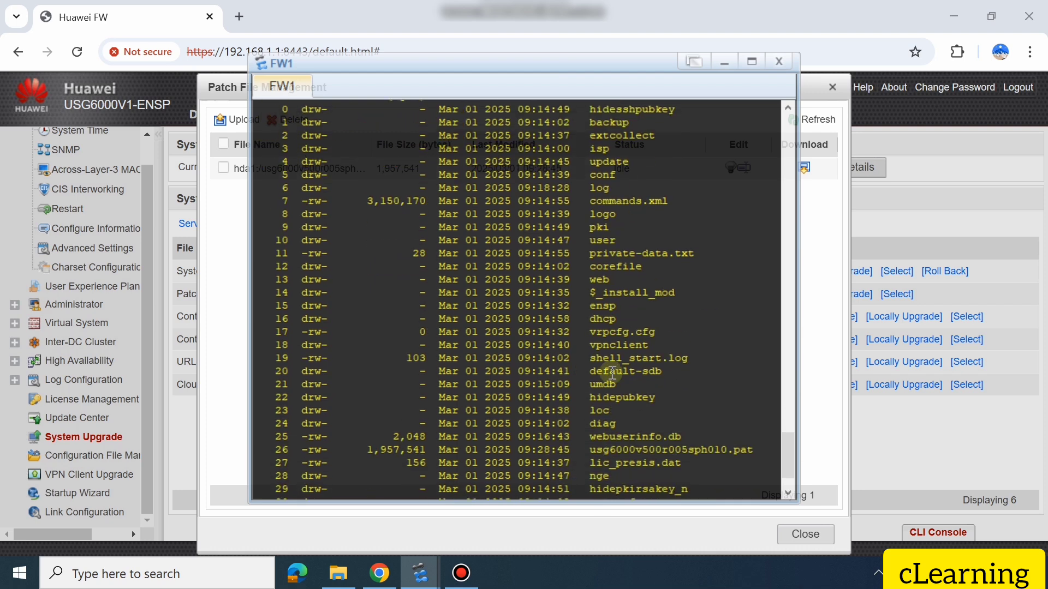
{"action": "left_click", "coordinate": [816, 303]}
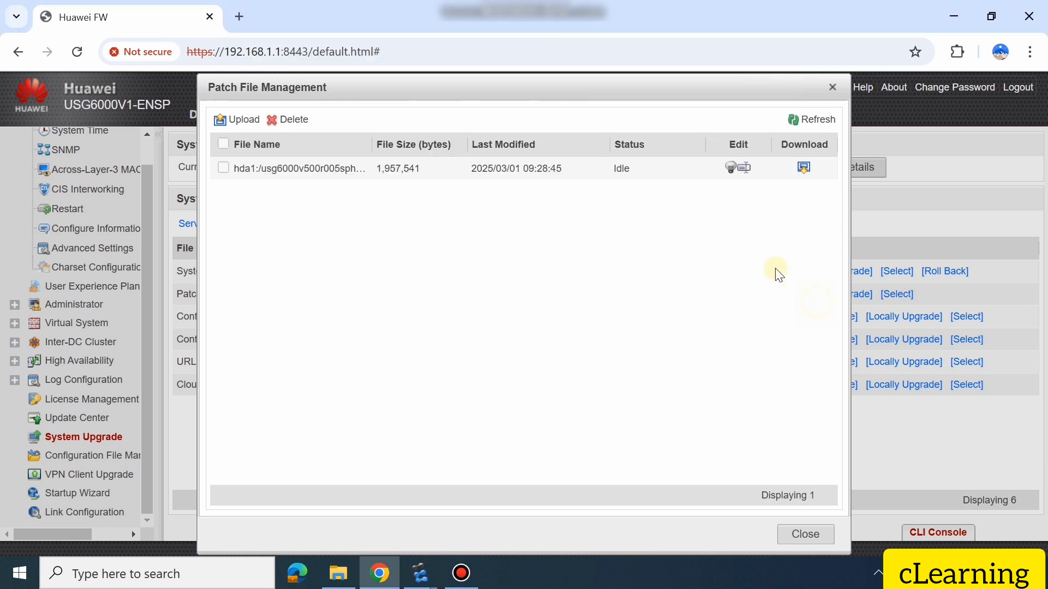
Step: Upload and import USG6000V500R005SPH011.pat from its Firmware and Patch folder, then close patch management
{"action": "left_click", "coordinate": [236, 119]}
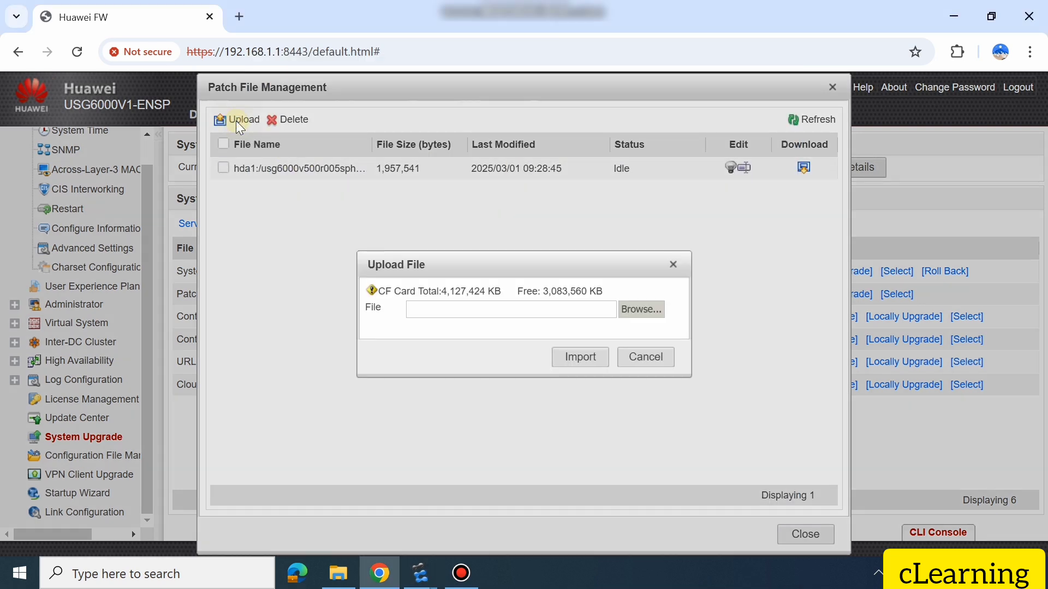
{"action": "left_click", "coordinate": [627, 307]}
{"action": "left_click", "coordinate": [208, 43]}
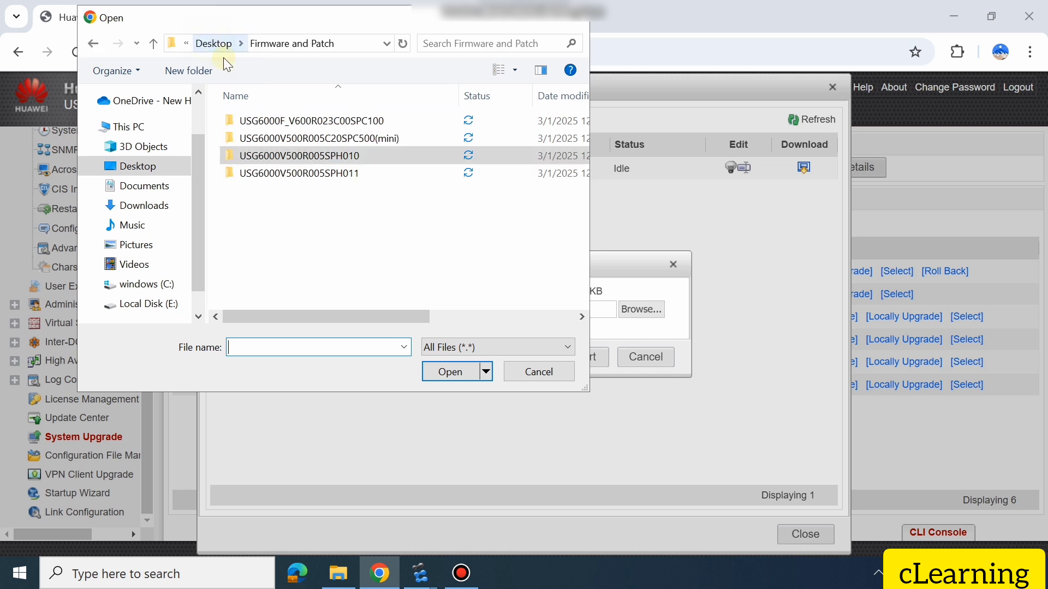
{"action": "left_click", "coordinate": [314, 174]}
{"action": "double_click", "coordinate": [313, 173]}
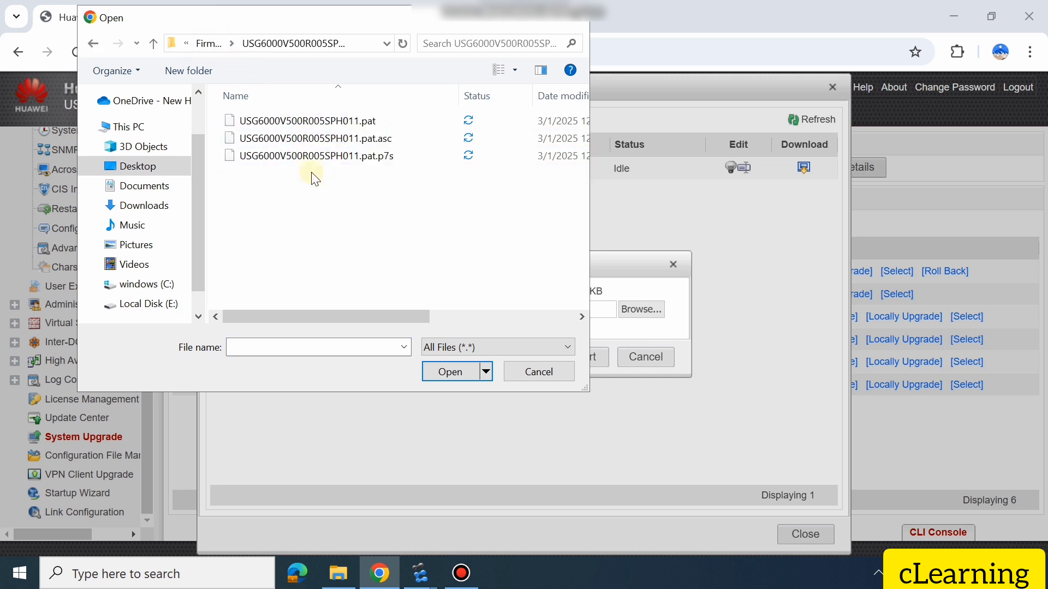
{"action": "left_click", "coordinate": [311, 121]}
{"action": "left_click", "coordinate": [451, 372]}
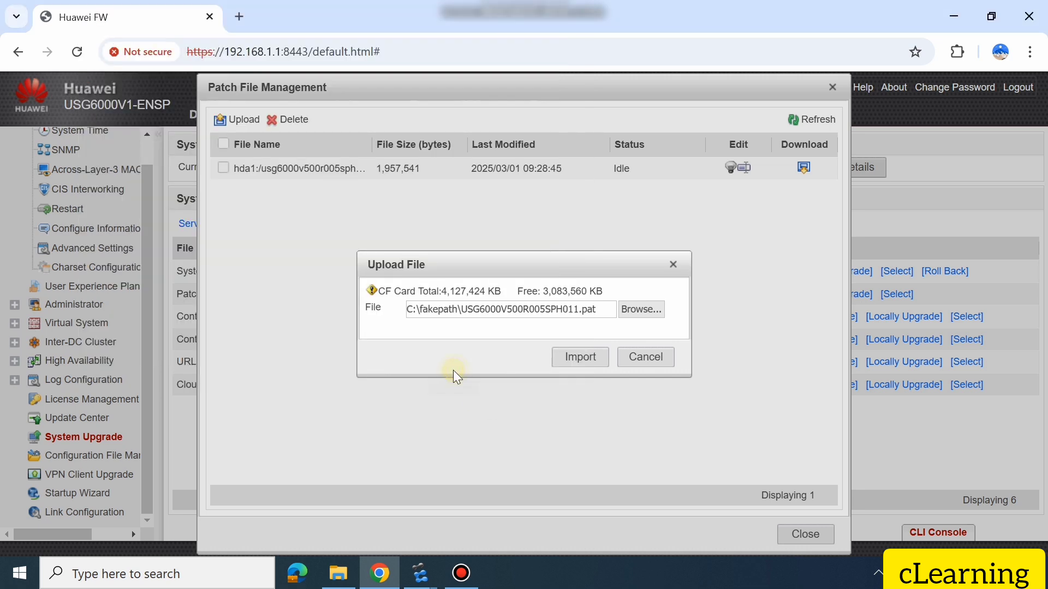
{"action": "left_click", "coordinate": [578, 357]}
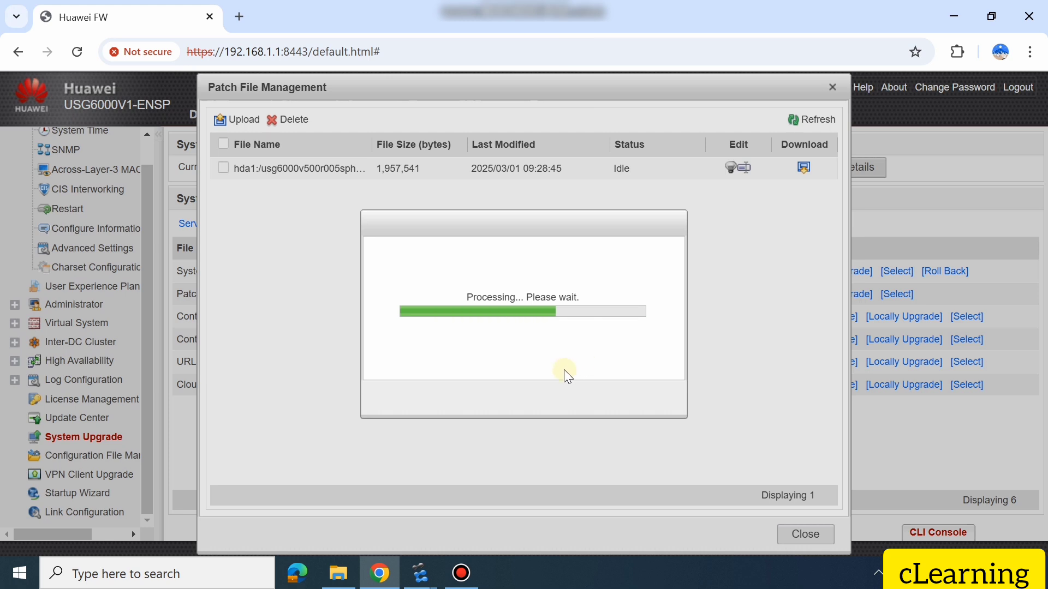
{"action": "left_click", "coordinate": [652, 400]}
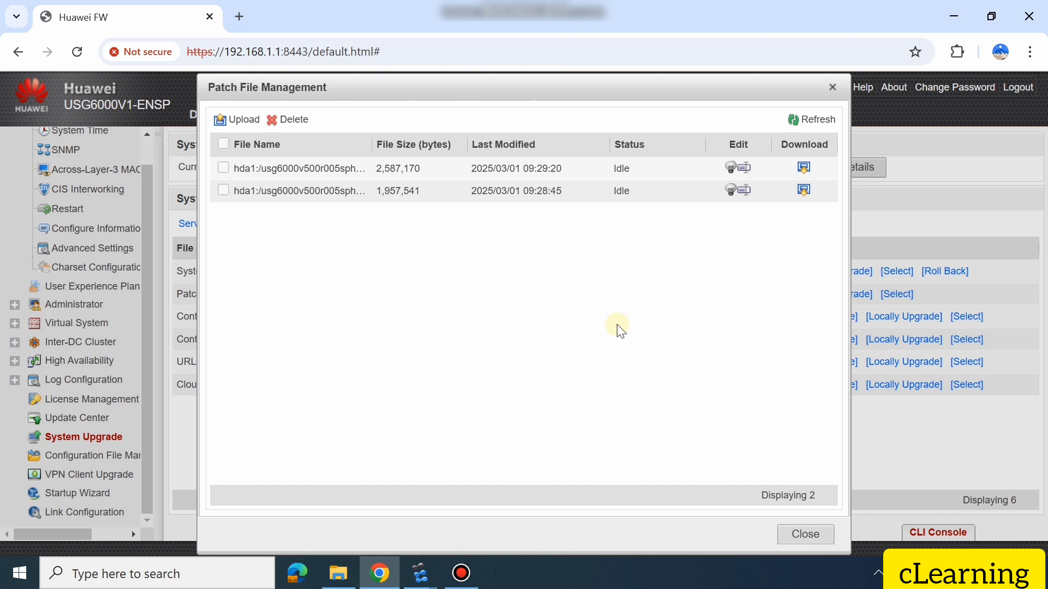
{"action": "left_click", "coordinate": [804, 535]}
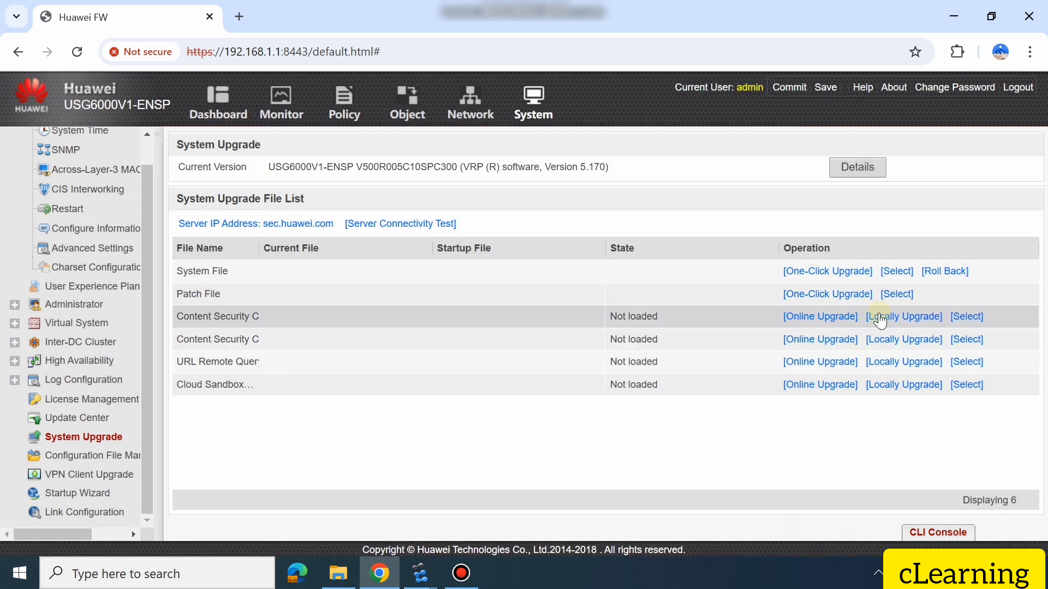
Step: Try loading the 2,587,170-byte patch, which fails with no C patch on master board, then deselect it
{"action": "left_click", "coordinate": [887, 295]}
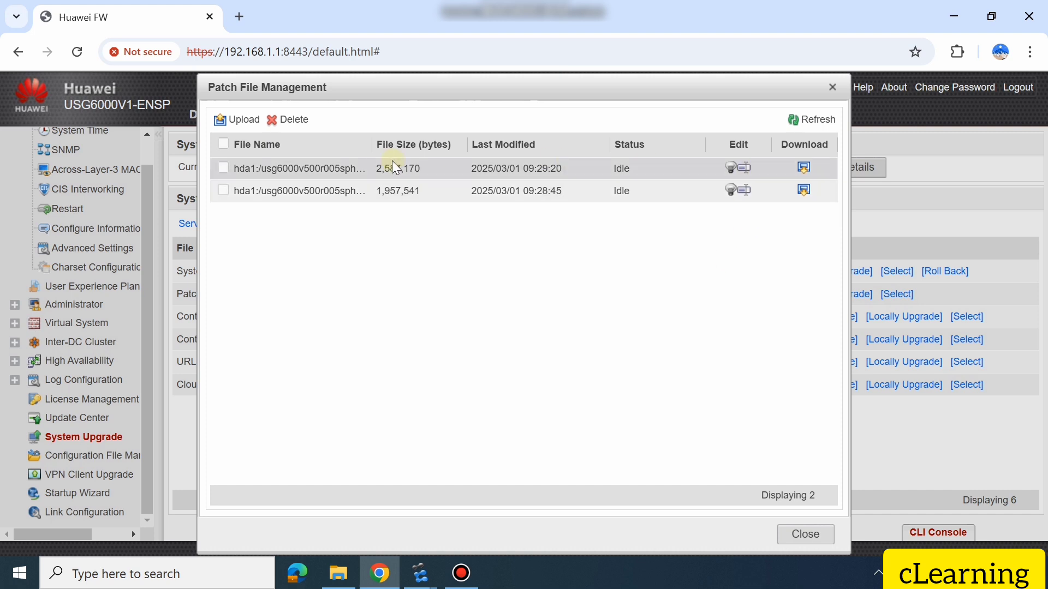
{"action": "left_click", "coordinate": [223, 168]}
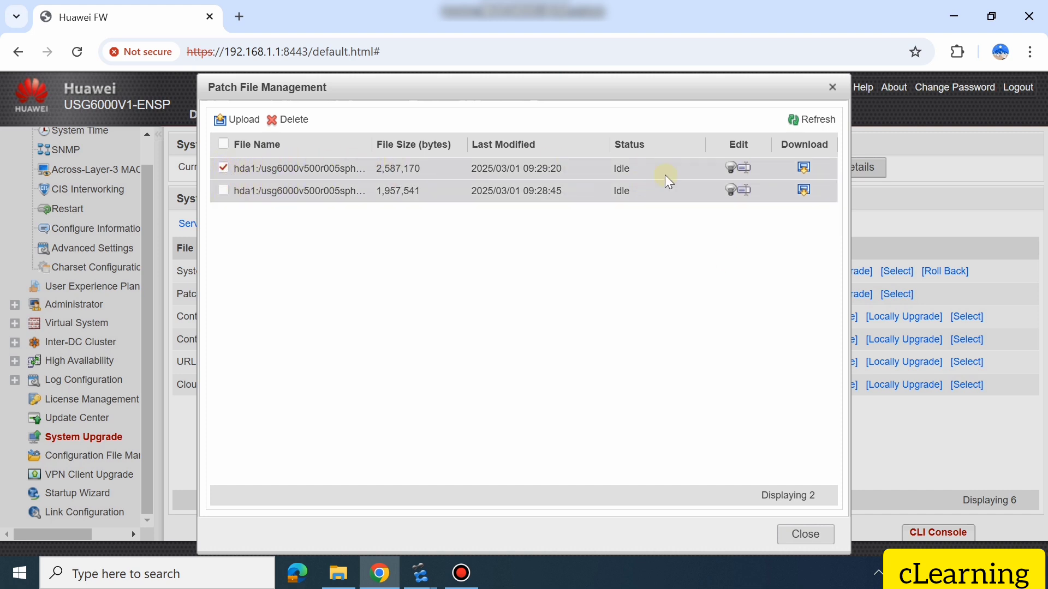
{"action": "left_click", "coordinate": [731, 168]}
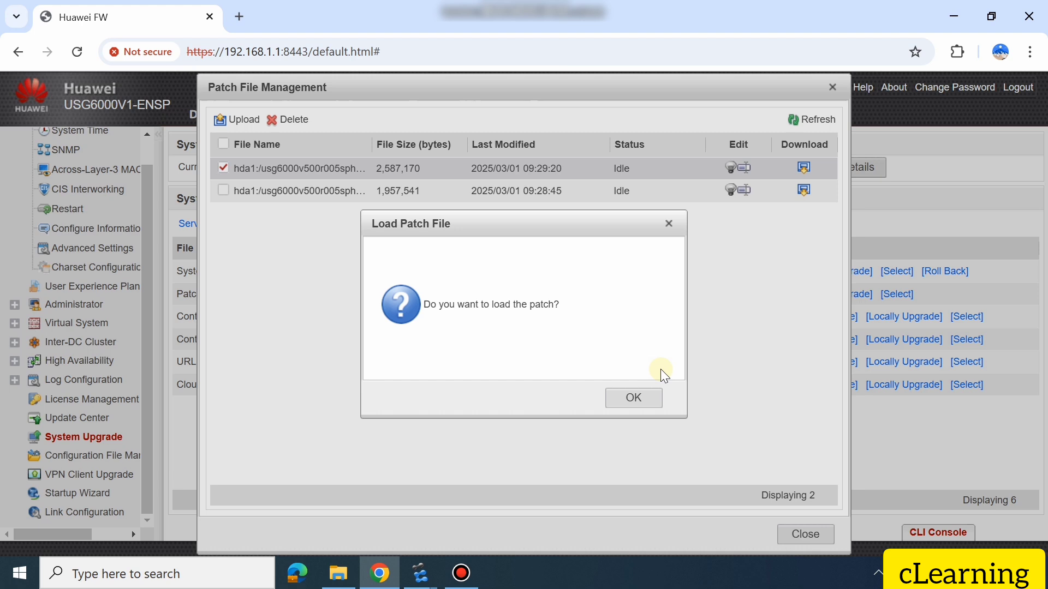
{"action": "left_click", "coordinate": [641, 400]}
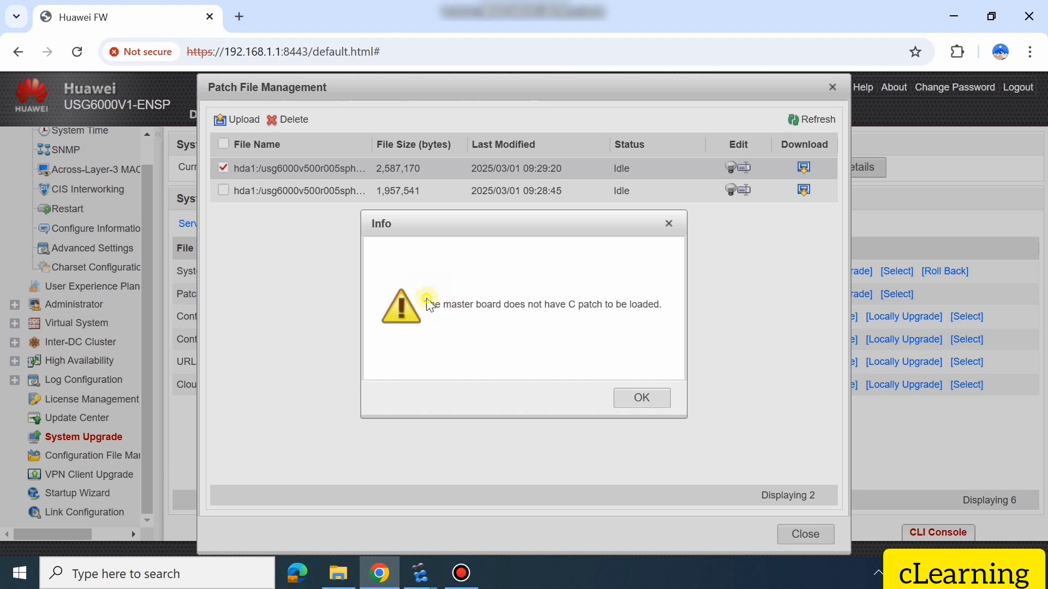
{"action": "left_click_drag", "start_coordinate": [425, 304], "coordinate": [653, 300]}
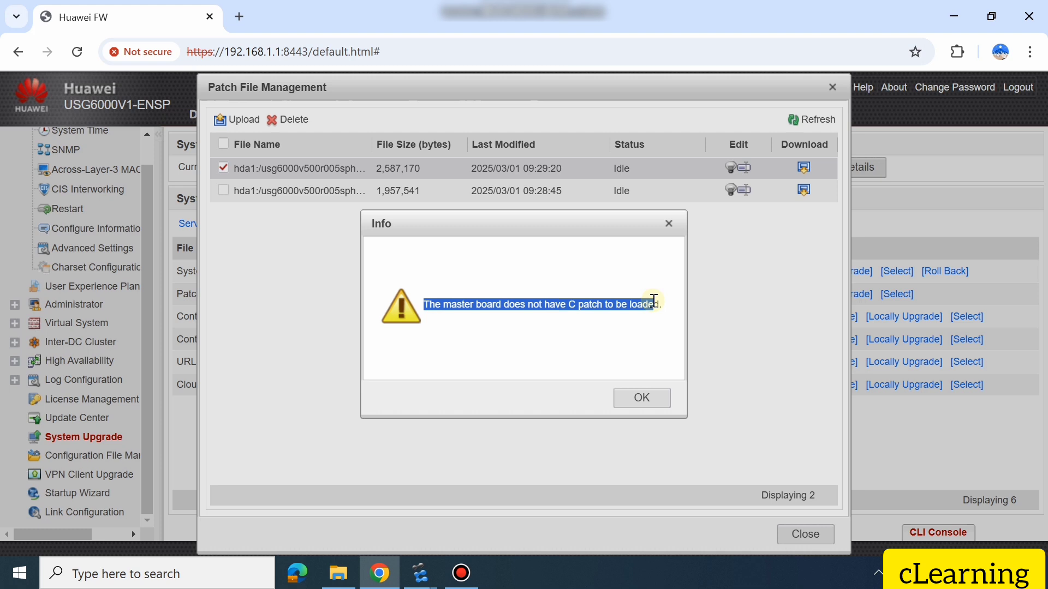
{"action": "left_click", "coordinate": [643, 393]}
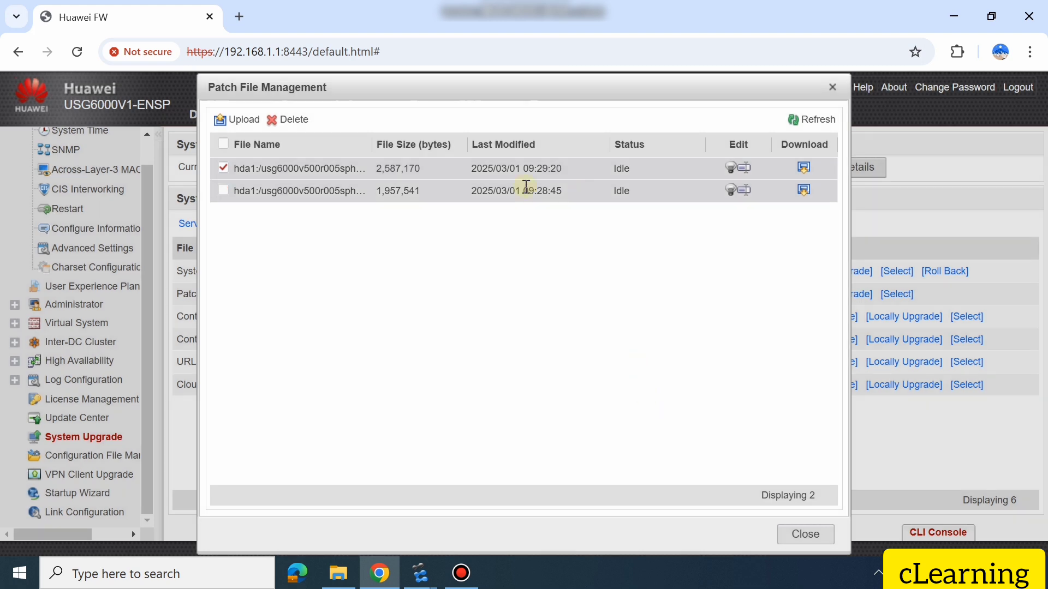
{"action": "left_click", "coordinate": [224, 168]}
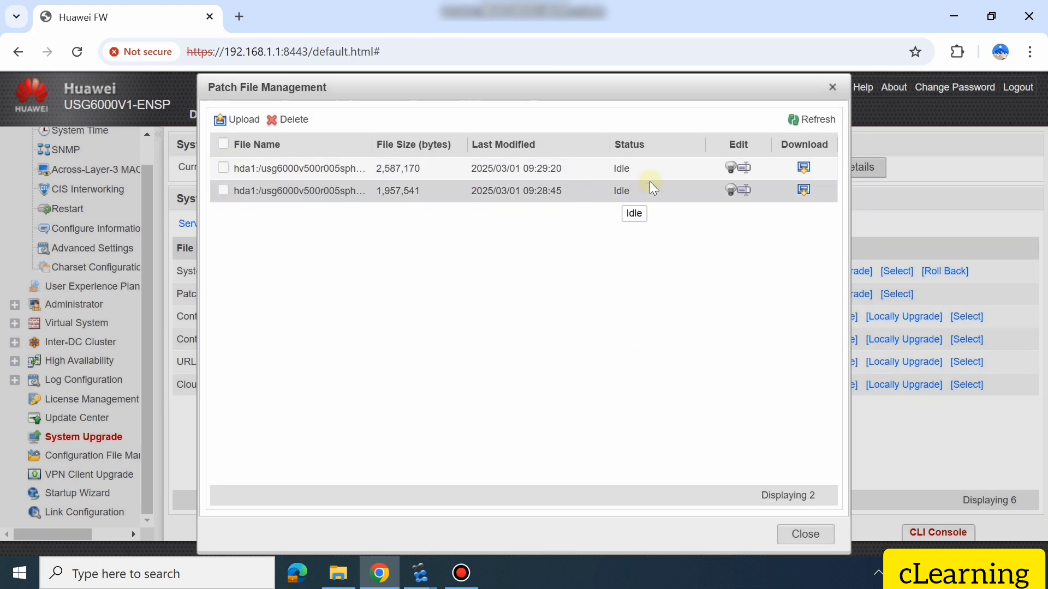
Step: Reselect the newer patch and start loading it, but cancel and deselect it
{"action": "left_click", "coordinate": [224, 168]}
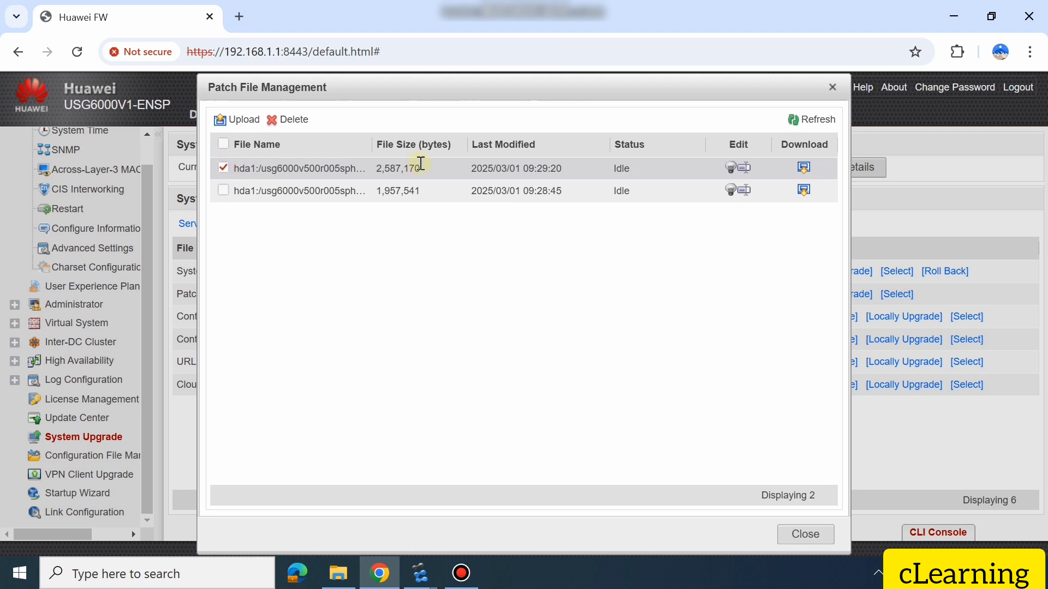
{"action": "left_click_drag", "start_coordinate": [470, 168], "coordinate": [648, 163]}
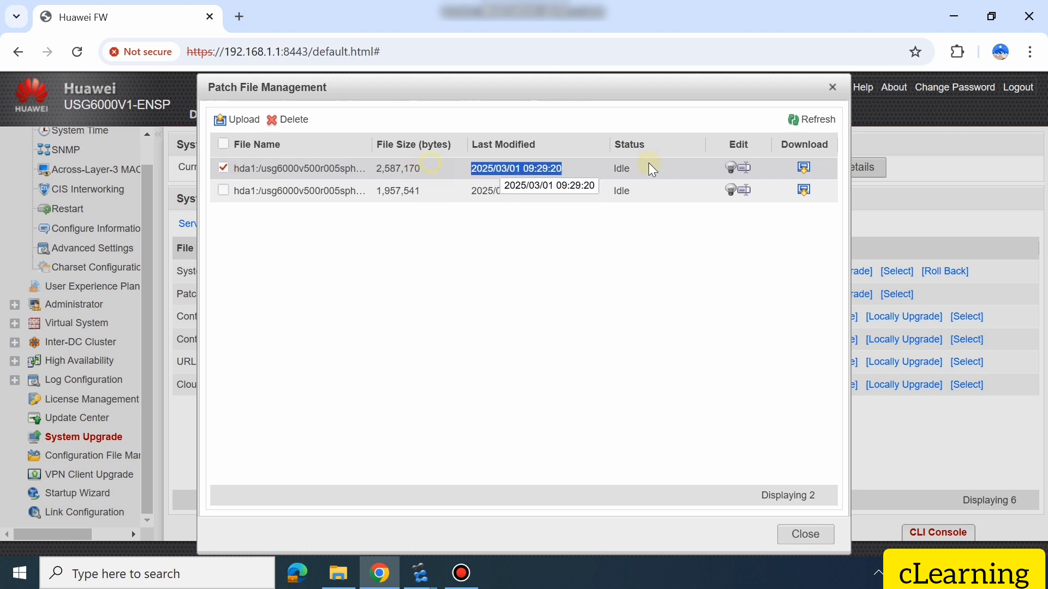
{"action": "left_click", "coordinate": [735, 168]}
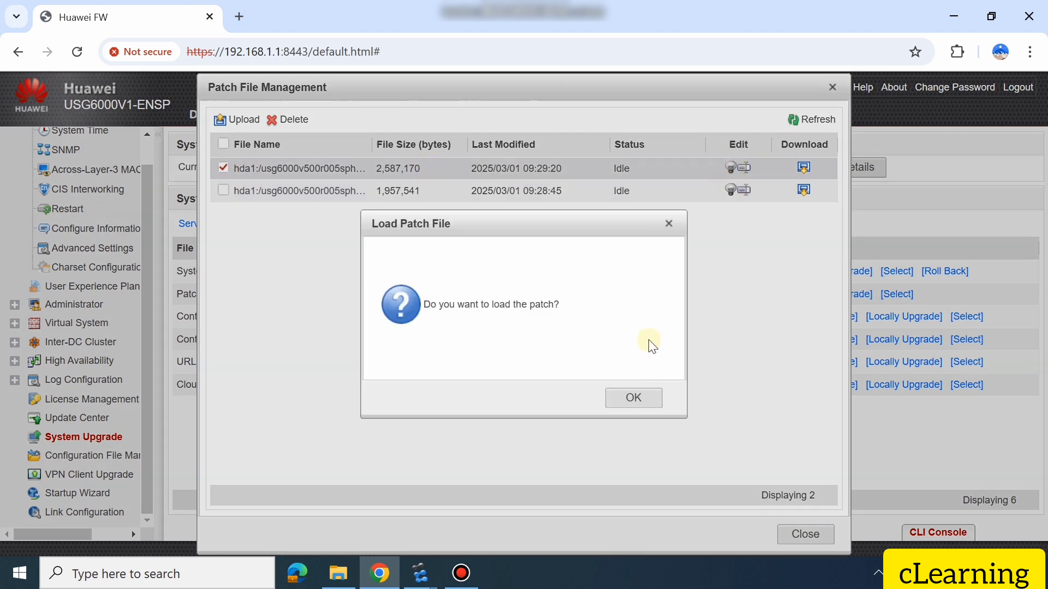
{"action": "left_click", "coordinate": [668, 224]}
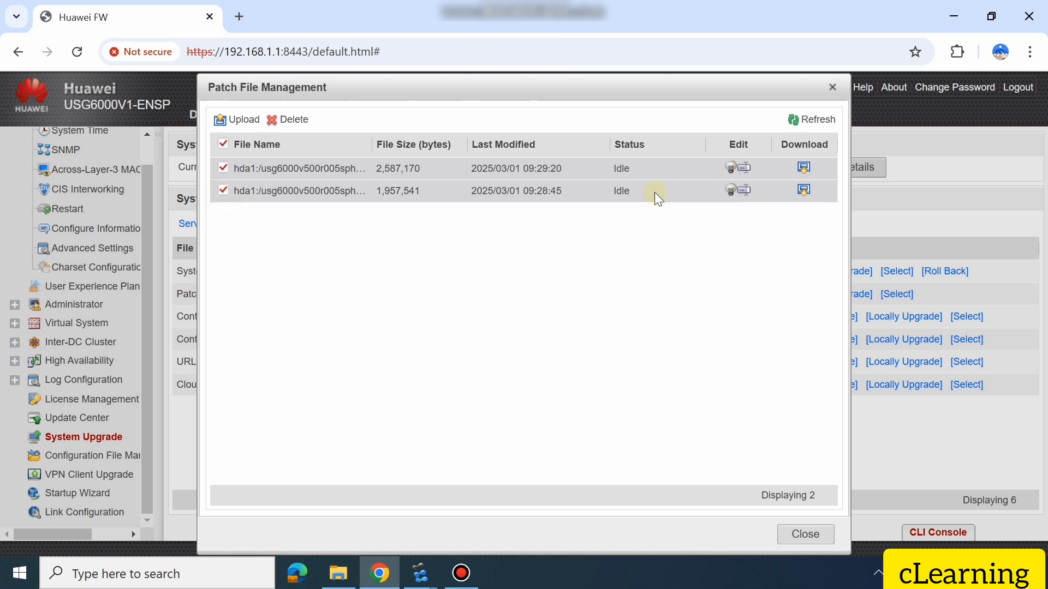
{"action": "left_click", "coordinate": [223, 168]}
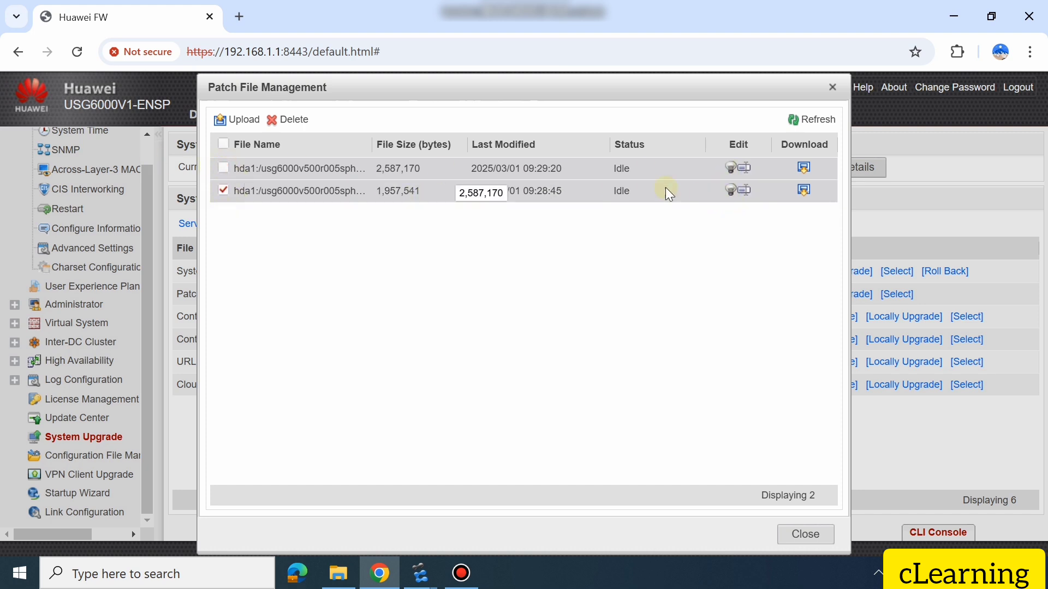
Step: Load the older 1,957,541-byte patch, which fails with no C patch, then select both files
{"action": "left_click", "coordinate": [731, 190]}
{"action": "left_click", "coordinate": [626, 395]}
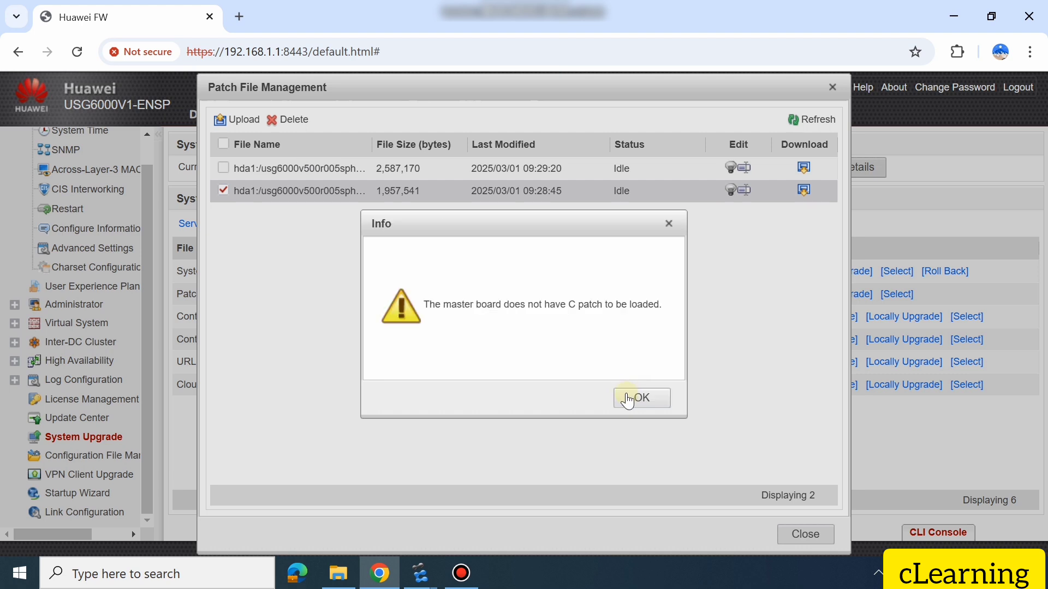
{"action": "left_click", "coordinate": [627, 400]}
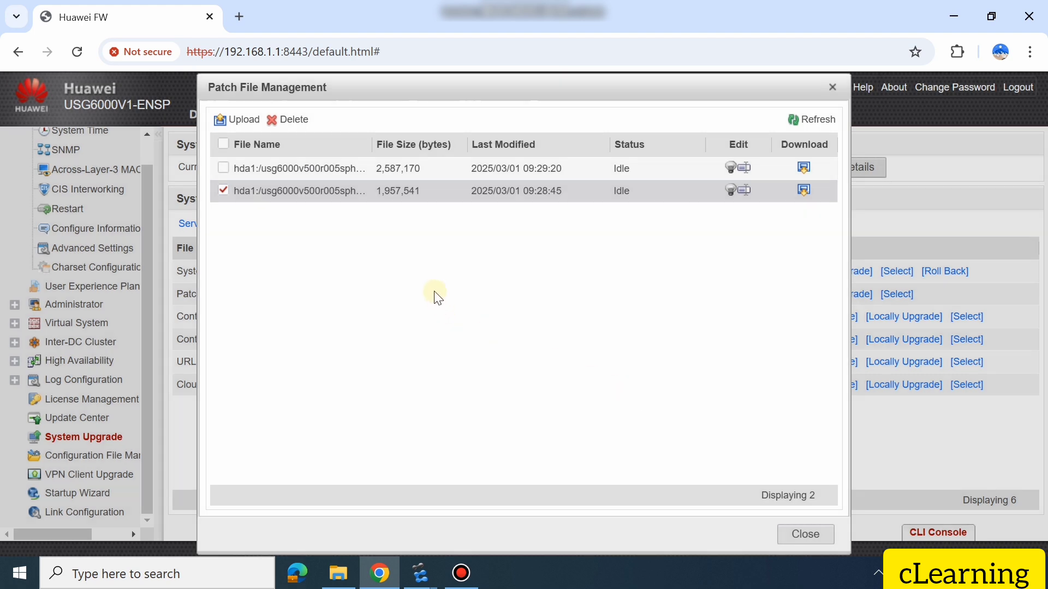
{"action": "left_click", "coordinate": [224, 169]}
Step: Start deleting both patch files but cancel, then bring the FW1 console forward
{"action": "left_click", "coordinate": [284, 120]}
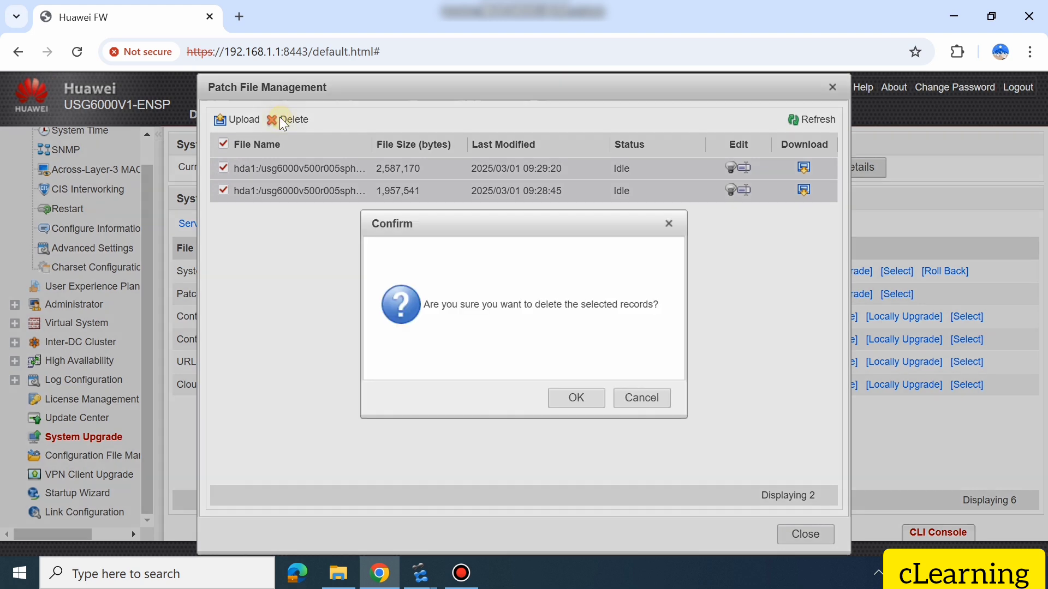
{"action": "left_click", "coordinate": [650, 397]}
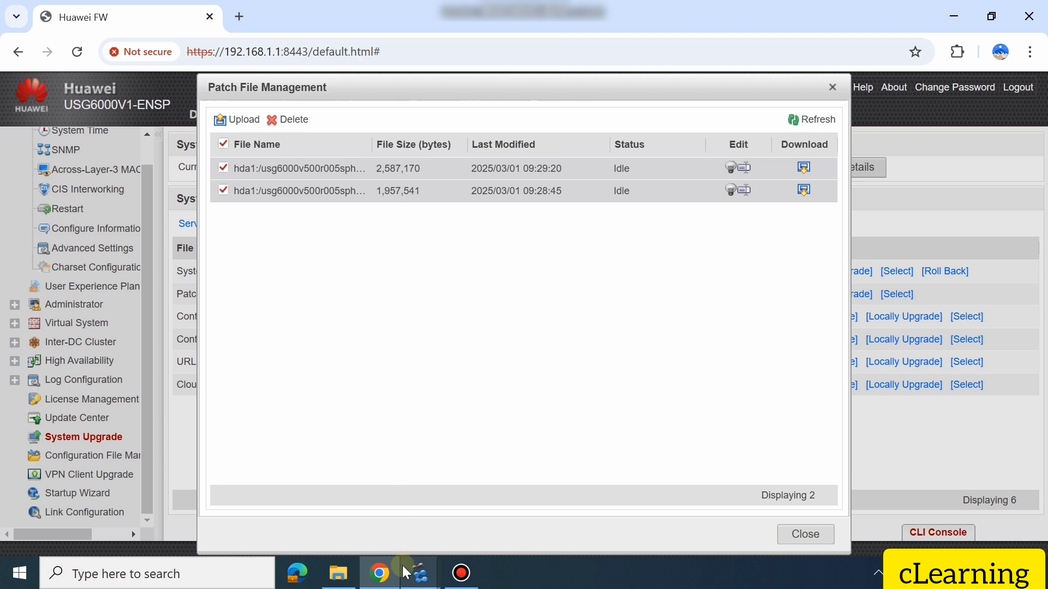
{"action": "mouse_move", "coordinate": [407, 574]}
{"action": "left_click", "coordinate": [508, 496]}
Step: List FW1's stored files with dir to find the patch file names
{"action": "key", "text": "Return"}
{"action": "key", "text": "Return"}
{"action": "key", "text": "Return"}
{"action": "key", "text": "Return"}
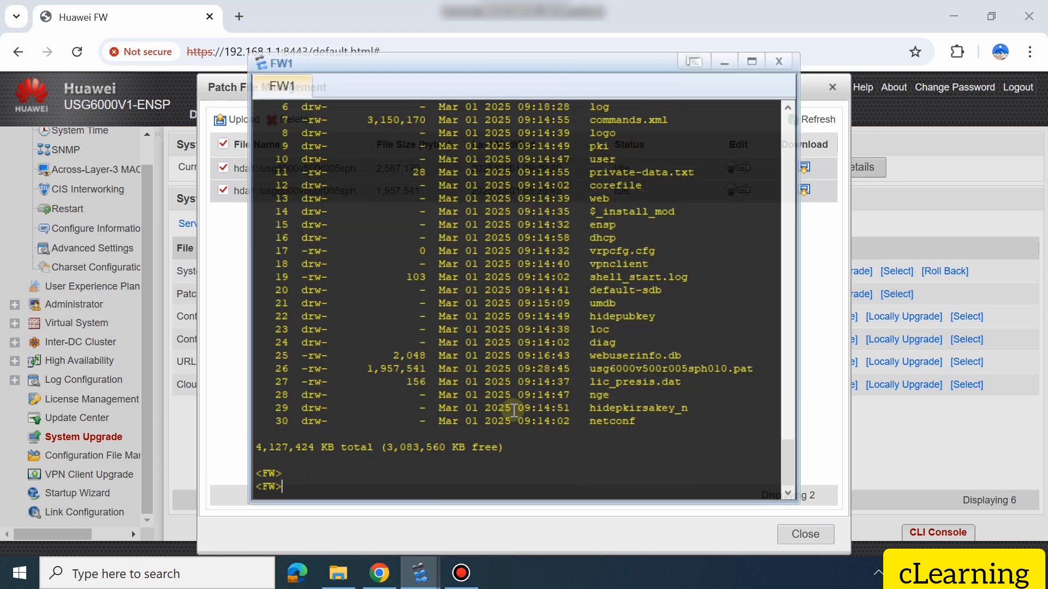
{"action": "type", "text": "dir"}
{"action": "key", "text": "Return"}
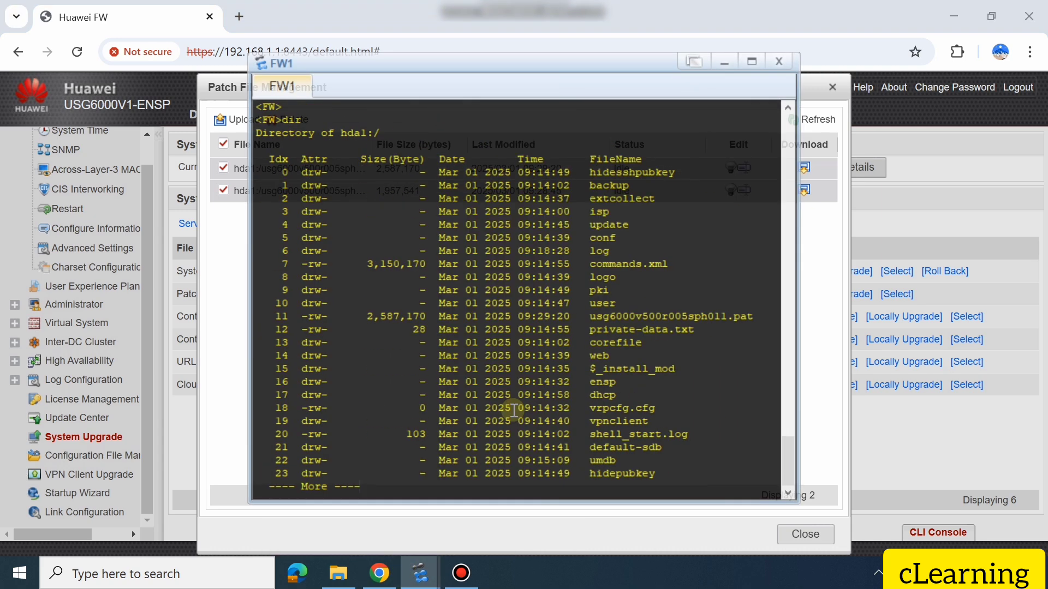
{"action": "left_click_drag", "start_coordinate": [591, 321], "coordinate": [759, 322]}
{"action": "key", "text": "ctrl+c"}
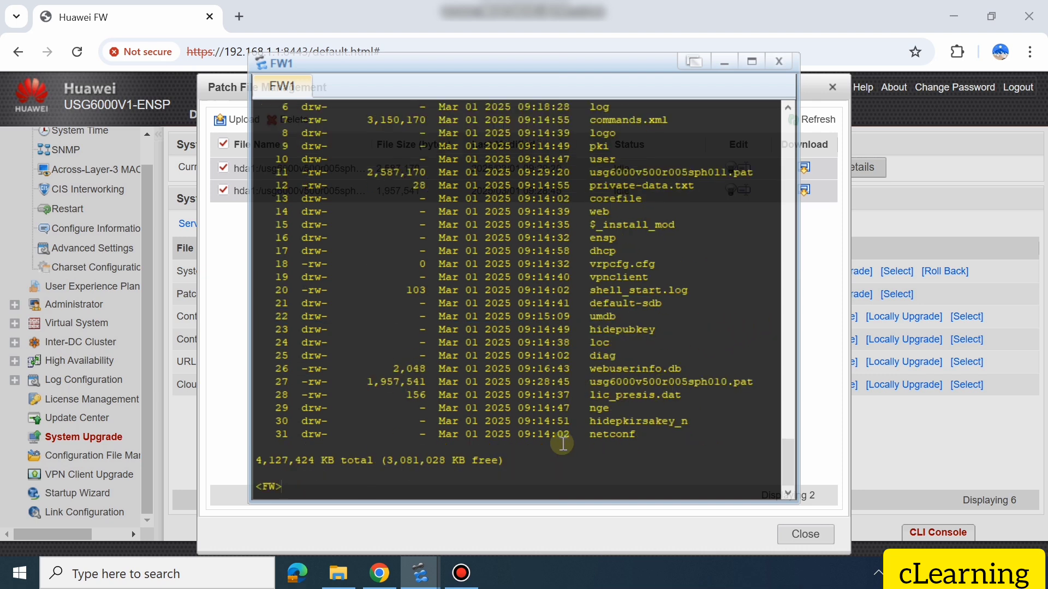
{"action": "key", "text": "Return"}
{"action": "key", "text": "Return"}
{"action": "key", "text": "Return"}
{"action": "key", "text": "Return"}
{"action": "key", "text": "Return"}
{"action": "key", "text": "Return"}
{"action": "key", "text": "Return"}
{"action": "key", "text": "Return"}
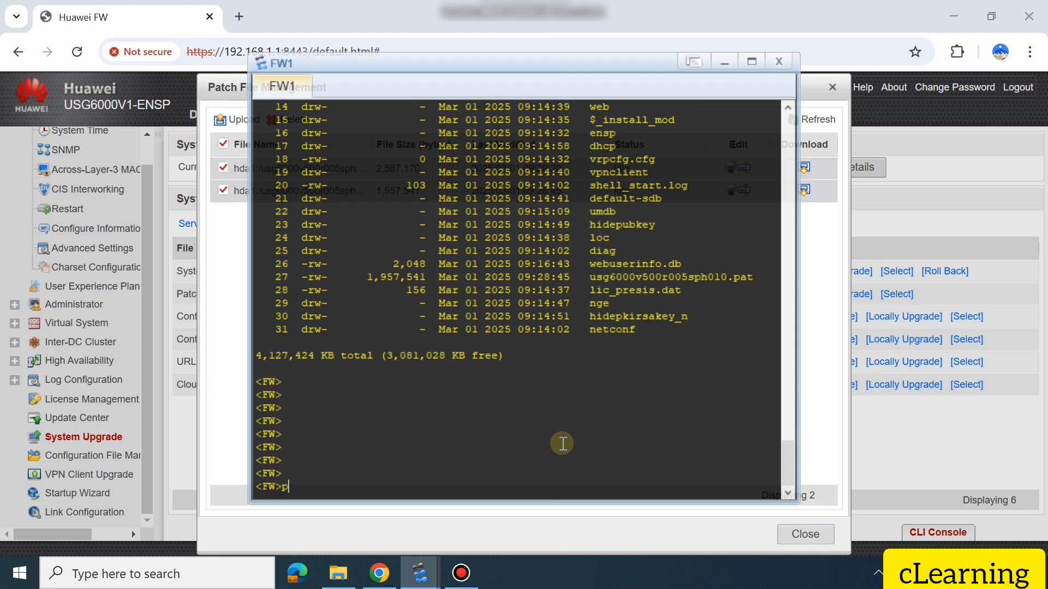
Step: Enter 'patch load' with the pasted file name usg6000v500r005sph010.pat
{"action": "type", "text": "pa"}
{"action": "key", "text": "Tab"}
{"action": "type", "text": "lo"}
{"action": "key", "text": "Tab"}
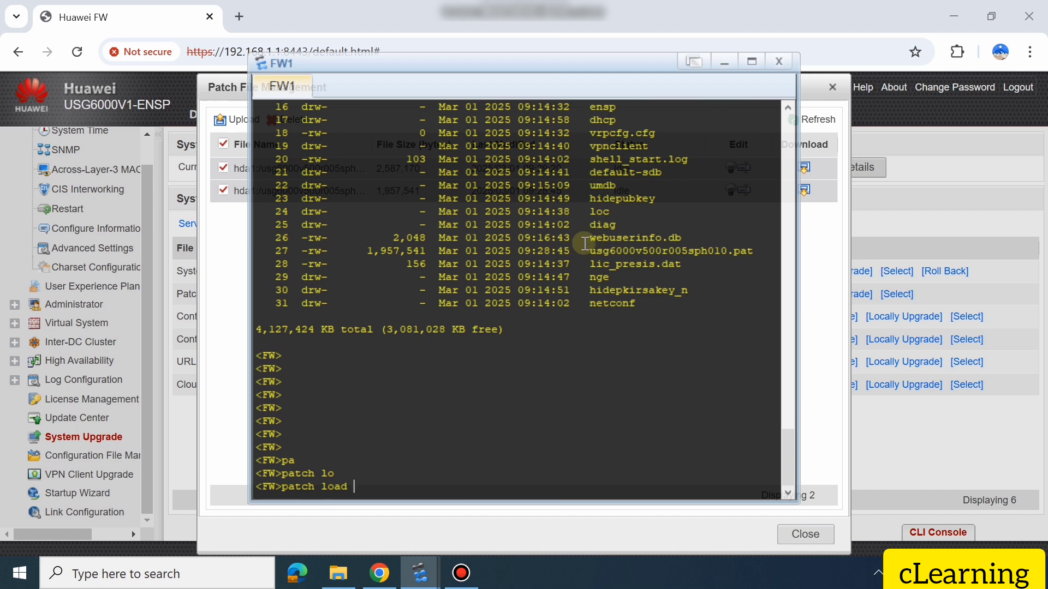
{"action": "left_click_drag", "start_coordinate": [589, 250], "coordinate": [752, 251]}
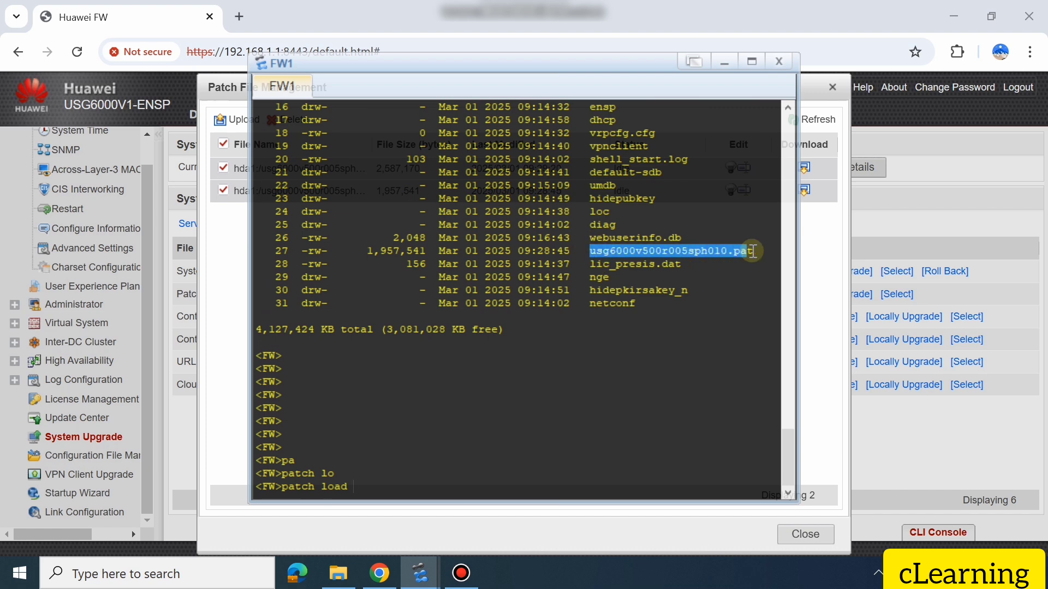
{"action": "right_click", "coordinate": [534, 338]}
{"action": "left_click", "coordinate": [546, 369]}
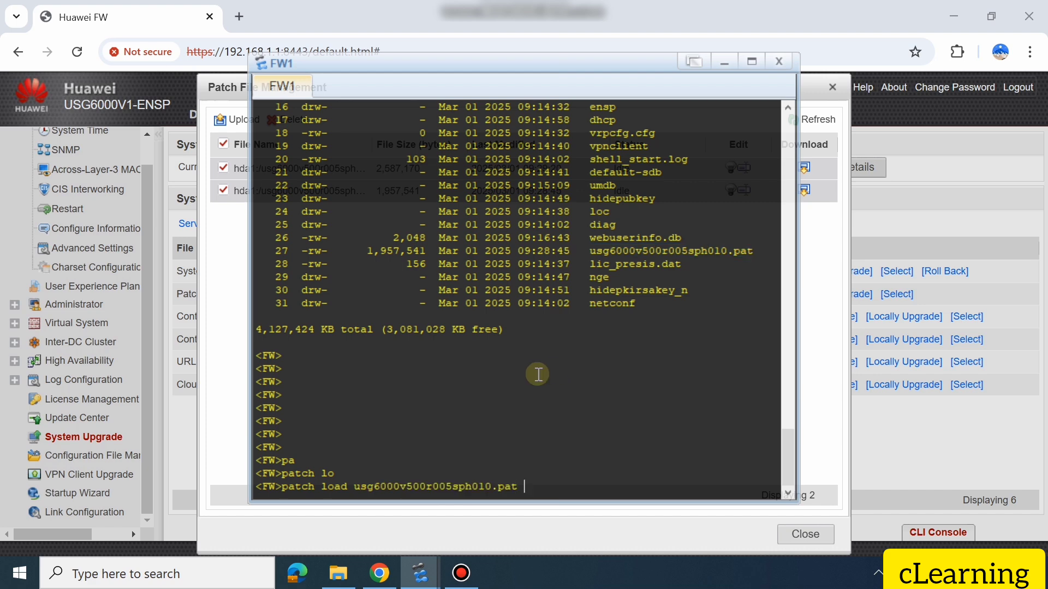
Step: Complete the command with 'all run' and execute it; master board and slot 11 report no C patch
{"action": "type", "text": "al"}
{"action": "key", "text": "Tab"}
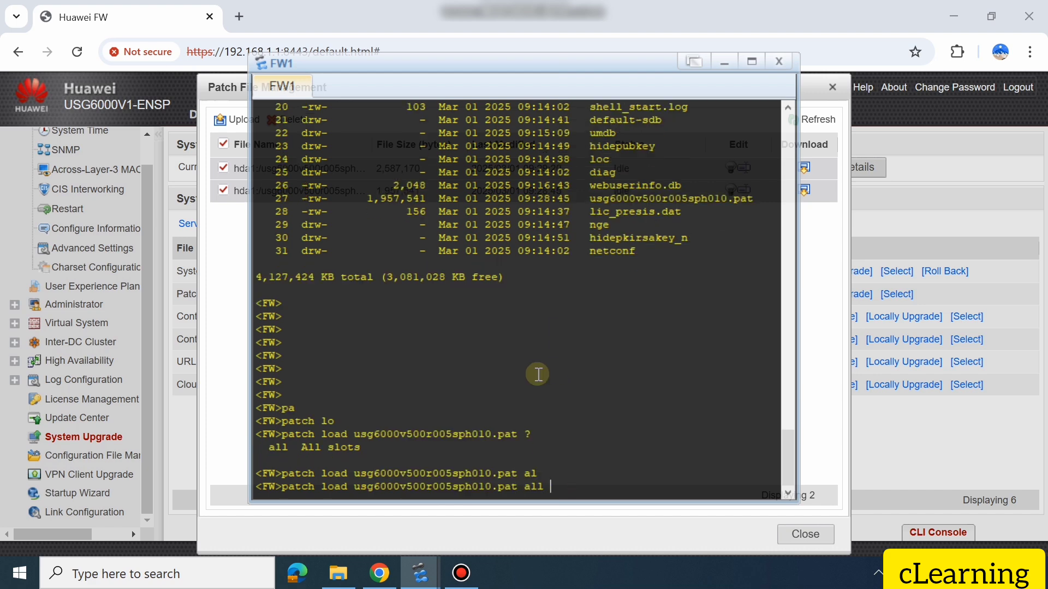
{"action": "type", "text": "?"}
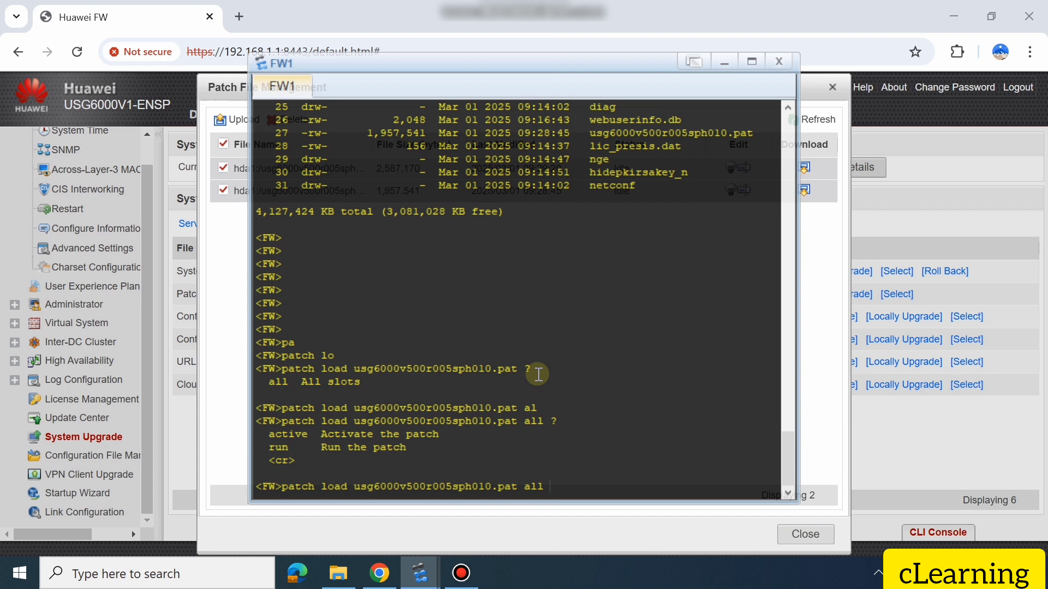
{"action": "type", "text": "ru"}
{"action": "key", "text": "Tab"}
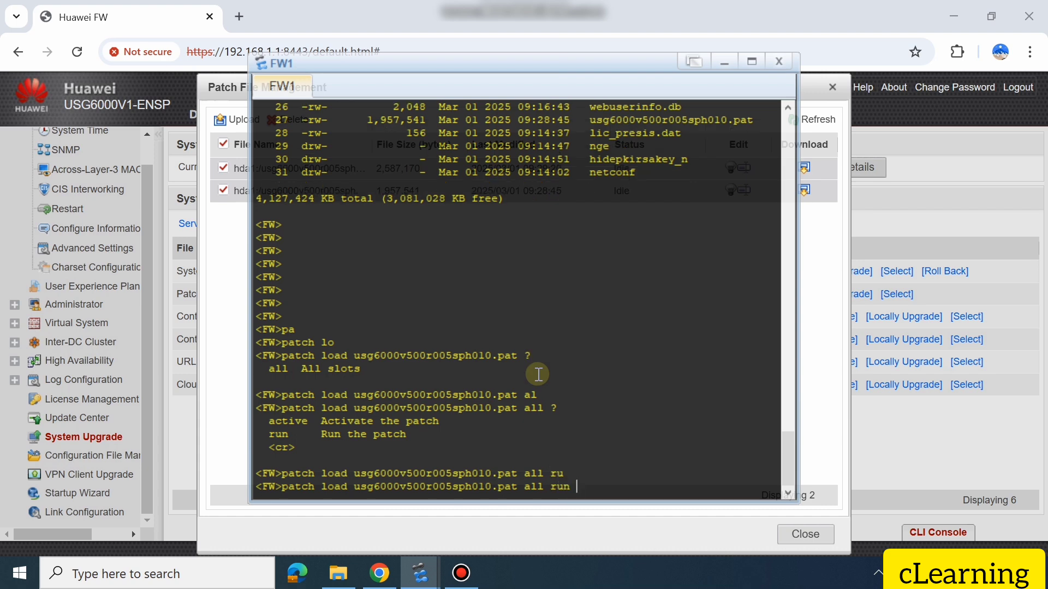
{"action": "key", "text": "Return"}
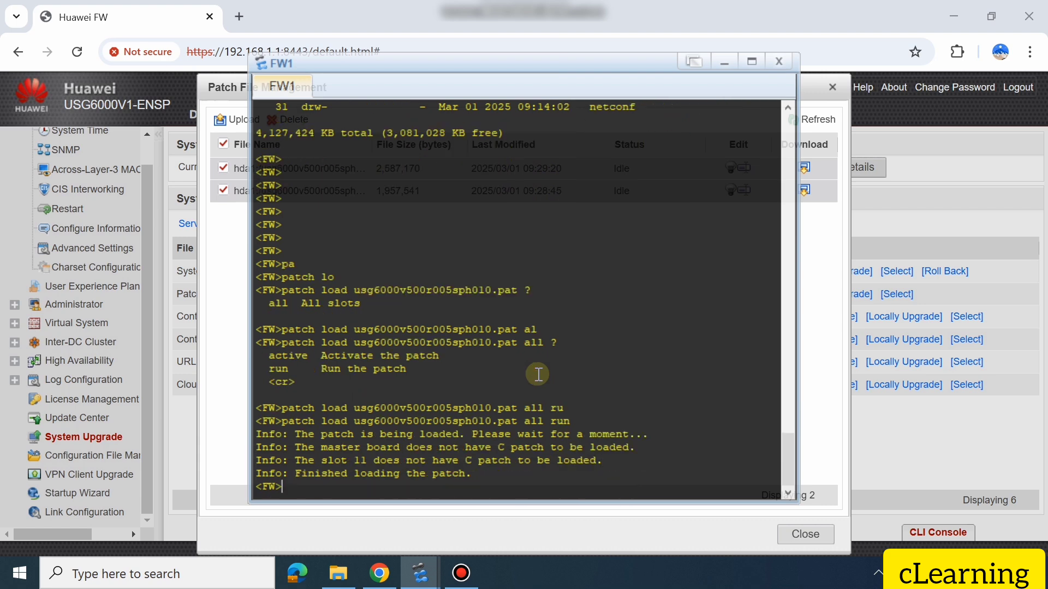
{"action": "left_click_drag", "start_coordinate": [301, 461], "coordinate": [479, 458]}
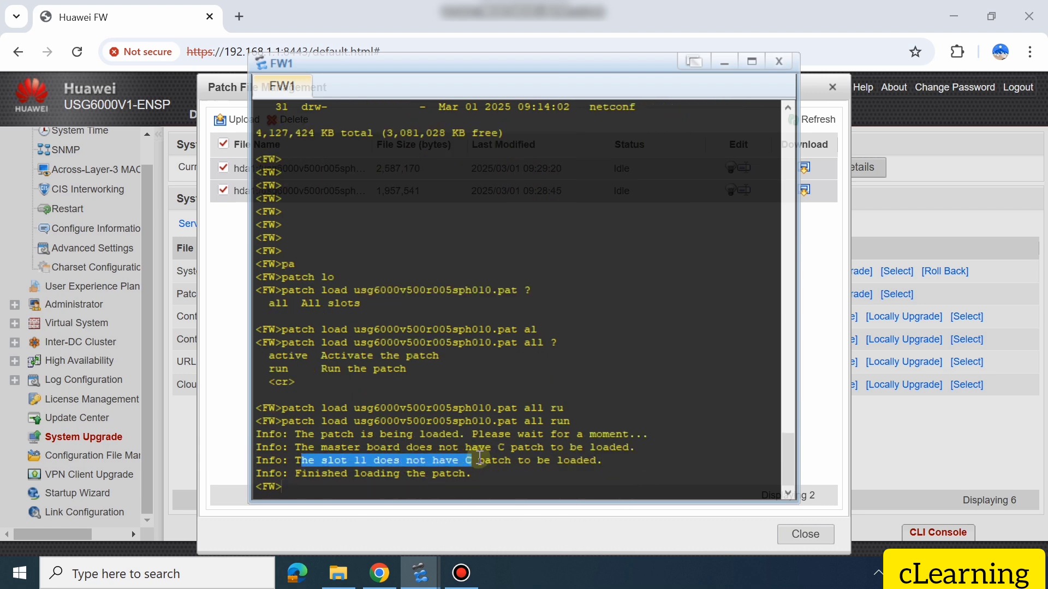
{"action": "left_click", "coordinate": [479, 459]}
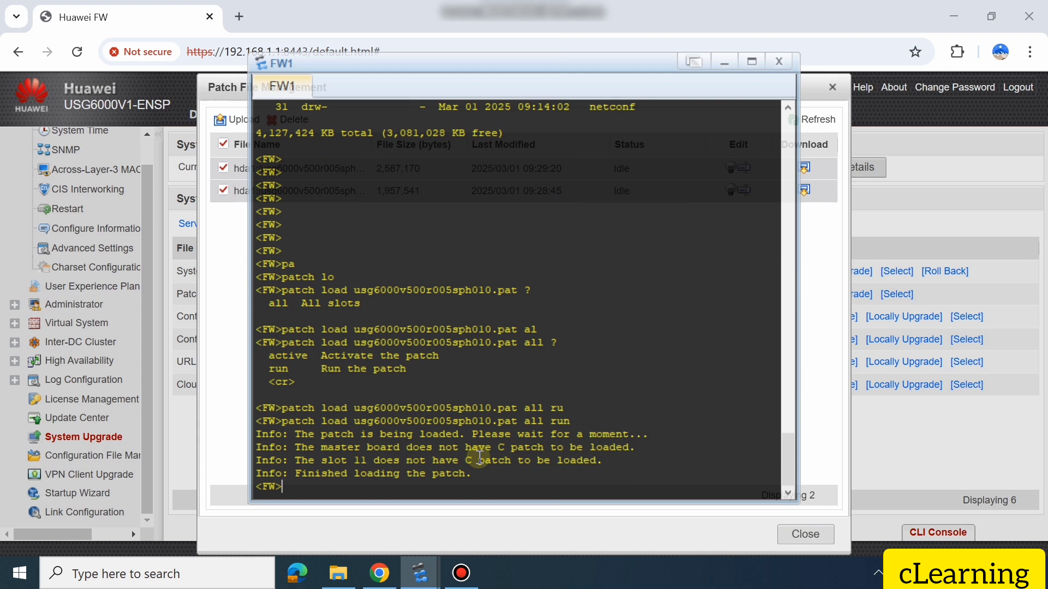
{"action": "key", "text": "Return"}
{"action": "key", "text": "Return"}
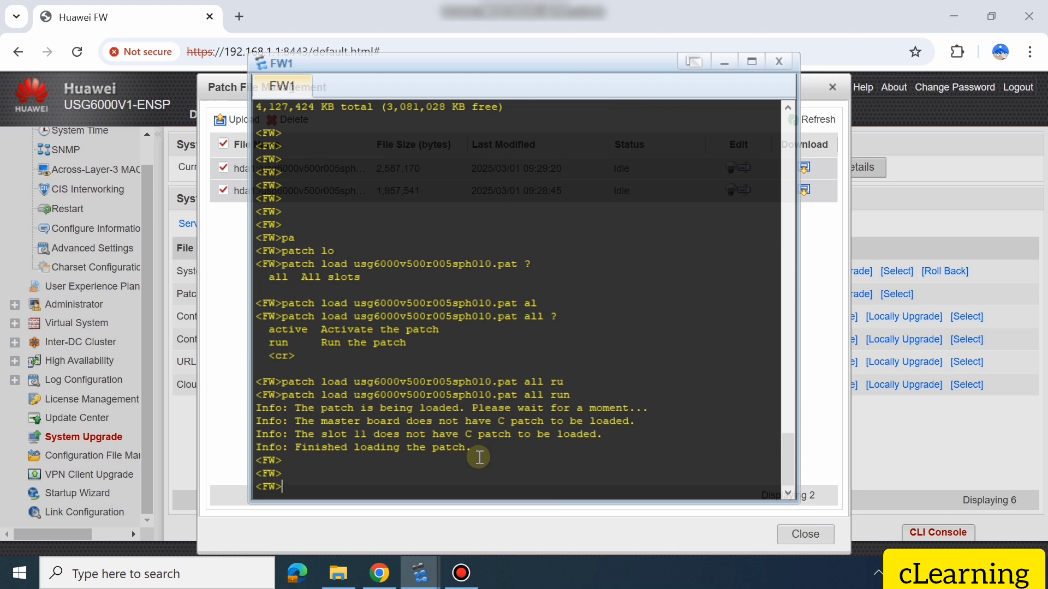
Step: Enter 'delete usg6000v500r005sph010.pat' on FW1 using Tab completion
{"action": "type", "text": "de"}
{"action": "key", "text": "Tab"}
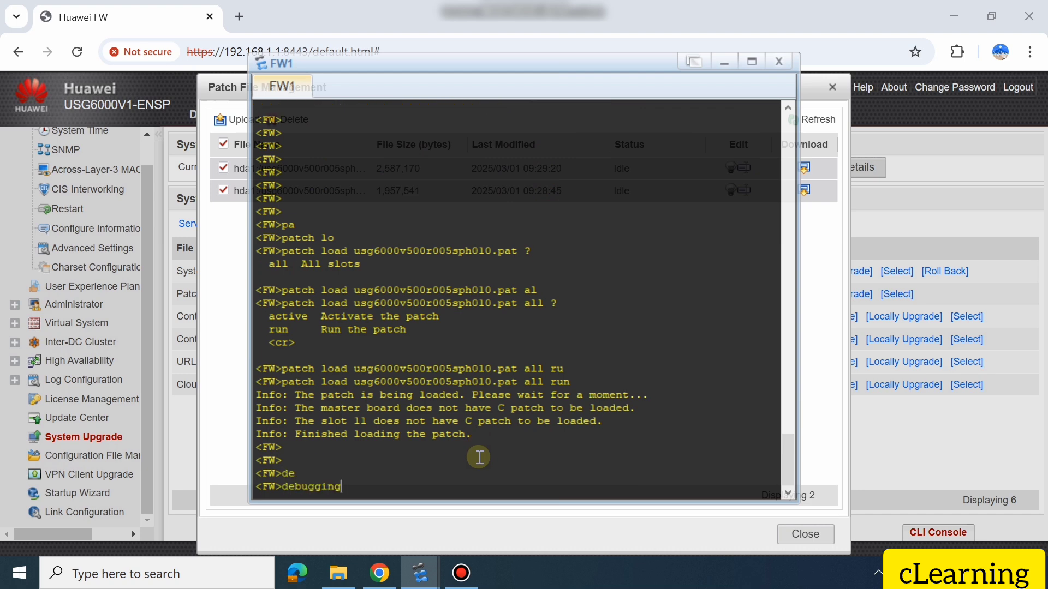
{"action": "key", "text": "Tab"}
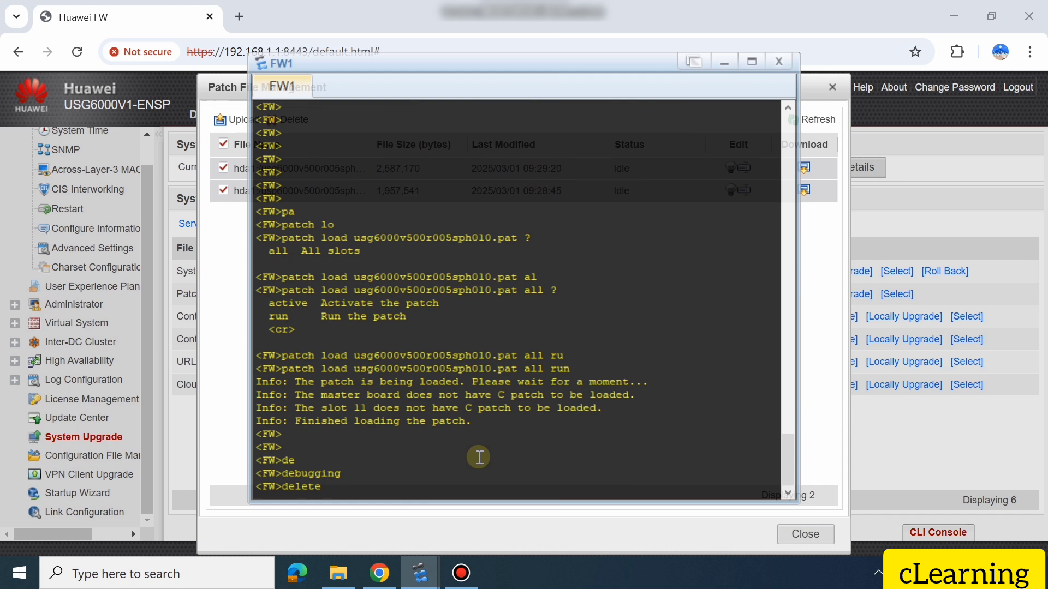
{"action": "type", "text": "al"}
{"action": "key", "text": "Tab"}
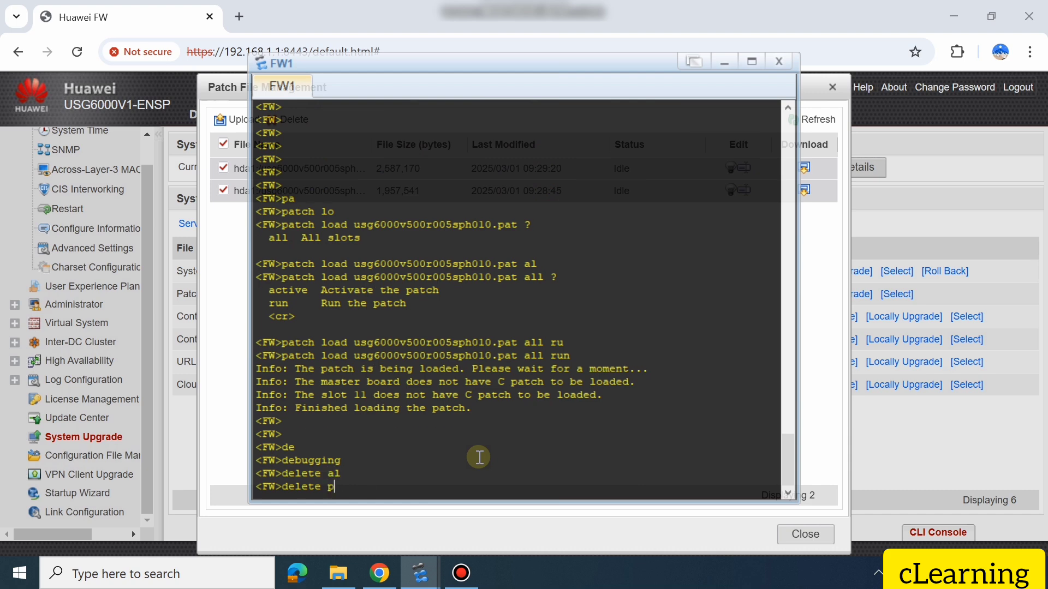
{"action": "key", "text": "Tab"}
{"action": "key", "text": "Tab"}
{"action": "key", "text": "Tab"}
{"action": "key", "text": "Tab"}
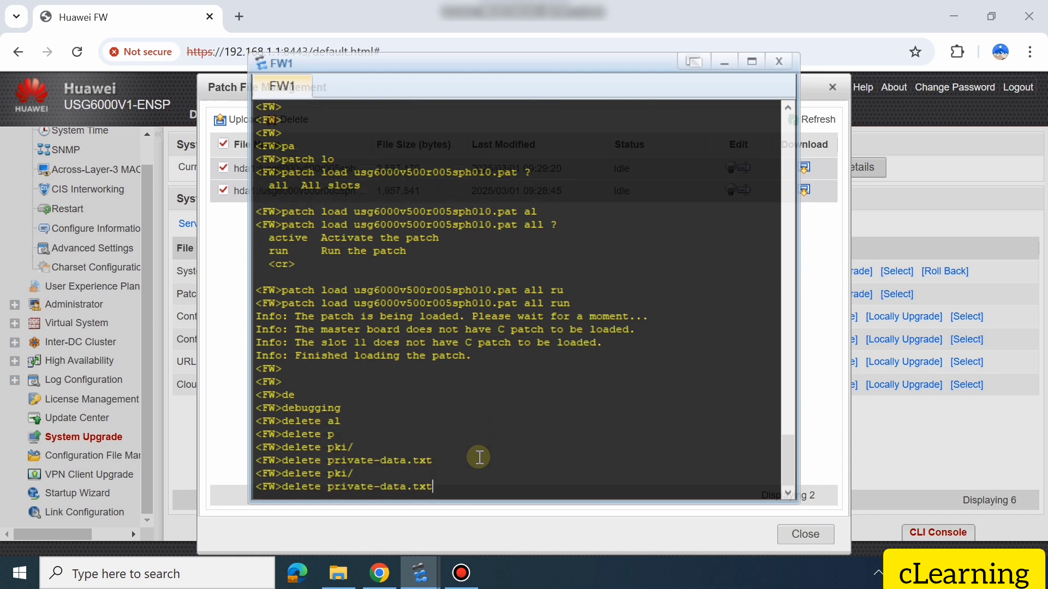
{"action": "key", "text": "Tab"}
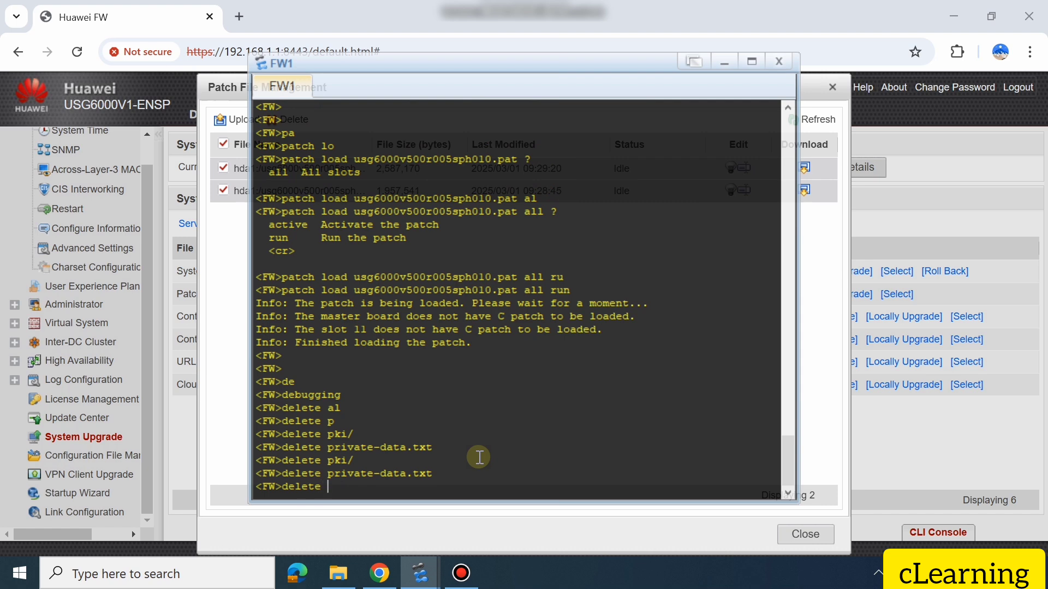
{"action": "type", "text": "?"}
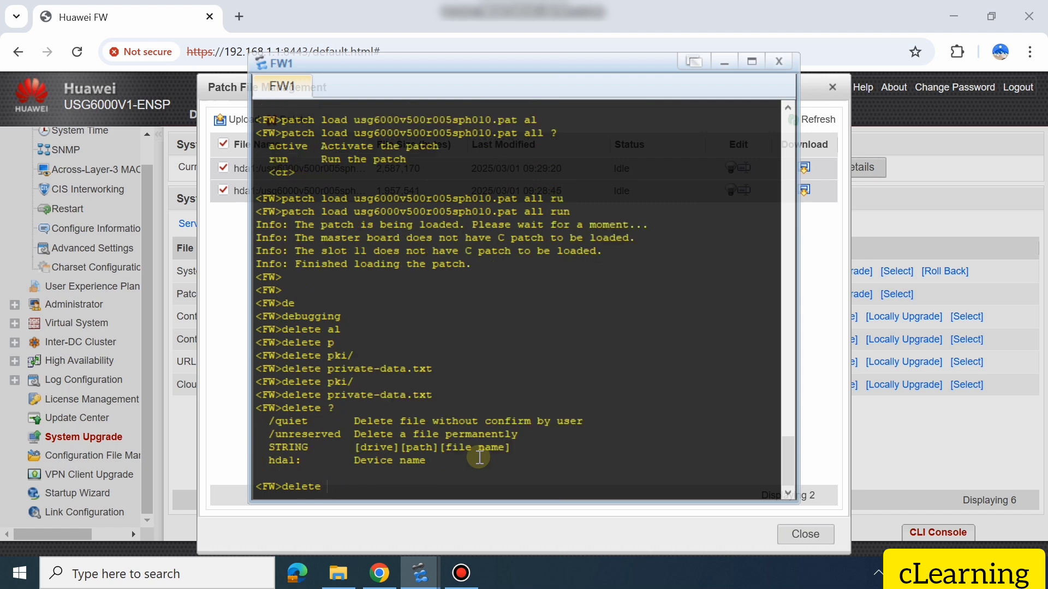
{"action": "type", "text": "u"}
{"action": "key", "text": "Tab"}
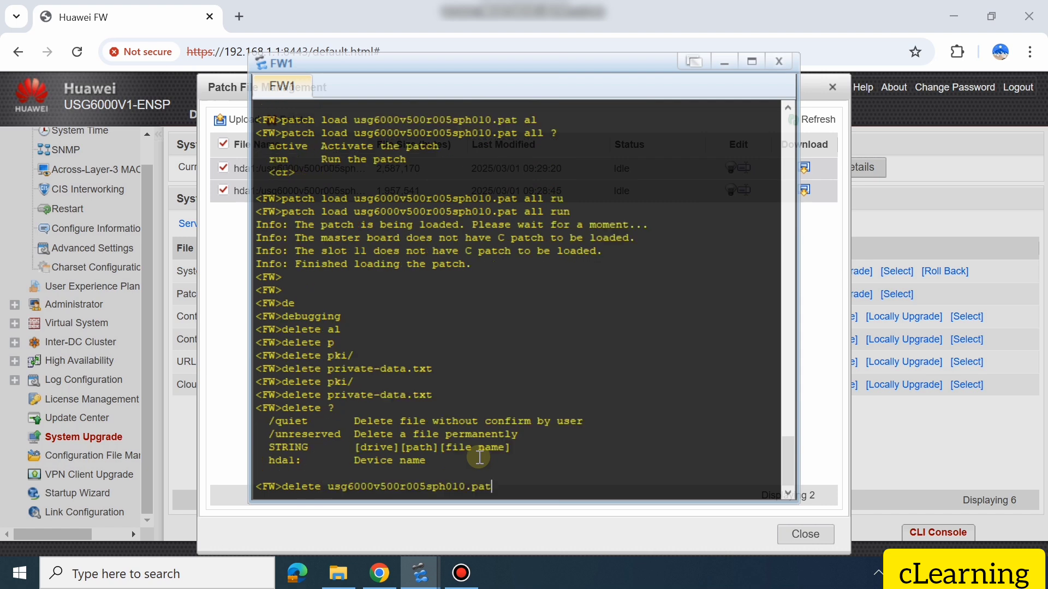
{"action": "type", "text": "?"}
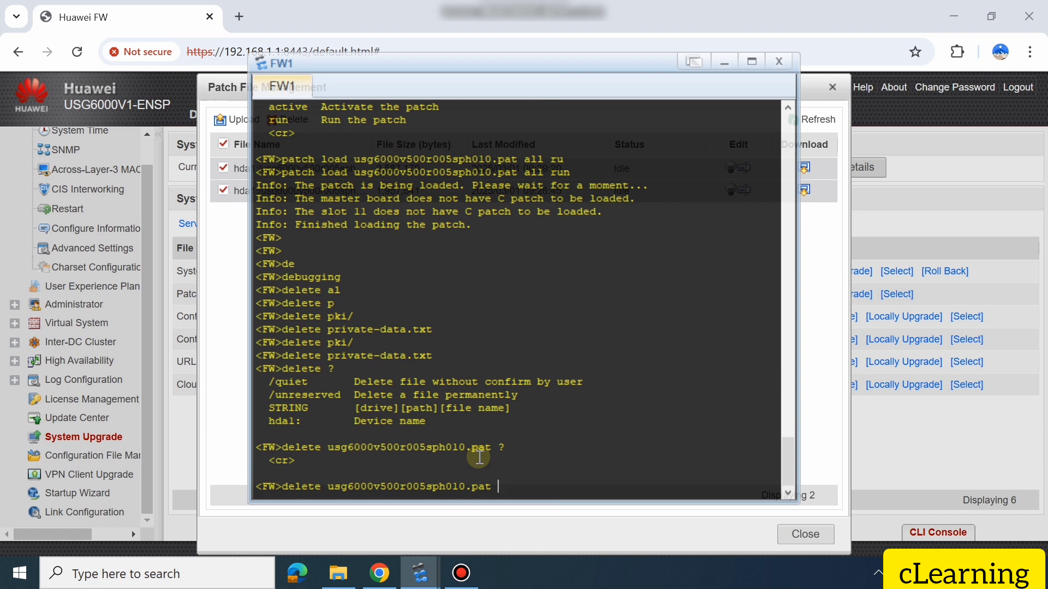
{"action": "key", "text": "Return"}
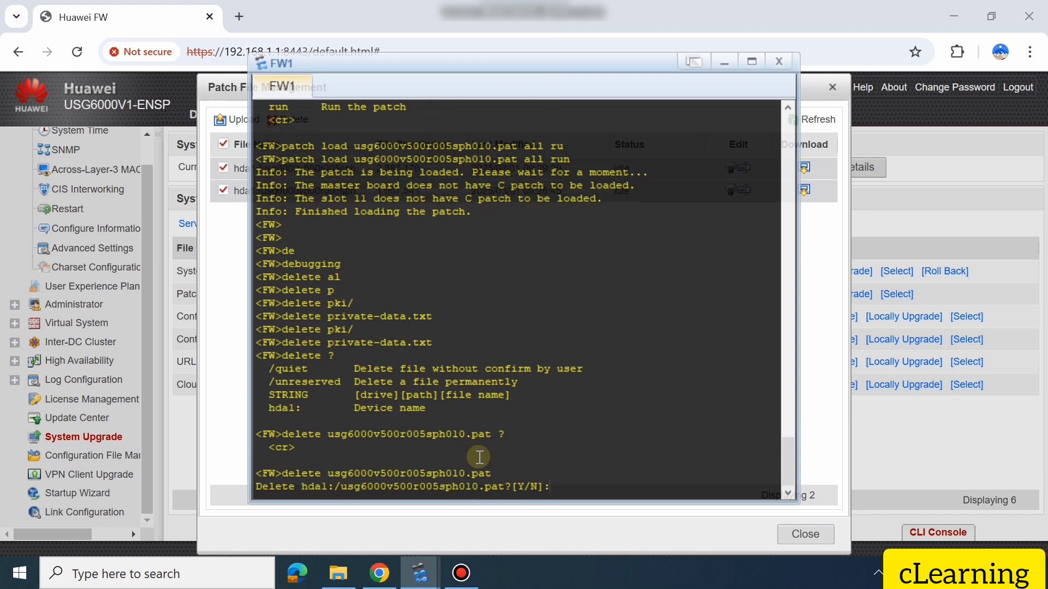
Step: Confirm the deletion with y and list the remaining files with dir
{"action": "type", "text": "y"}
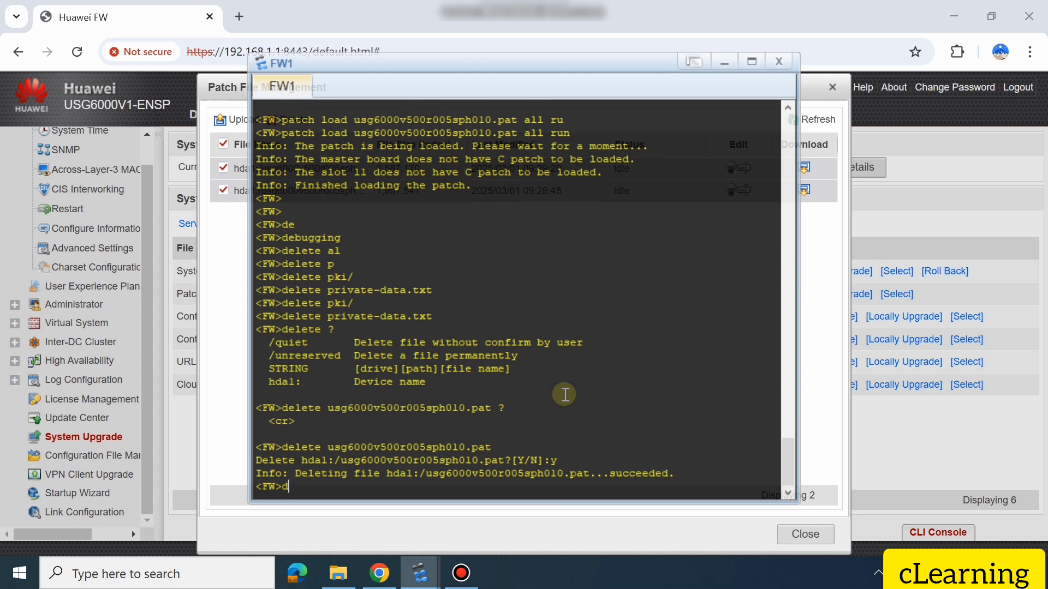
{"action": "type", "text": "dir"}
{"action": "key", "text": "Return"}
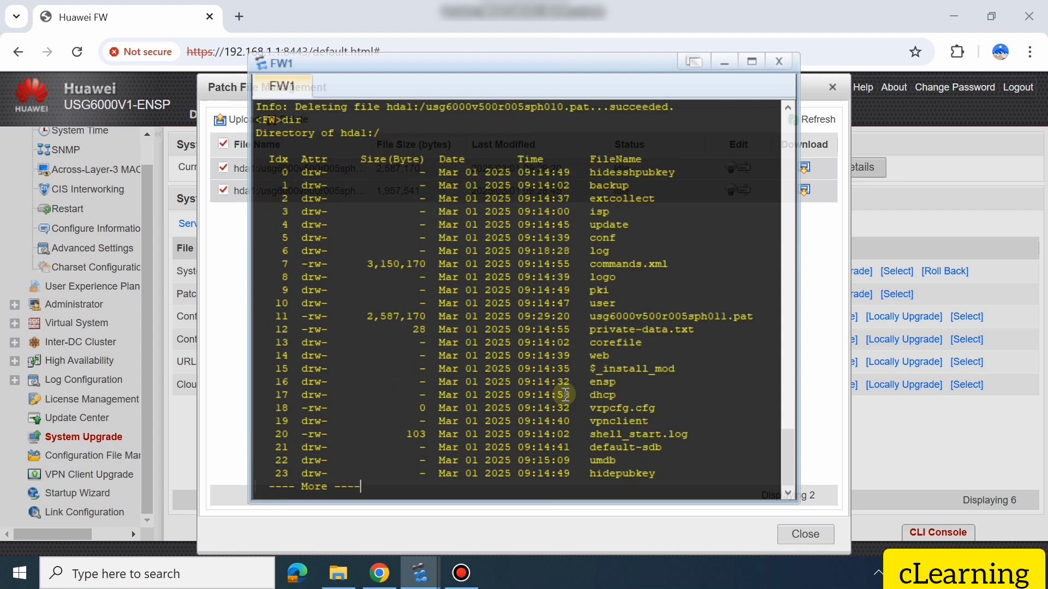
{"action": "key", "text": "space"}
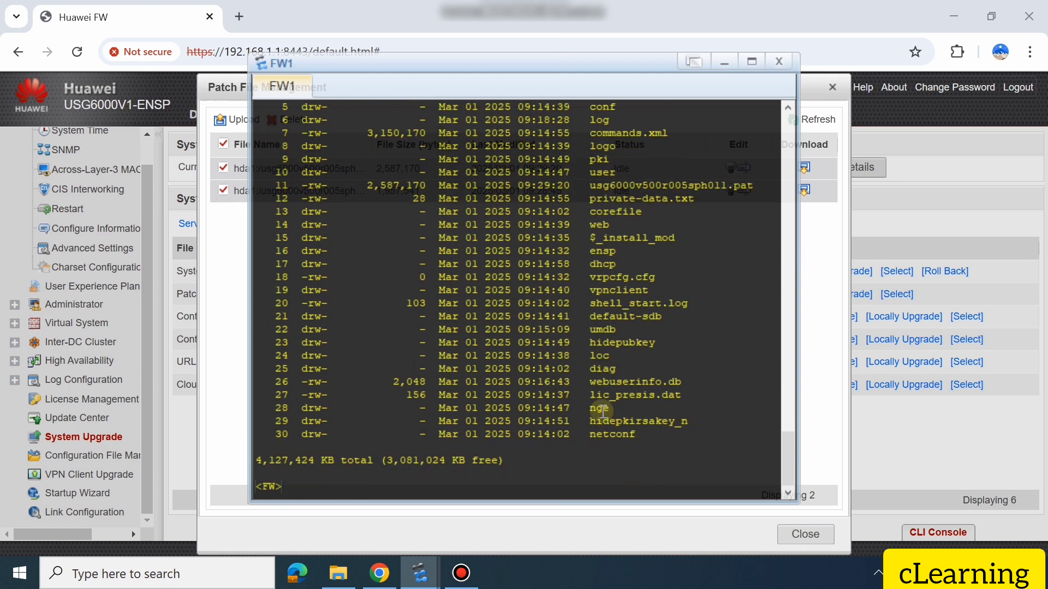
Step: Refresh Patch File Management and delete the remaining 2,587,170-byte sph011 patch file
{"action": "left_click", "coordinate": [835, 354]}
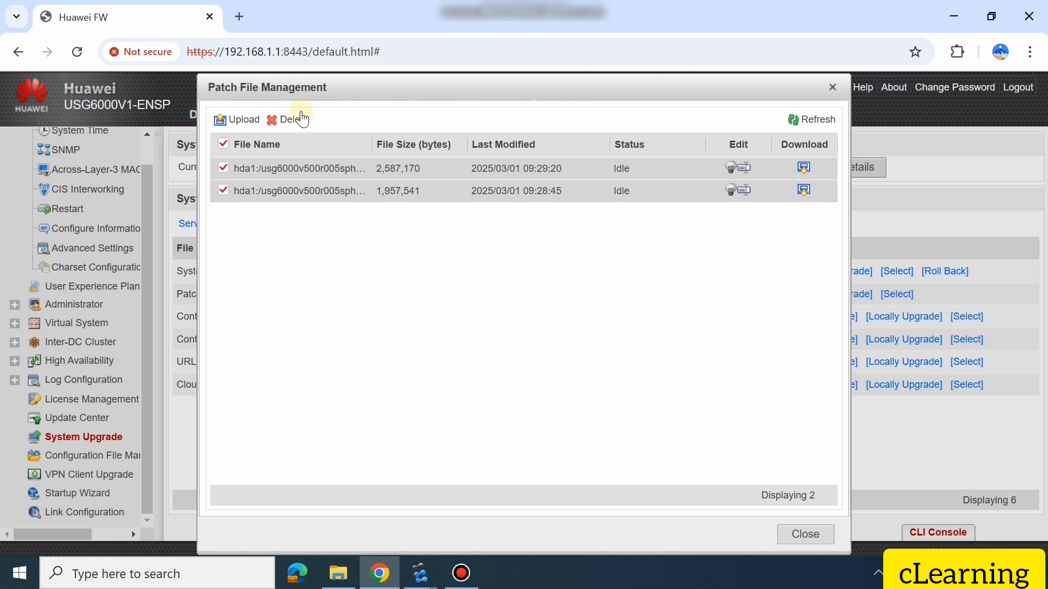
{"action": "left_click", "coordinate": [805, 535]}
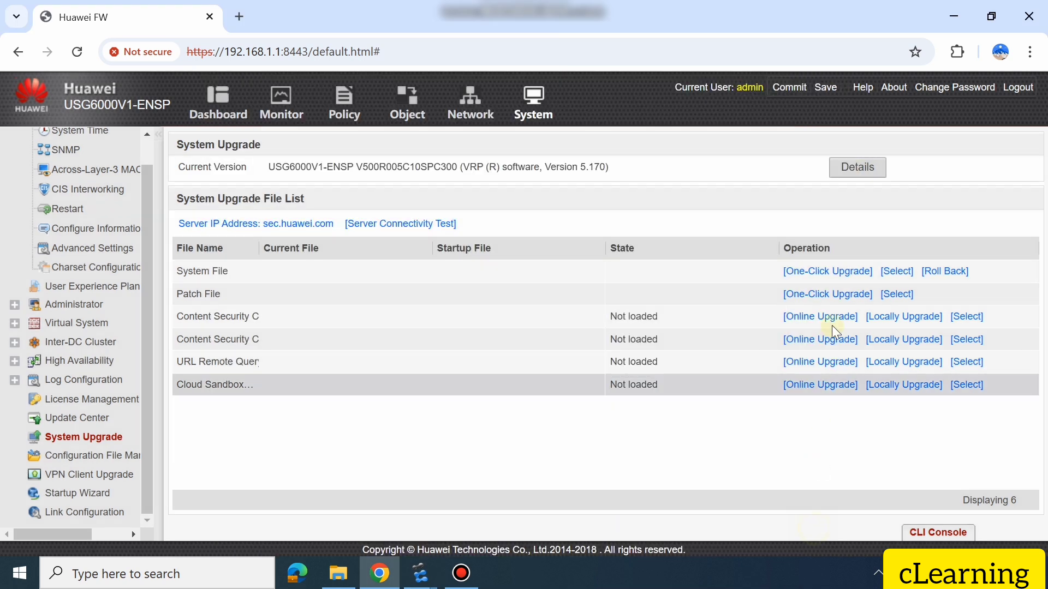
{"action": "left_click", "coordinate": [903, 295]}
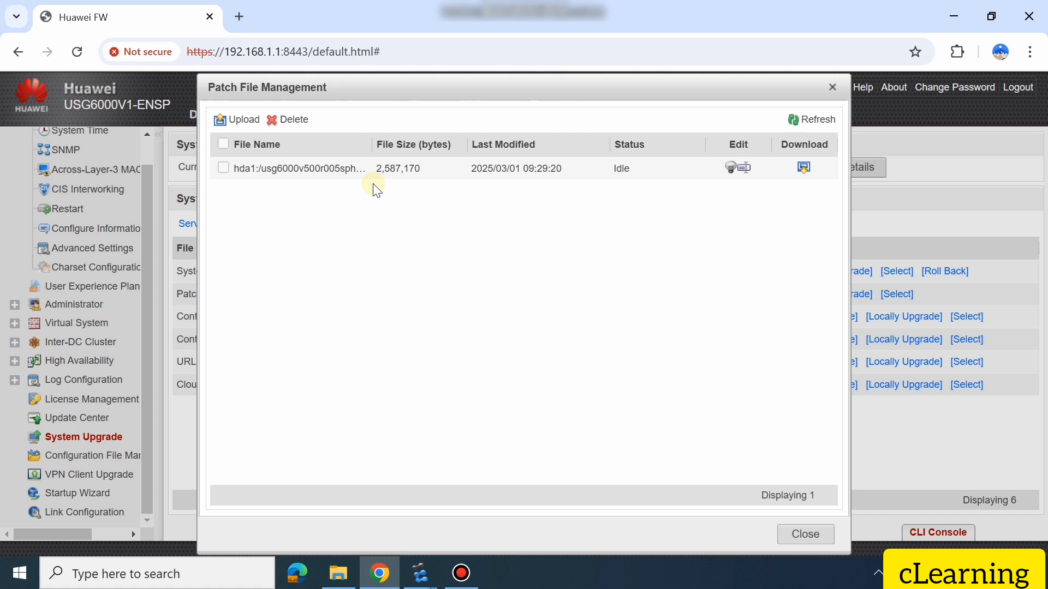
{"action": "left_click", "coordinate": [223, 168]}
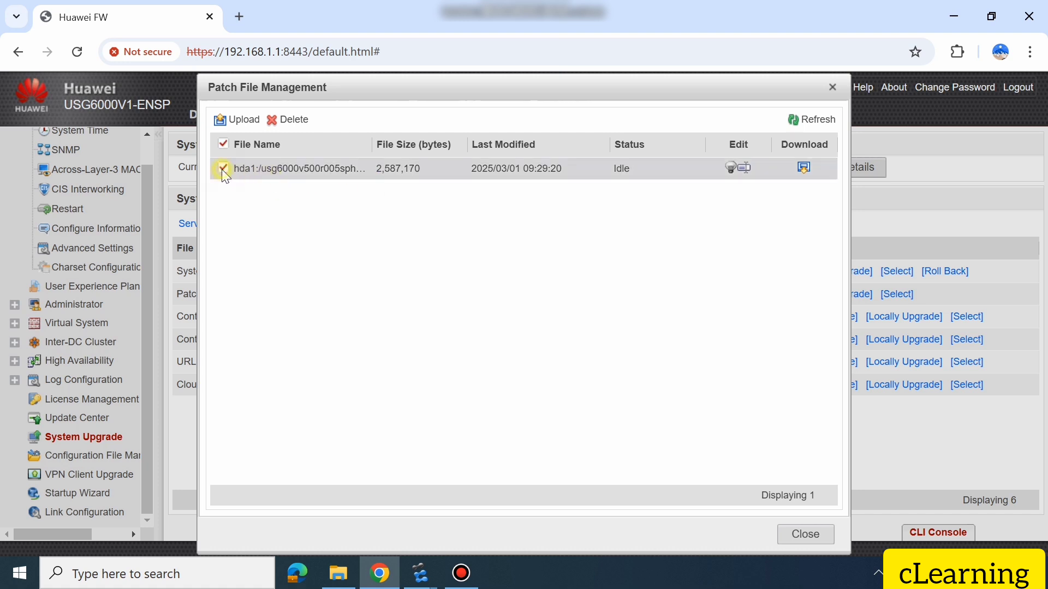
{"action": "left_click", "coordinate": [286, 127]}
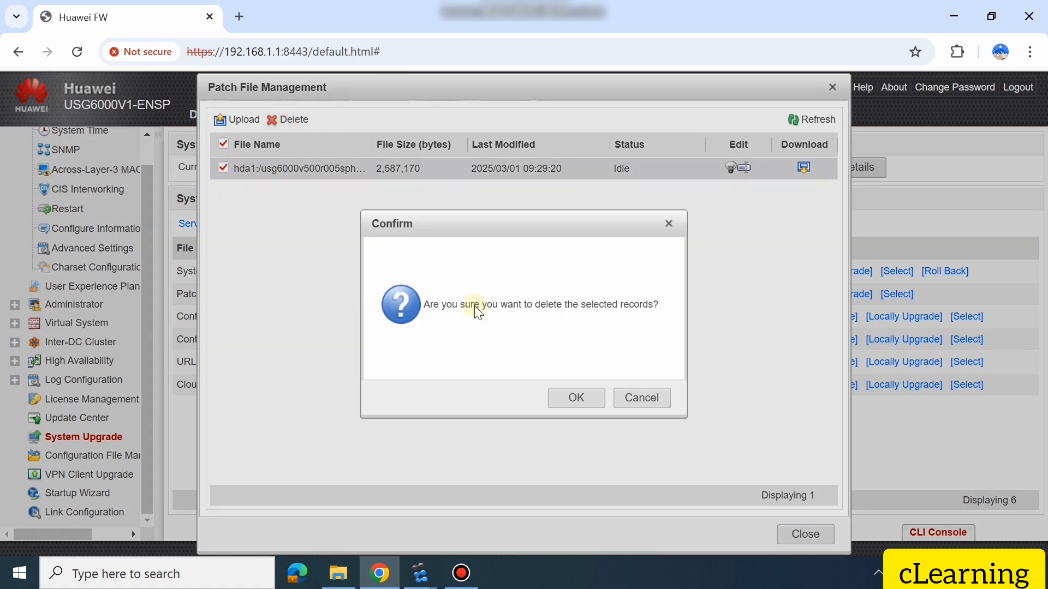
{"action": "left_click", "coordinate": [568, 401]}
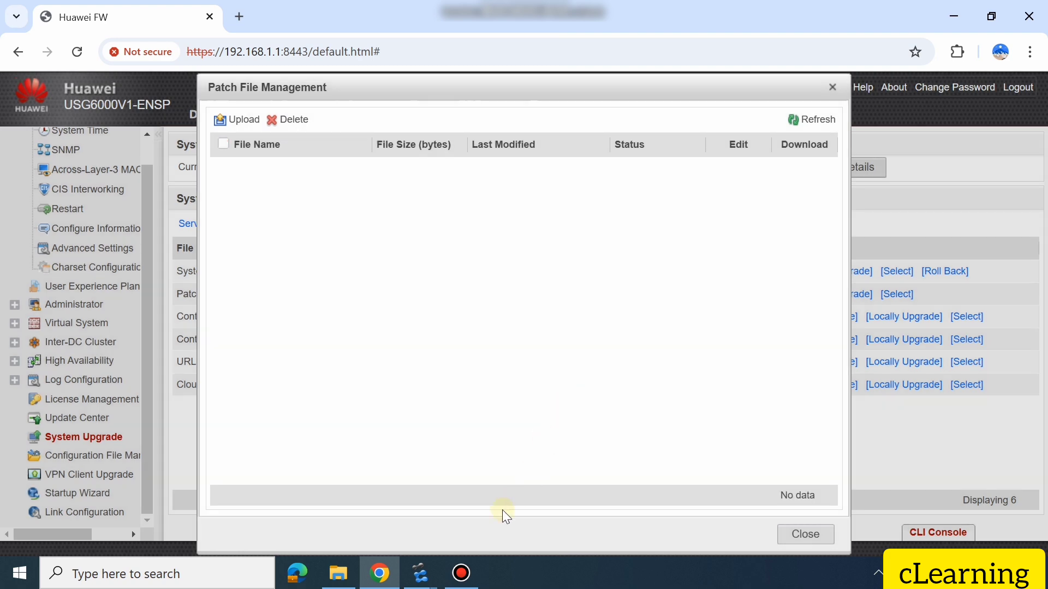
Step: Re-list FW1 storage with dir to confirm the sph011 patch file is gone
{"action": "mouse_move", "coordinate": [420, 573]}
{"action": "left_click", "coordinate": [486, 518]}
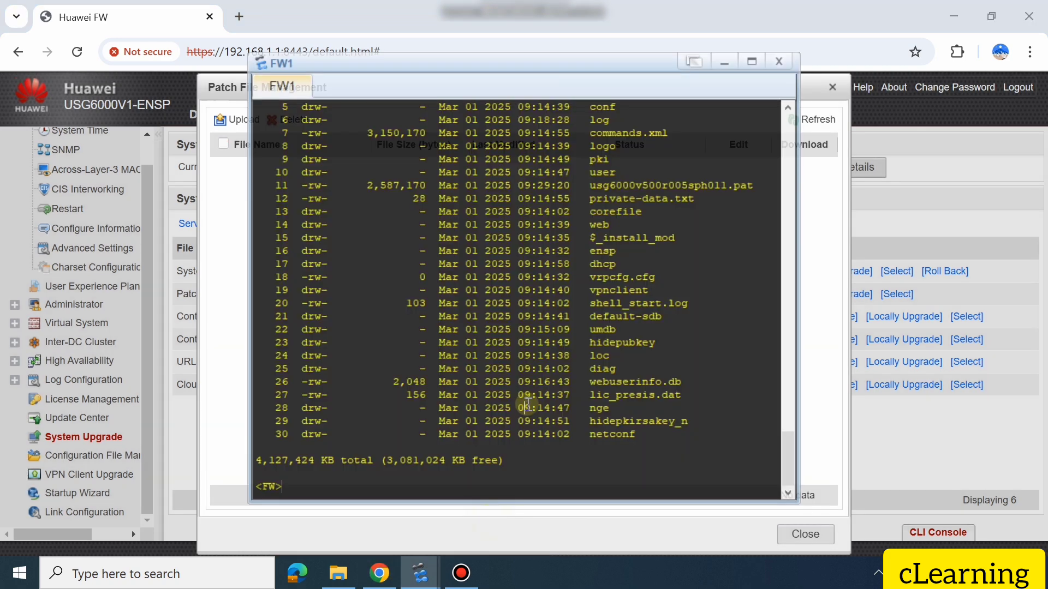
{"action": "left_click_drag", "start_coordinate": [589, 185], "coordinate": [744, 182]}
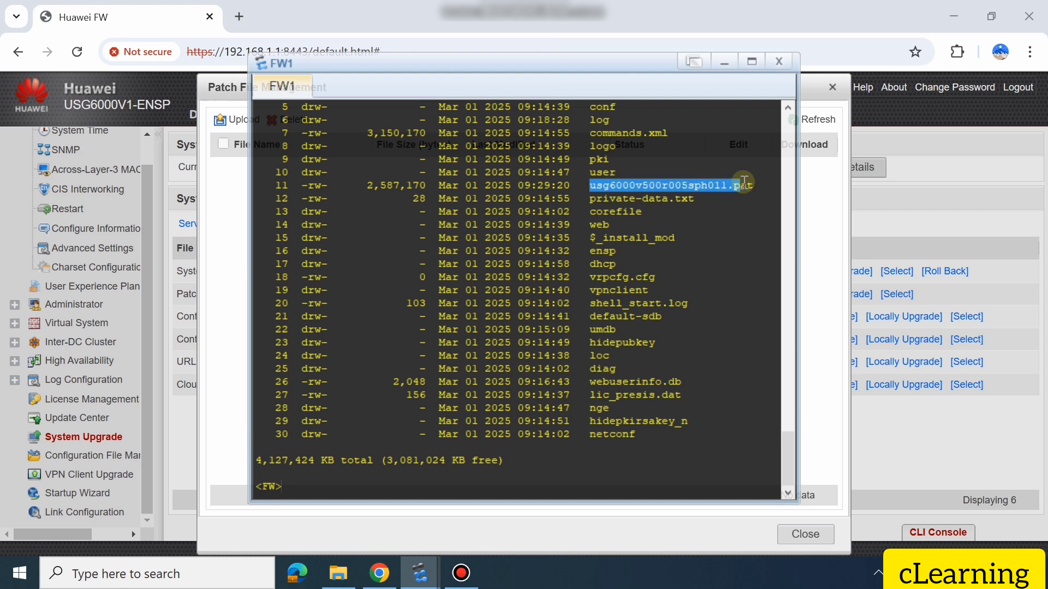
{"action": "left_click", "coordinate": [693, 240]}
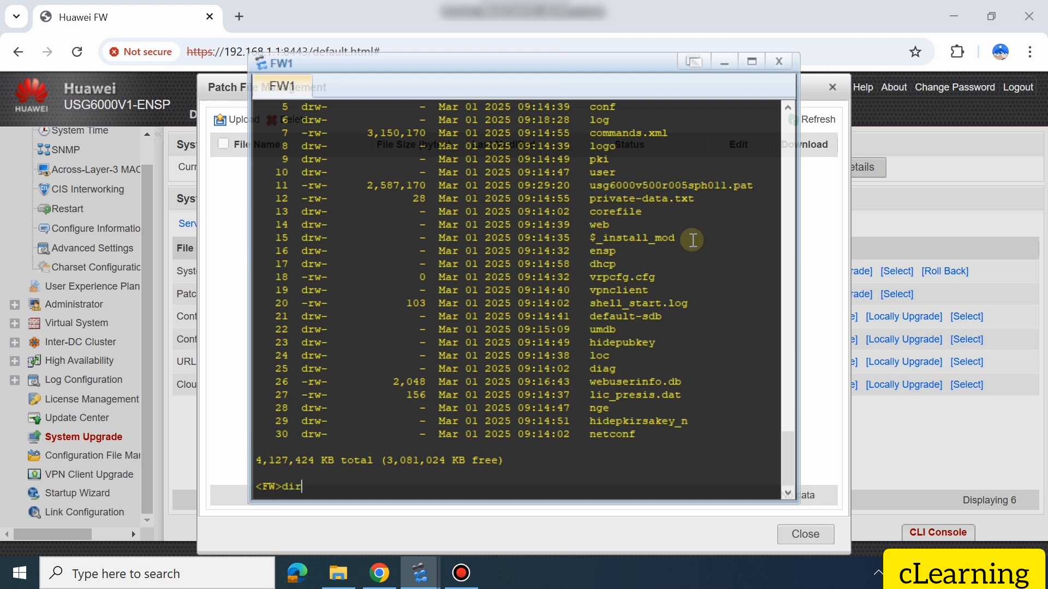
{"action": "type", "text": "dir"}
{"action": "key", "text": "Return"}
{"action": "key", "text": "space"}
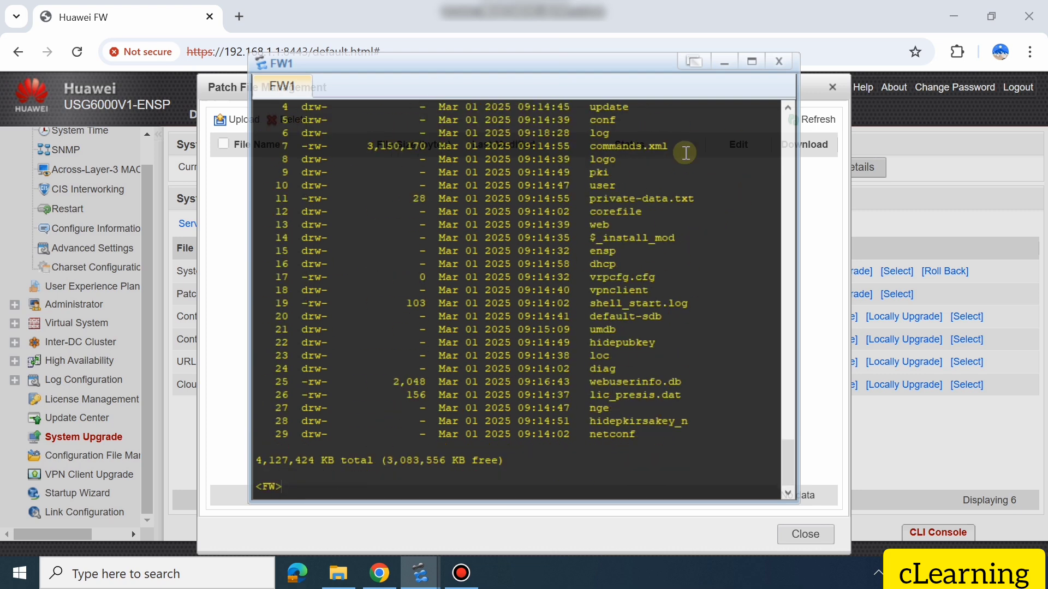
{"action": "left_click", "coordinate": [725, 64]}
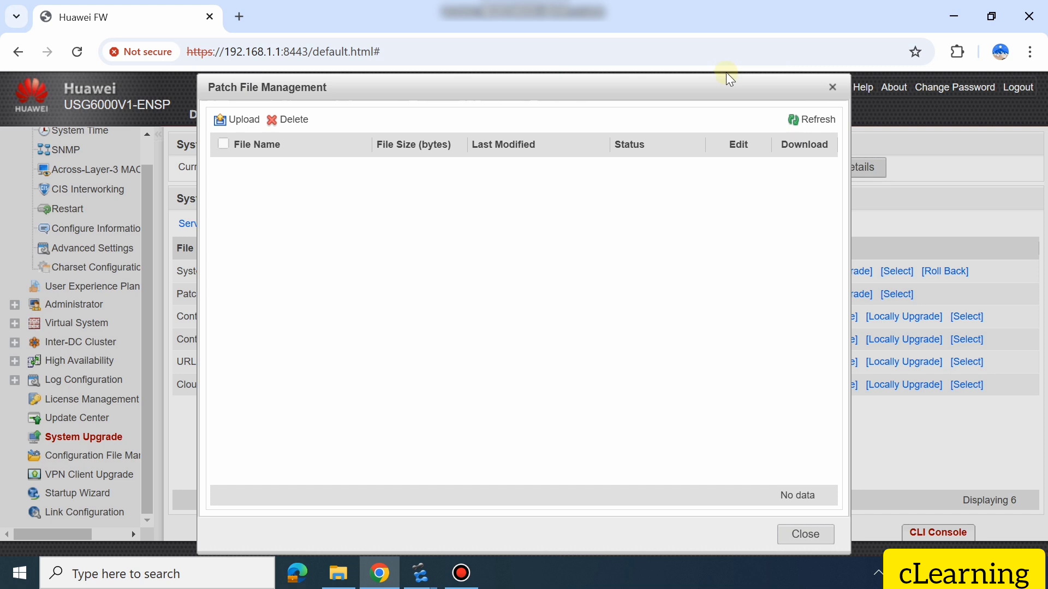
Step: Close the empty patch list and pick USG6000V500R005SPH011.pat for a one-click patch
{"action": "left_click", "coordinate": [832, 88]}
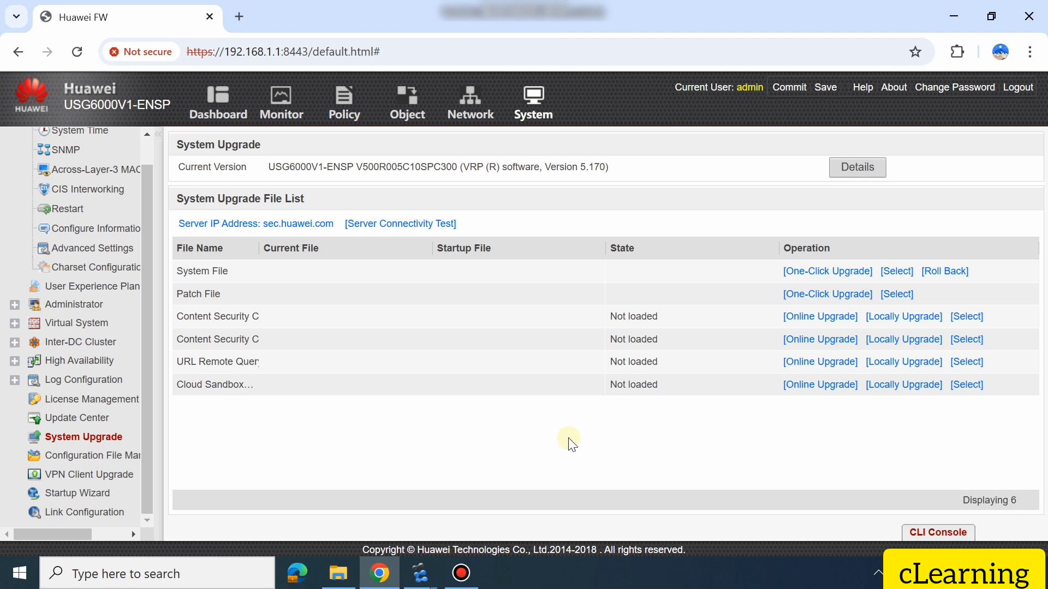
{"action": "left_click", "coordinate": [796, 294]}
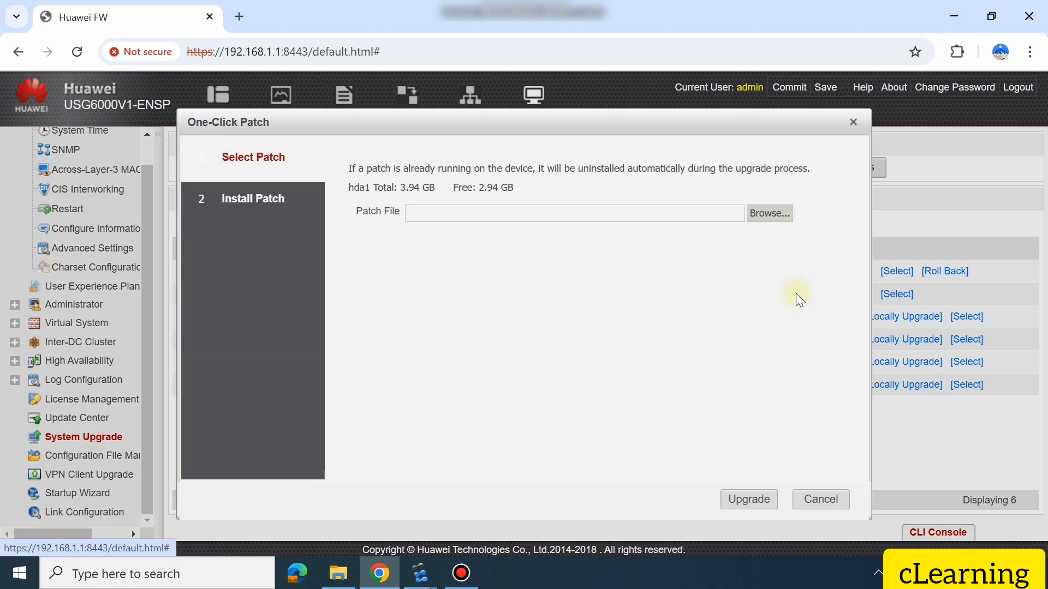
{"action": "left_click", "coordinate": [762, 213]}
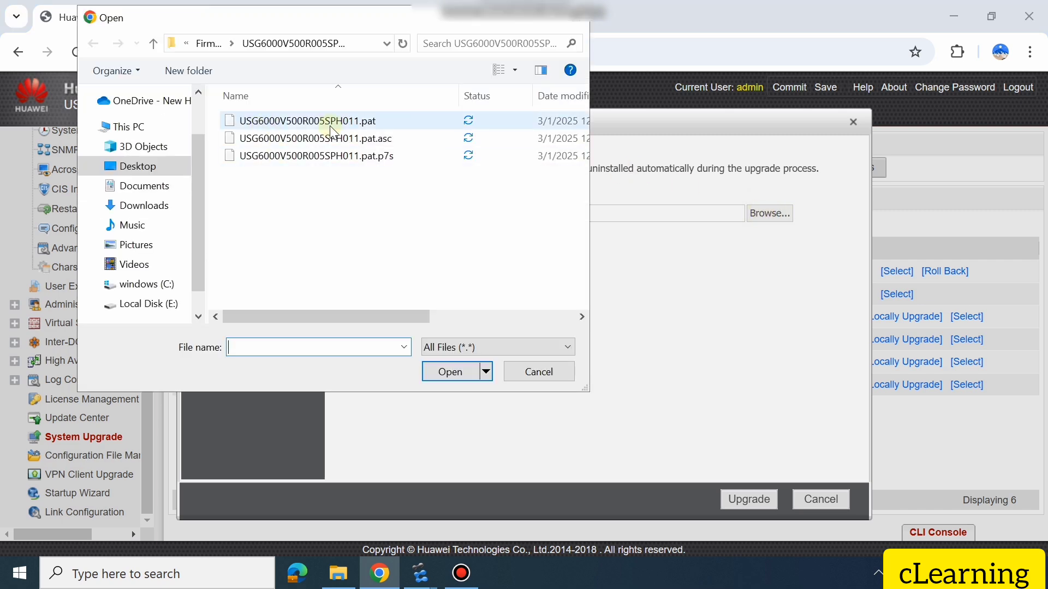
{"action": "left_click", "coordinate": [330, 121]}
Step: Load USG6000V500R005SPH011.pat into One-Click Patch and start the upgrade so it uploads
{"action": "left_click", "coordinate": [449, 372]}
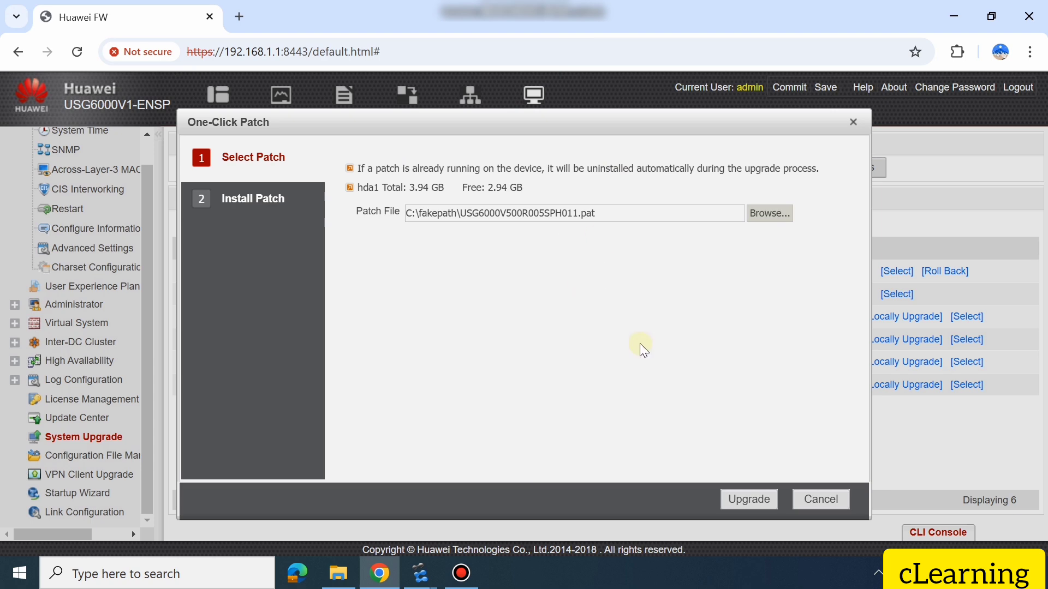
{"action": "left_click", "coordinate": [747, 498]}
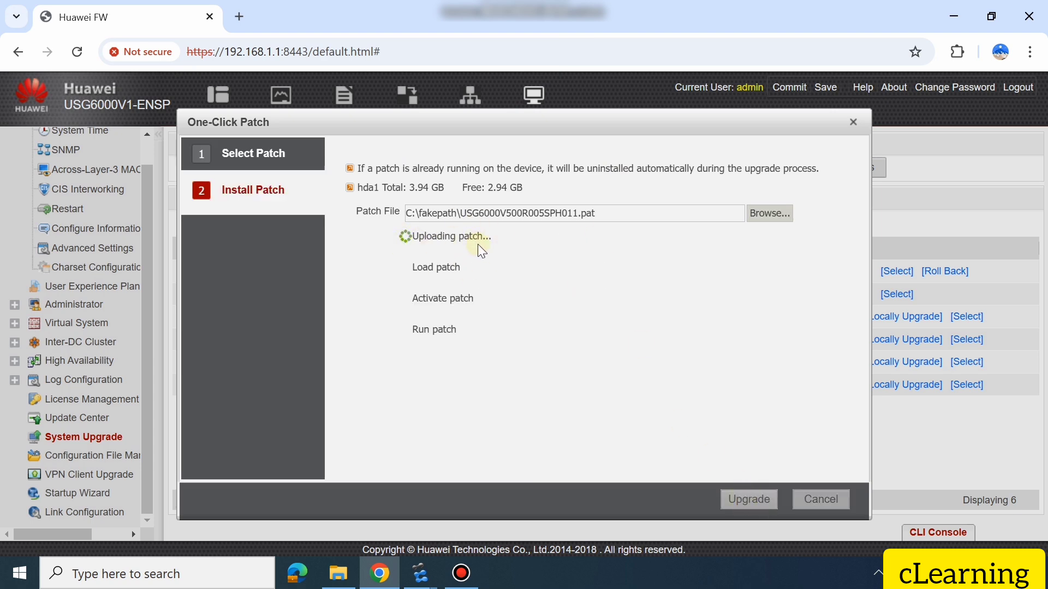
{"action": "left_click_drag", "start_coordinate": [414, 239], "coordinate": [487, 238]}
Step: Verify usg6000v500r005sph011.pat appears in the FW1 dir listing, then return to the browser
{"action": "left_click", "coordinate": [420, 573]}
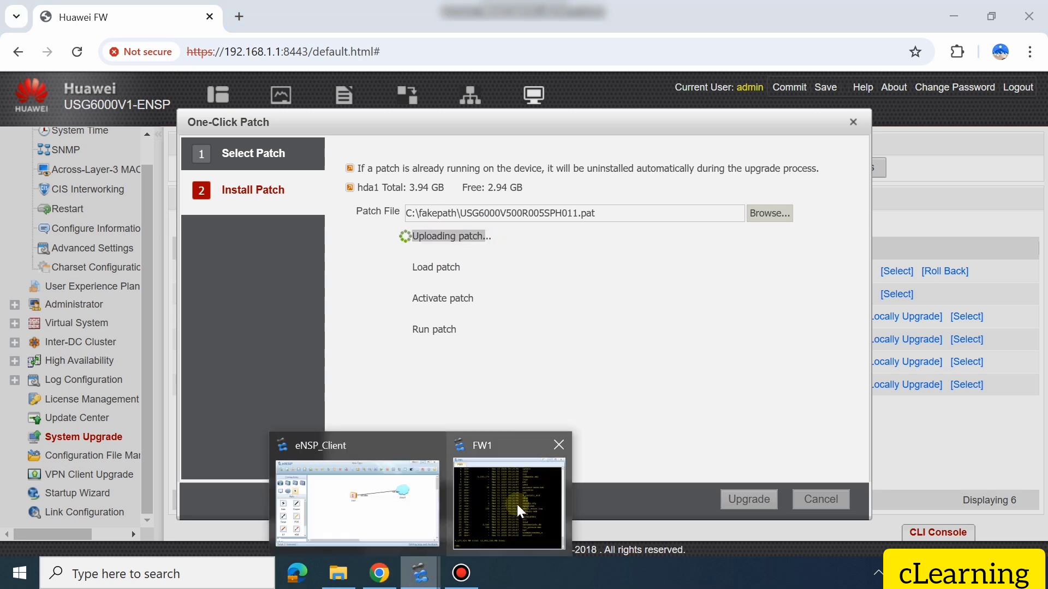
{"action": "left_click", "coordinate": [481, 489]}
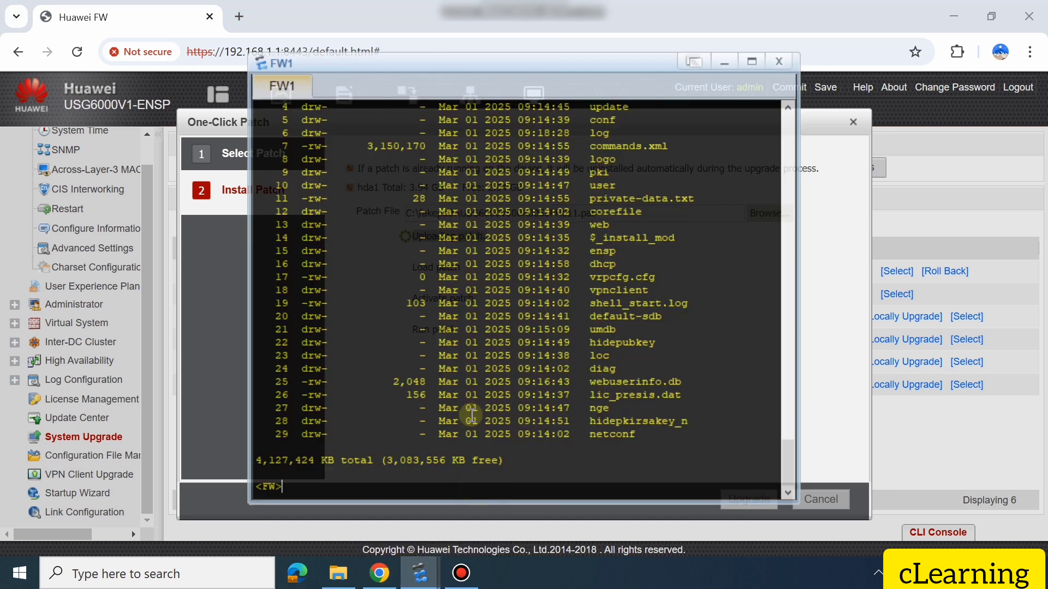
{"action": "key", "text": "Return"}
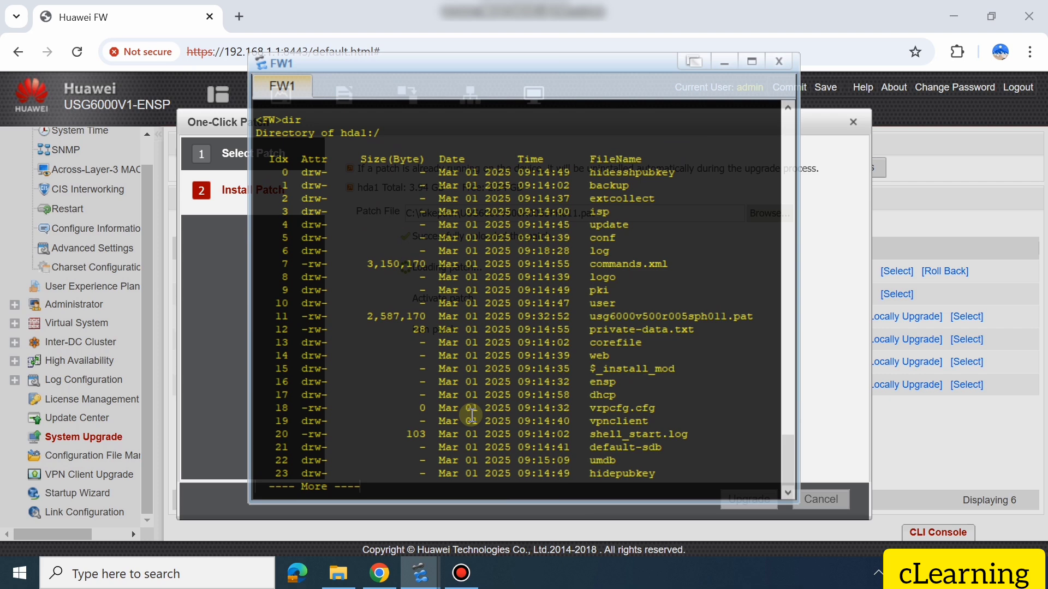
{"action": "left_click_drag", "start_coordinate": [590, 316], "coordinate": [760, 317]}
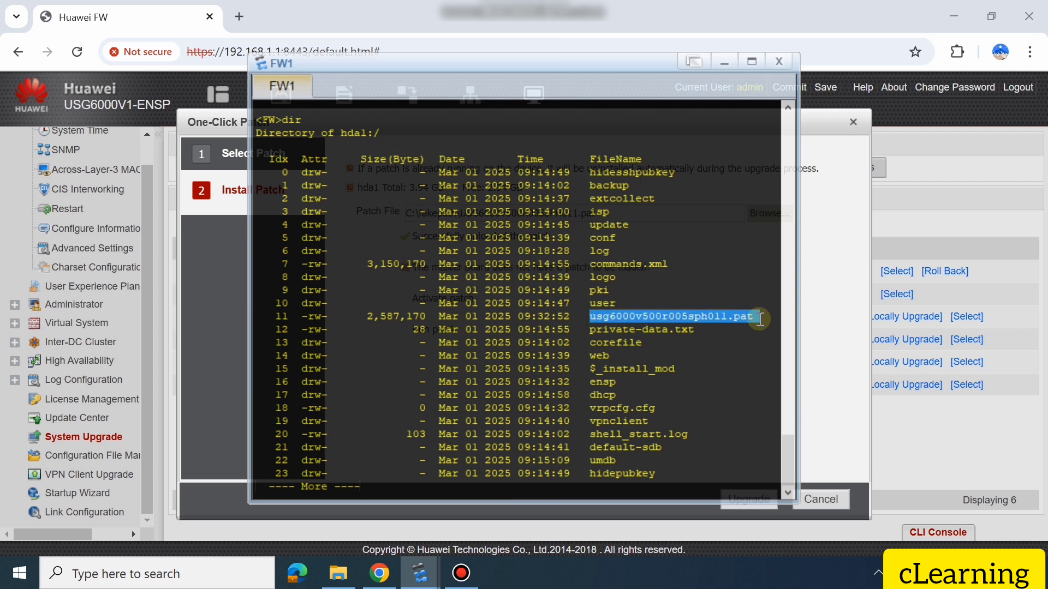
{"action": "left_click", "coordinate": [806, 304]}
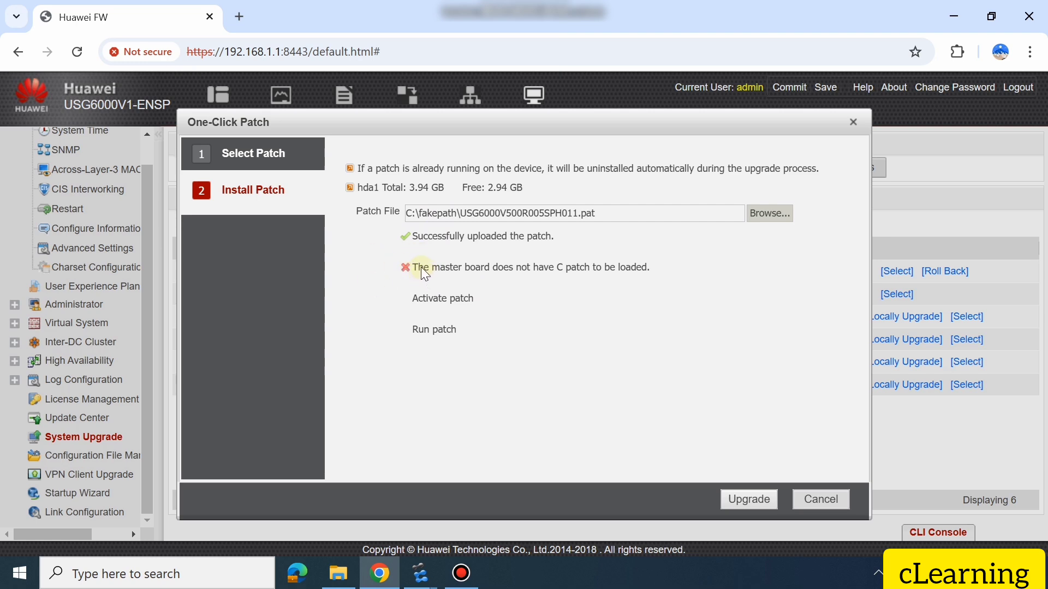
Step: Retry the patch upgrade, dismiss the 'file name already exists' notice, and cancel One-Click Patch
{"action": "left_click_drag", "start_coordinate": [424, 267], "coordinate": [642, 278]}
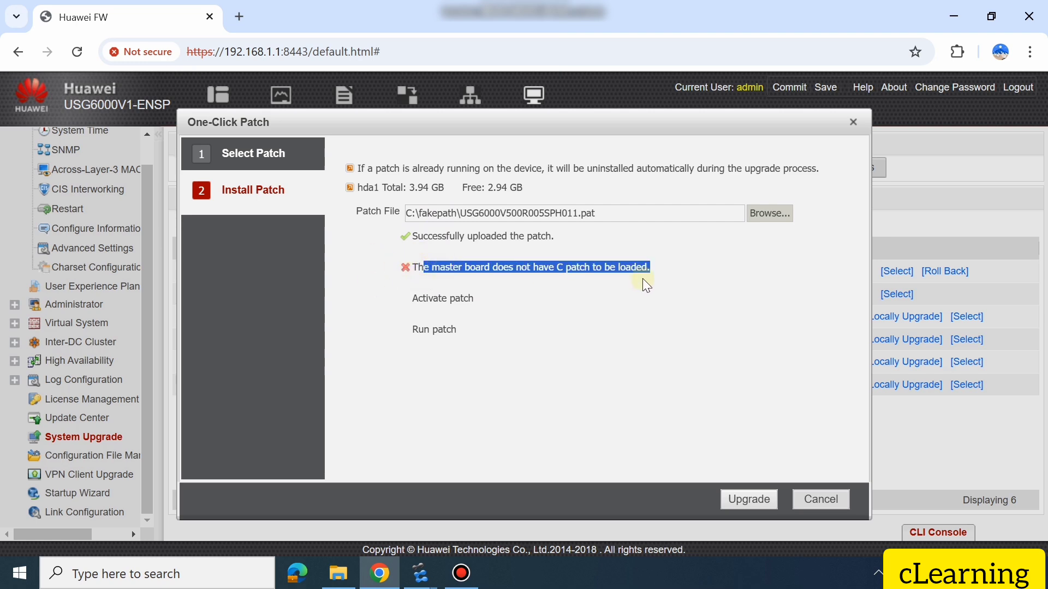
{"action": "left_click_drag", "start_coordinate": [401, 267], "coordinate": [656, 273]}
{"action": "left_click", "coordinate": [761, 492]}
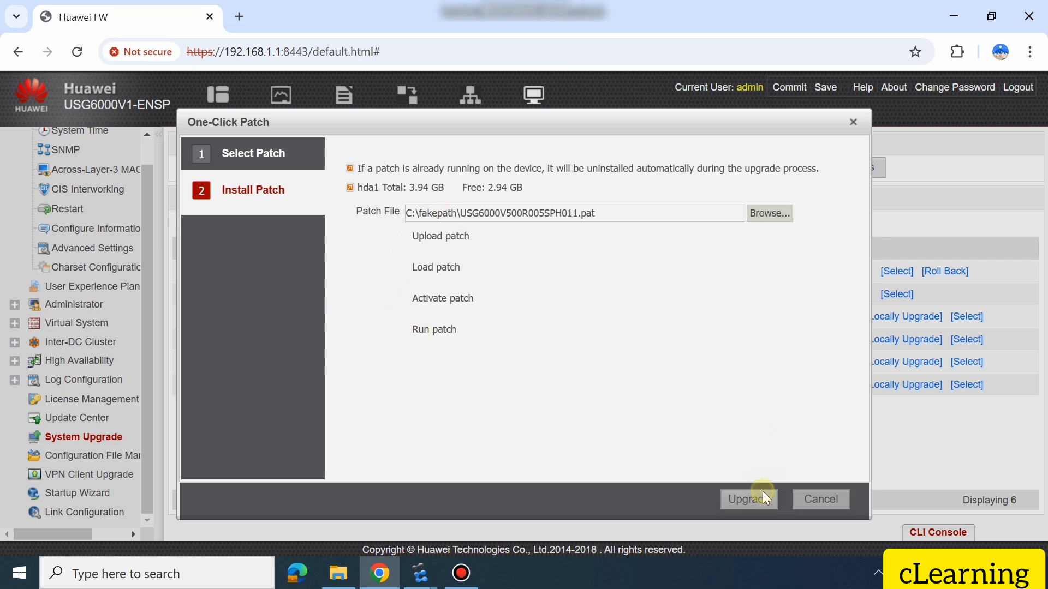
{"action": "left_click", "coordinate": [635, 397]}
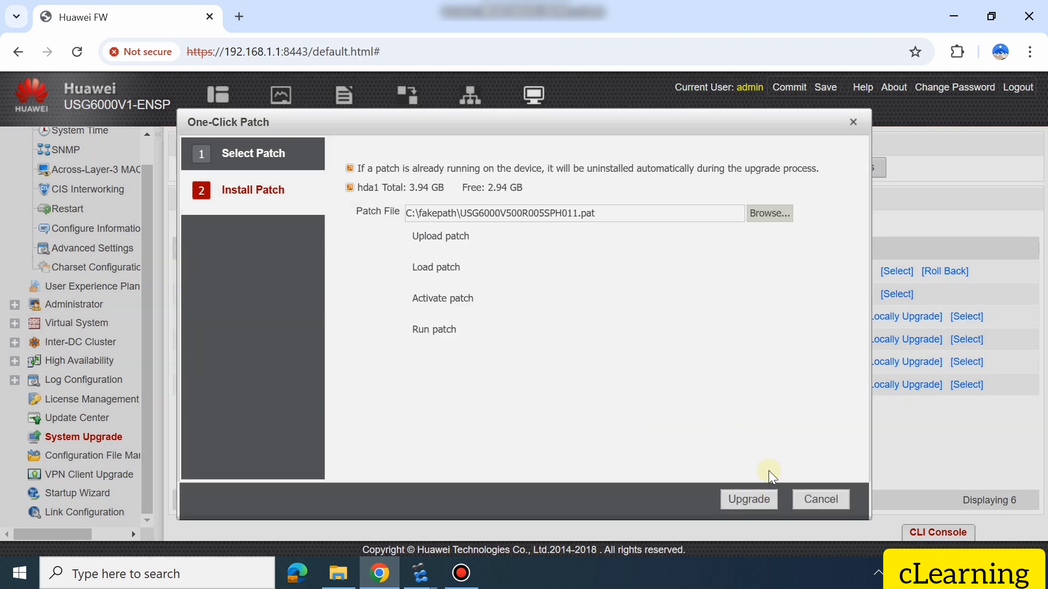
{"action": "left_click", "coordinate": [817, 496]}
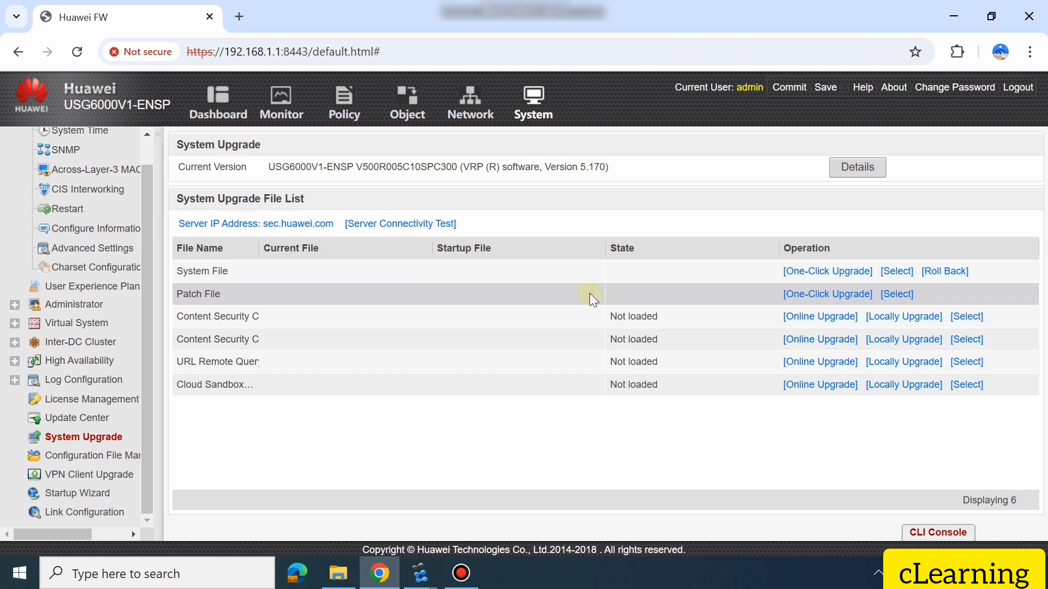
Step: Delete usg6000v500r005sph011.pat from the patch file list and close the emptied list
{"action": "left_click", "coordinate": [897, 294]}
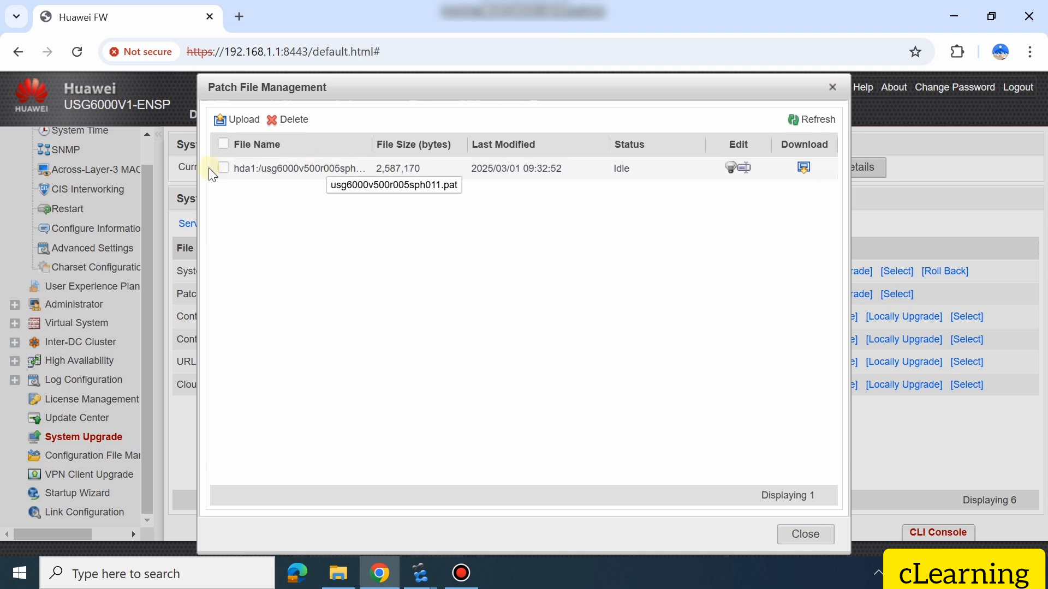
{"action": "left_click", "coordinate": [288, 122]}
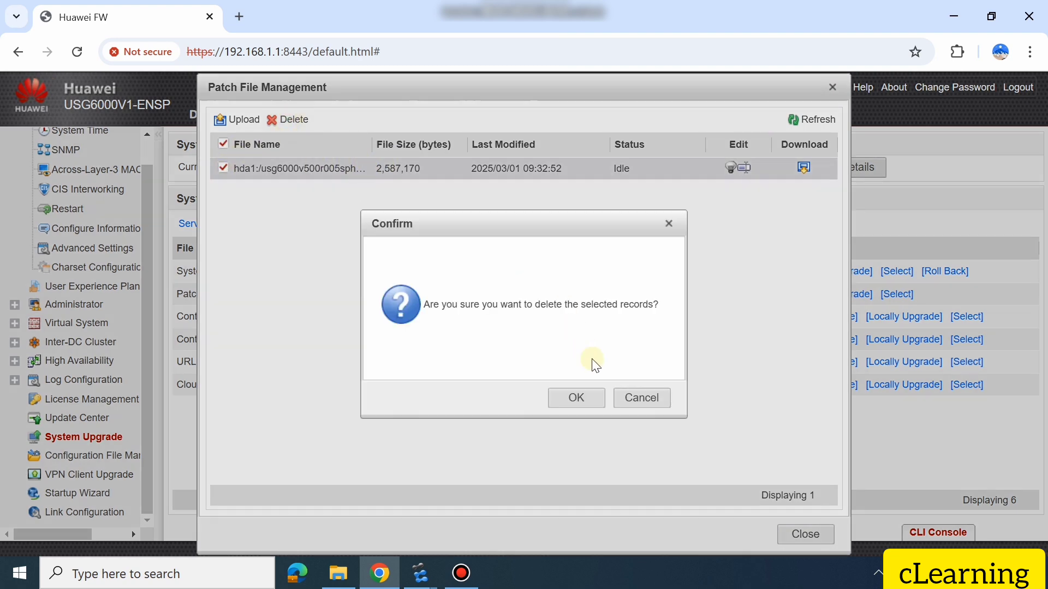
{"action": "left_click", "coordinate": [575, 396]}
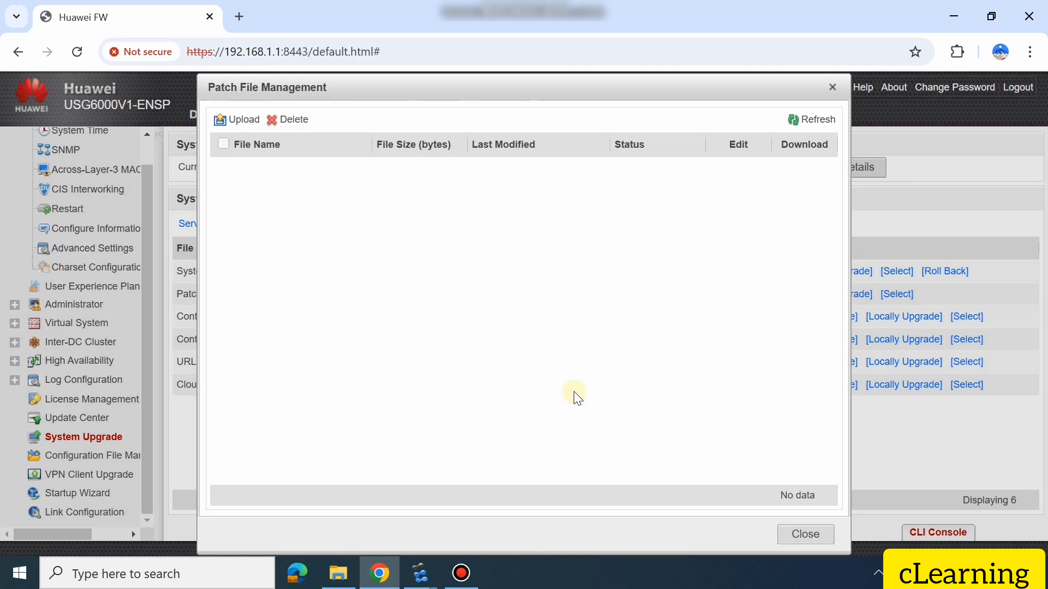
{"action": "left_click", "coordinate": [831, 87]}
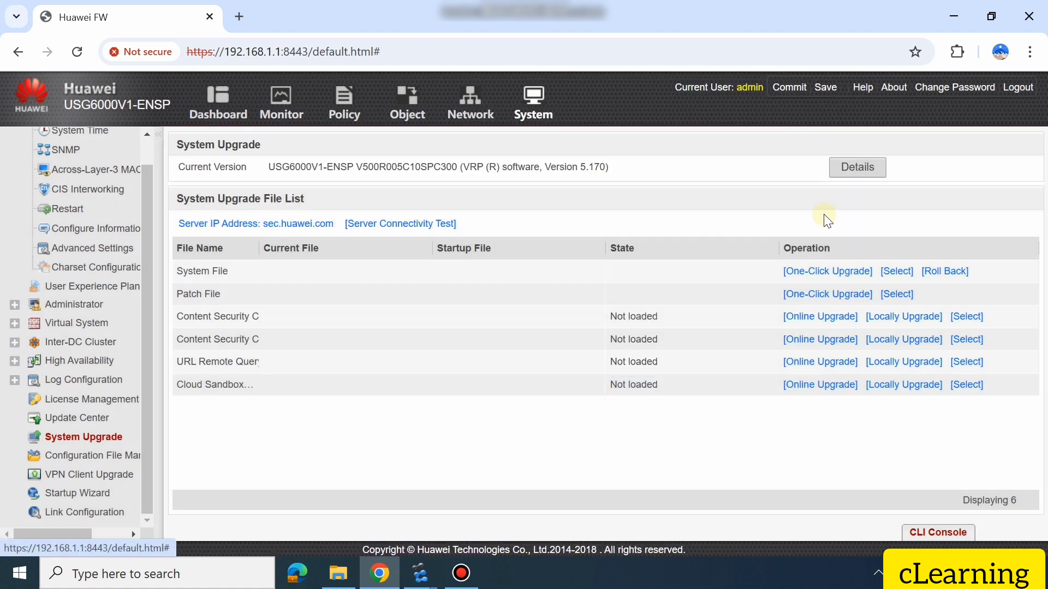
Step: Import USG6000V500R005C20SPC500(mini).bin from its (mini) folder in System Software Management
{"action": "left_click", "coordinate": [898, 271]}
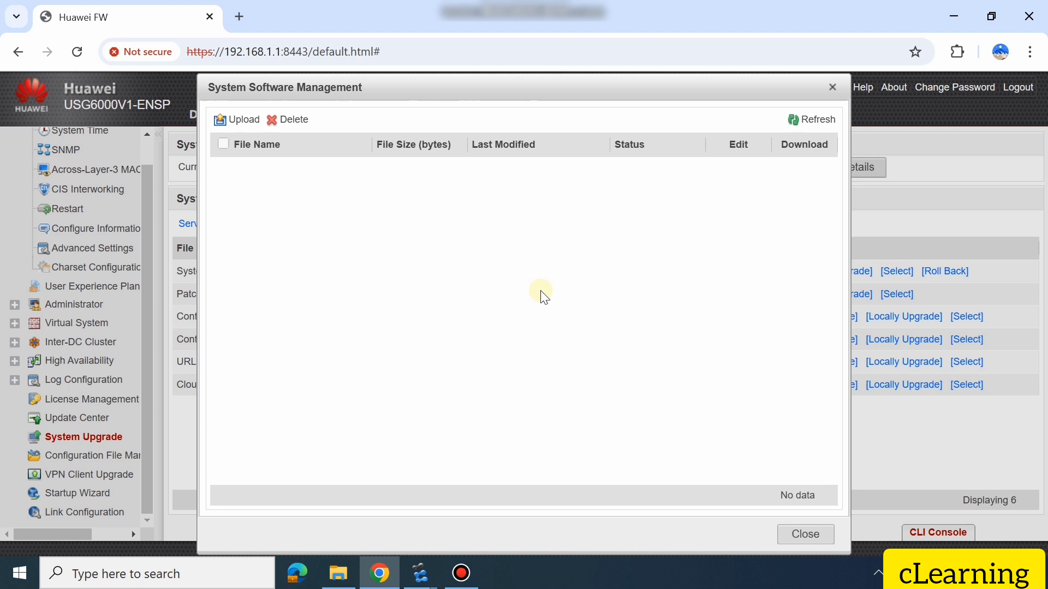
{"action": "left_click", "coordinate": [243, 120]}
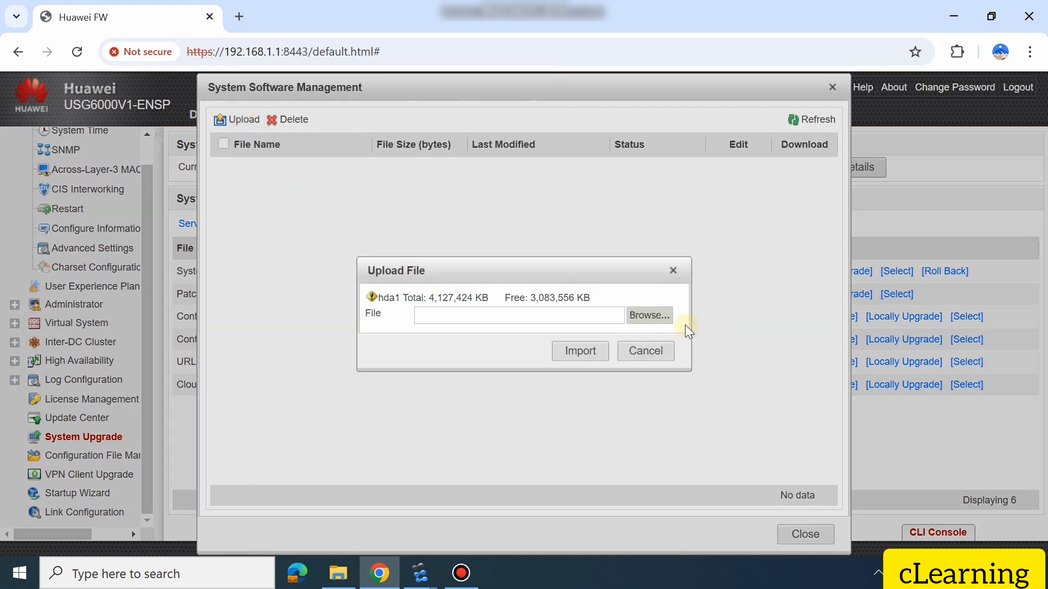
{"action": "left_click", "coordinate": [656, 314]}
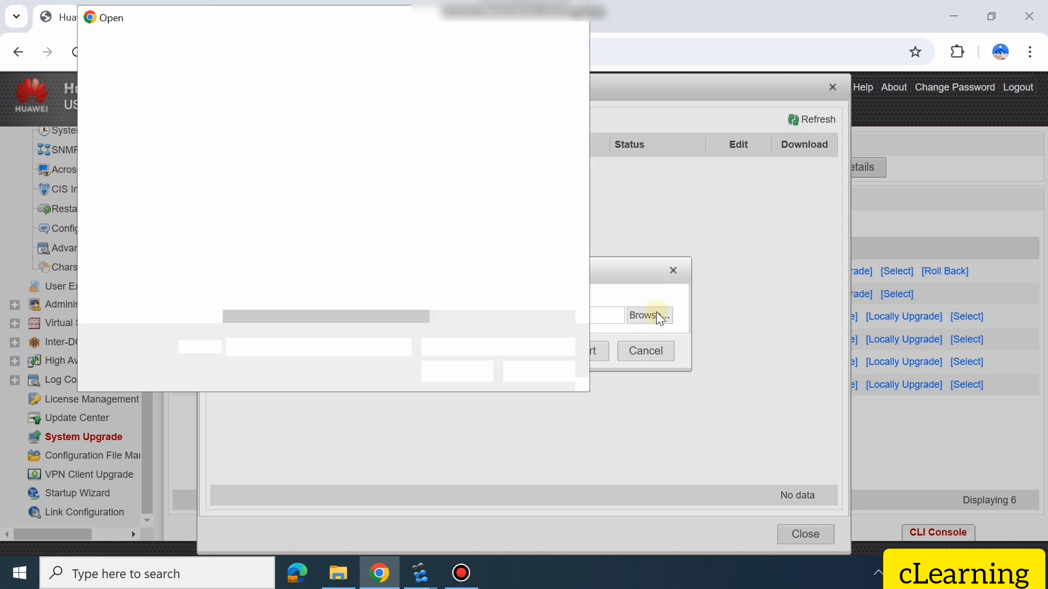
{"action": "left_click", "coordinate": [217, 44]}
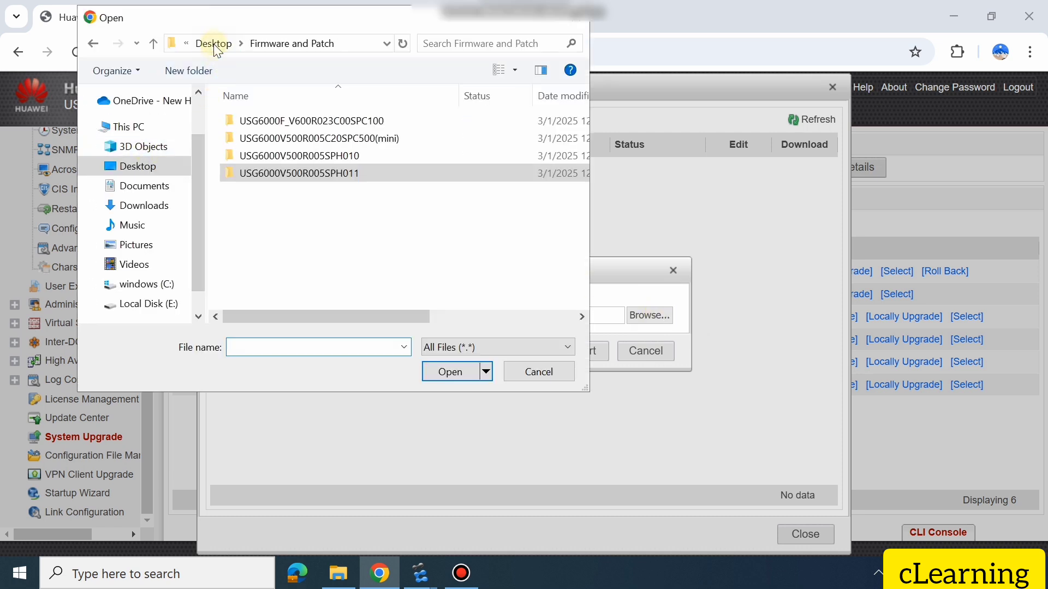
{"action": "left_click", "coordinate": [295, 139]}
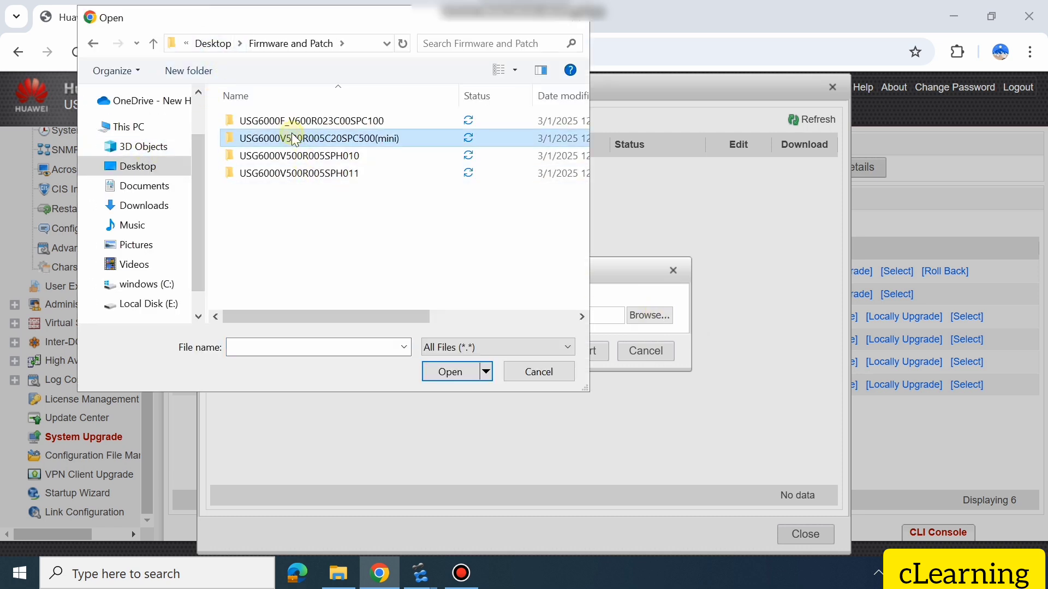
{"action": "double_click", "coordinate": [294, 139]}
{"action": "left_click", "coordinate": [330, 121]}
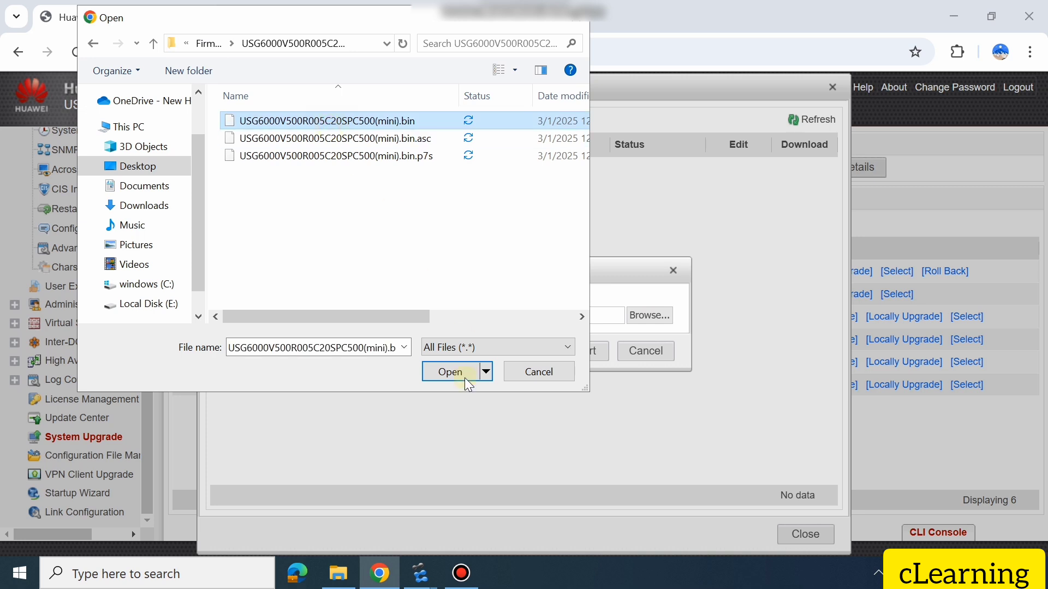
{"action": "left_click", "coordinate": [453, 371]}
{"action": "left_click", "coordinate": [600, 354]}
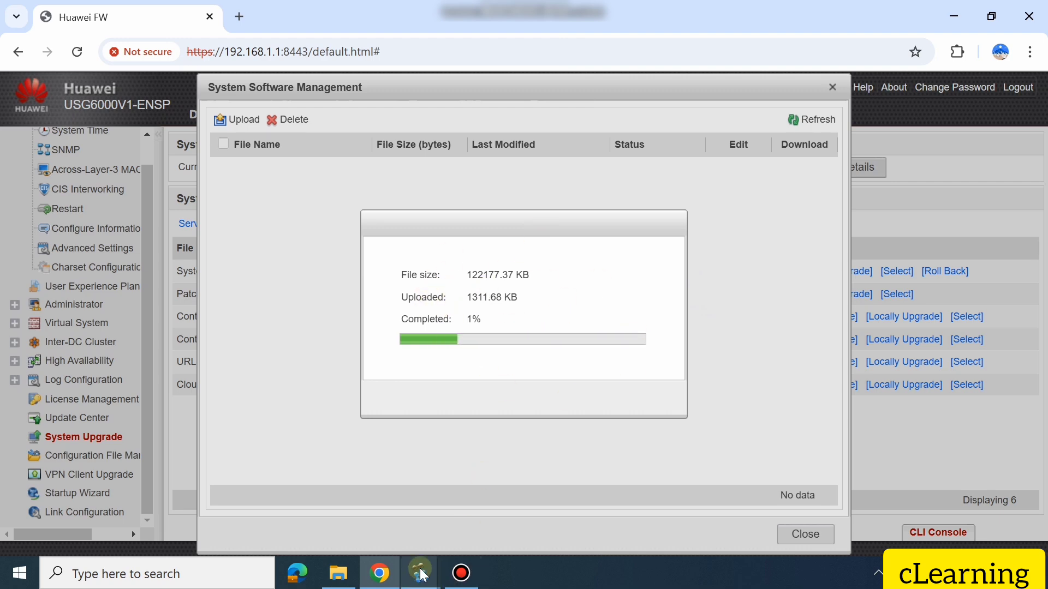
Step: List FW1 flash with dir and note the partial (mini).bin at 17,661,632 bytes
{"action": "mouse_move", "coordinate": [420, 573]}
{"action": "left_click", "coordinate": [473, 506]}
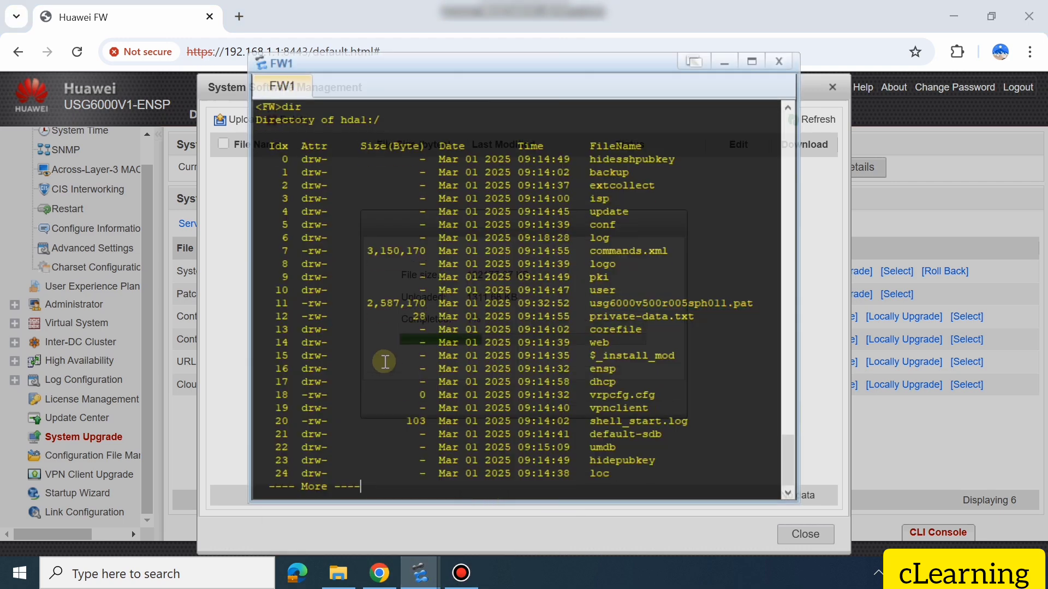
{"action": "key", "text": "space"}
{"action": "type", "text": "dir"}
{"action": "key", "text": "Return"}
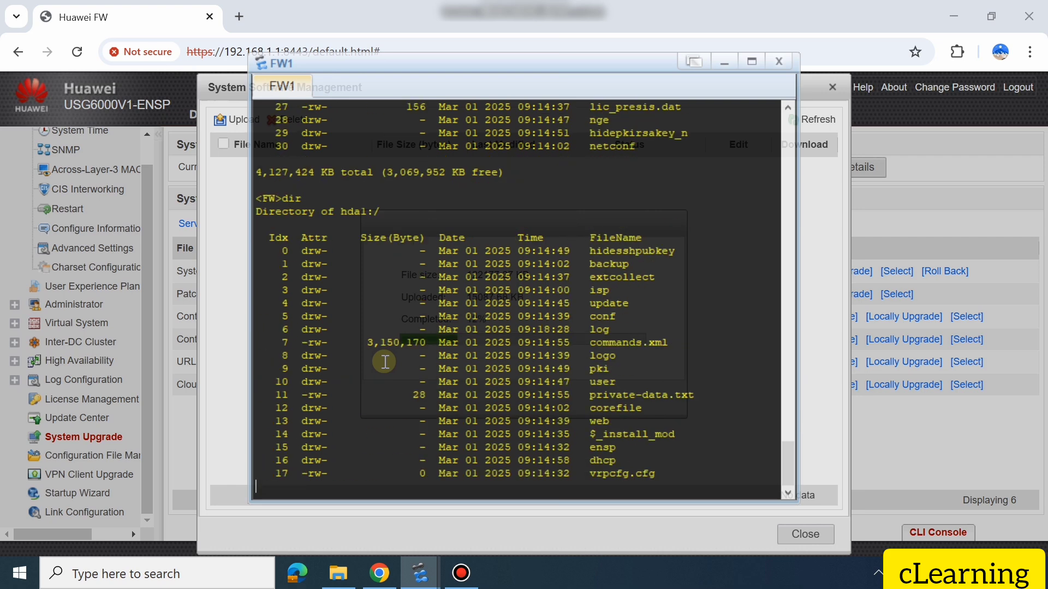
{"action": "key", "text": "space"}
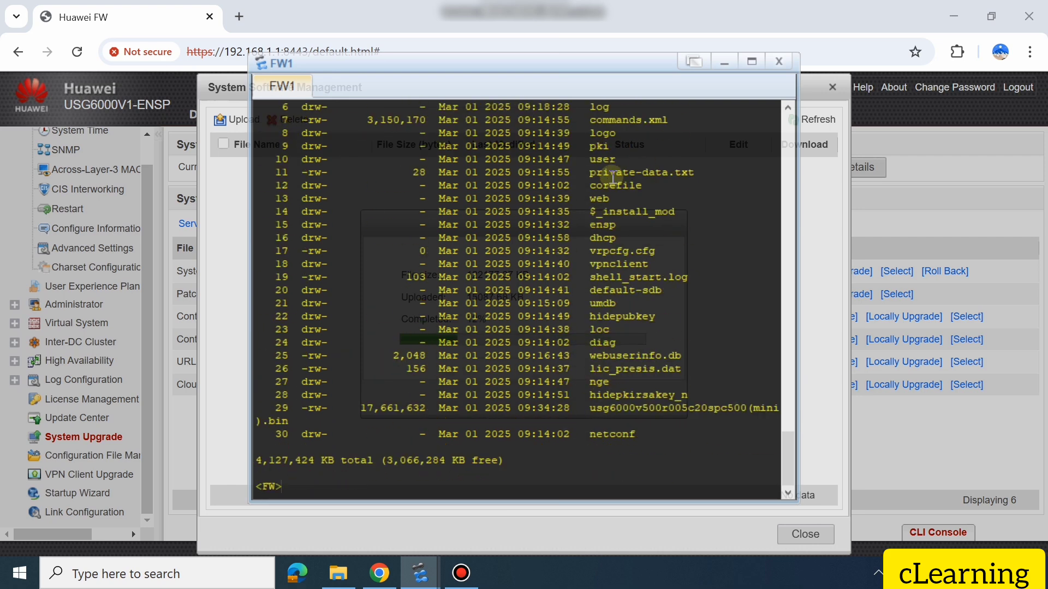
{"action": "scroll", "coordinate": [630, 232], "scroll_direction": "up", "scroll_amount": 1}
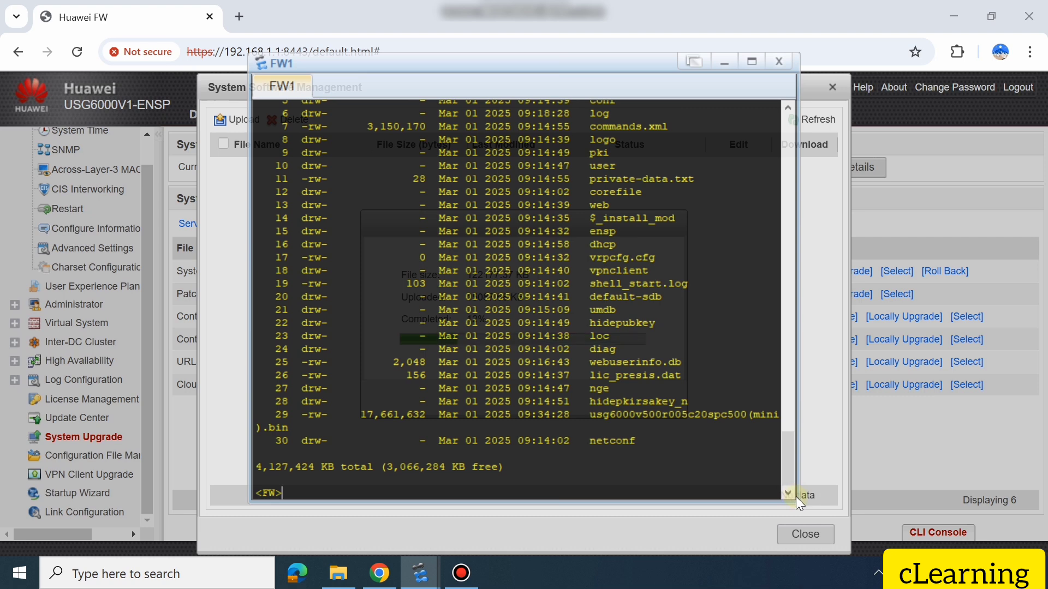
{"action": "left_click_drag", "start_coordinate": [795, 501], "coordinate": [880, 505]}
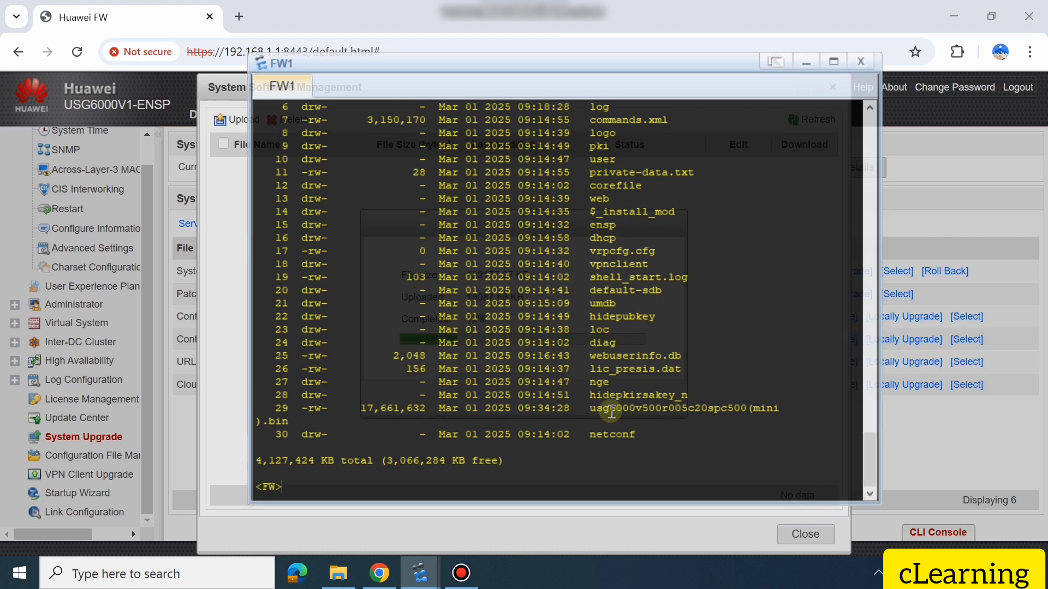
{"action": "left_click_drag", "start_coordinate": [590, 409], "coordinate": [807, 408]}
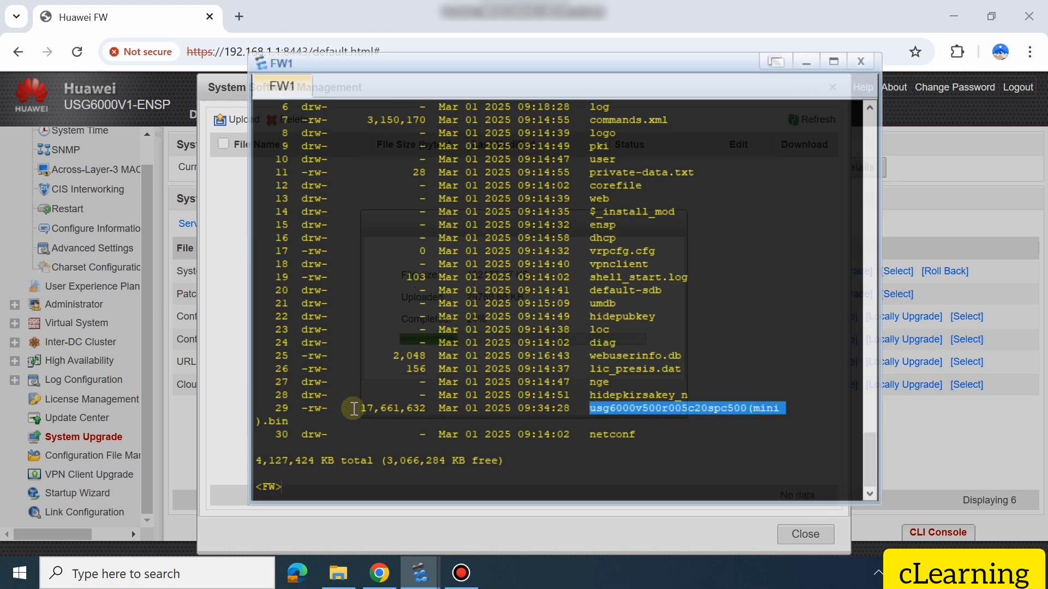
{"action": "left_click_drag", "start_coordinate": [351, 410], "coordinate": [386, 409]}
{"action": "left_click", "coordinate": [410, 410]}
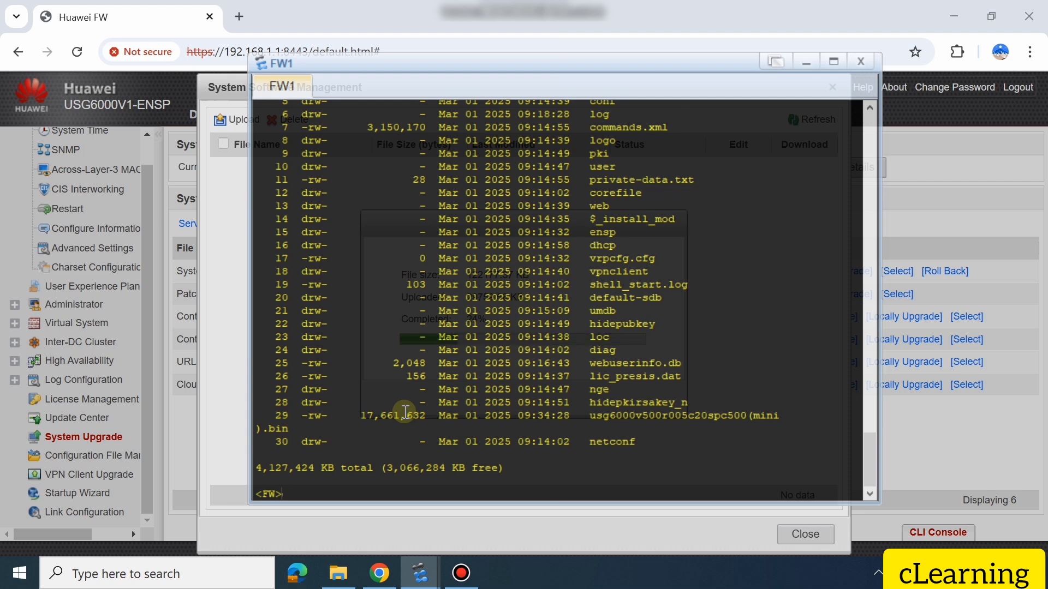
Step: Run dir again to see the .bin grow to 34,520,768 bytes, then return to the browser
{"action": "type", "text": "dir"}
{"action": "key", "text": "Return"}
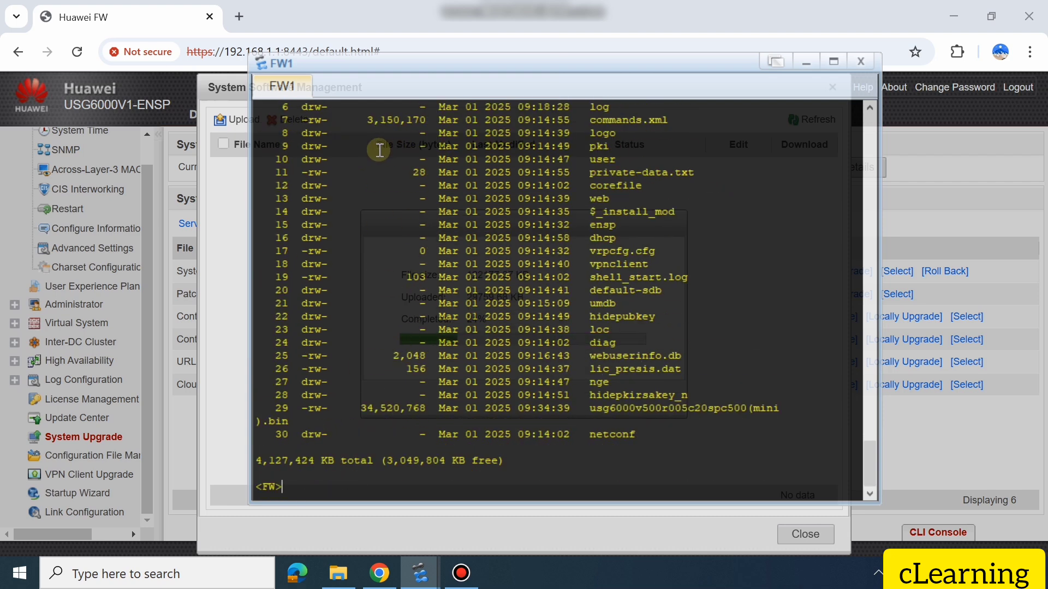
{"action": "scroll", "coordinate": [450, 306], "scroll_direction": "up", "scroll_amount": 8}
{"action": "scroll", "coordinate": [449, 305], "scroll_direction": "up", "scroll_amount": 1}
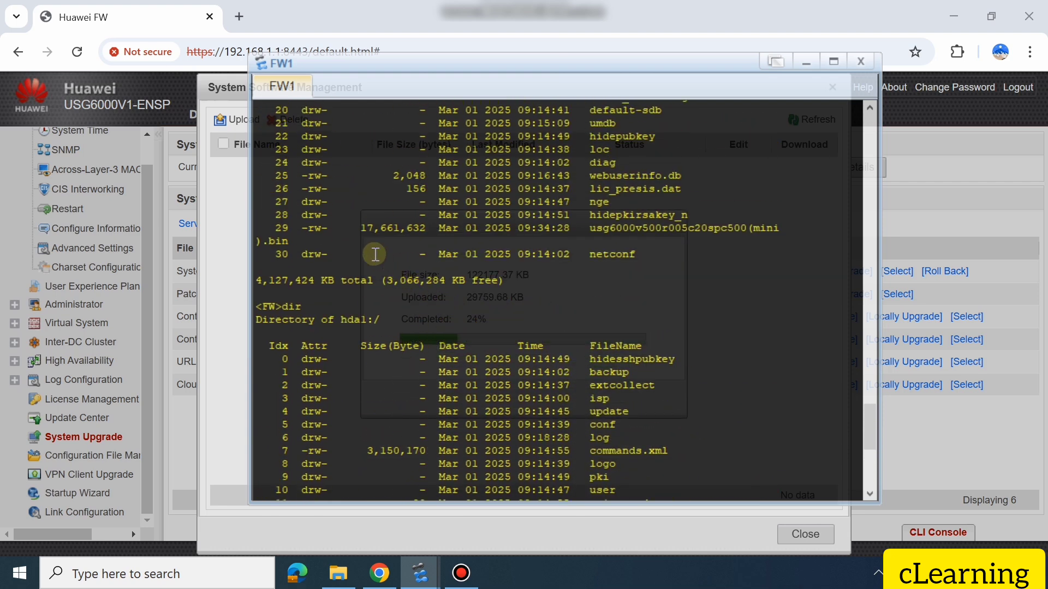
{"action": "left_click_drag", "start_coordinate": [348, 227], "coordinate": [413, 227]}
{"action": "scroll", "coordinate": [416, 280], "scroll_direction": "down", "scroll_amount": 4}
{"action": "scroll", "coordinate": [416, 280], "scroll_direction": "down", "scroll_amount": 4}
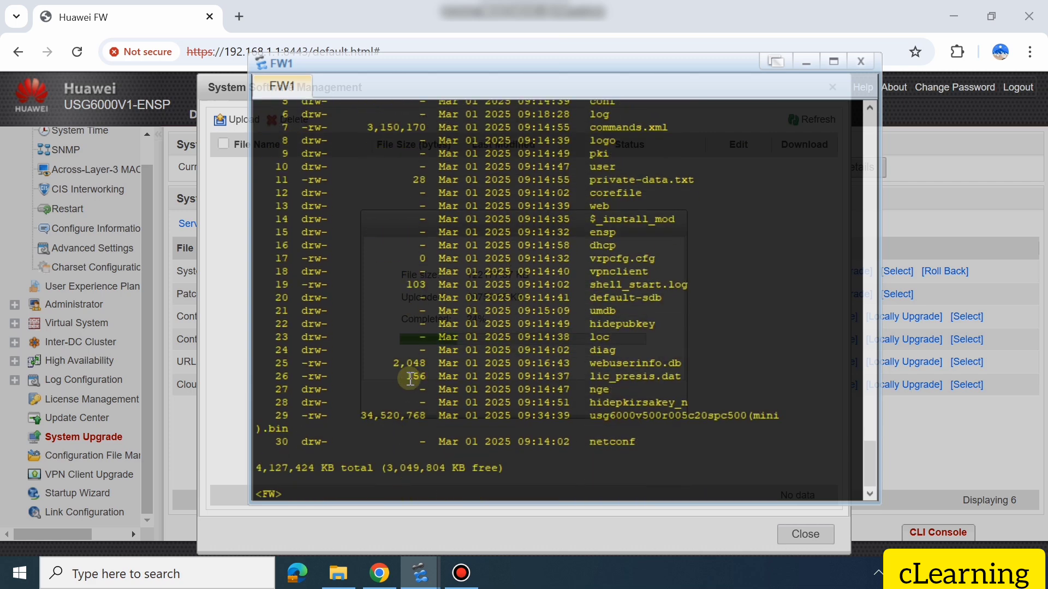
{"action": "left_click_drag", "start_coordinate": [430, 415], "coordinate": [361, 414]}
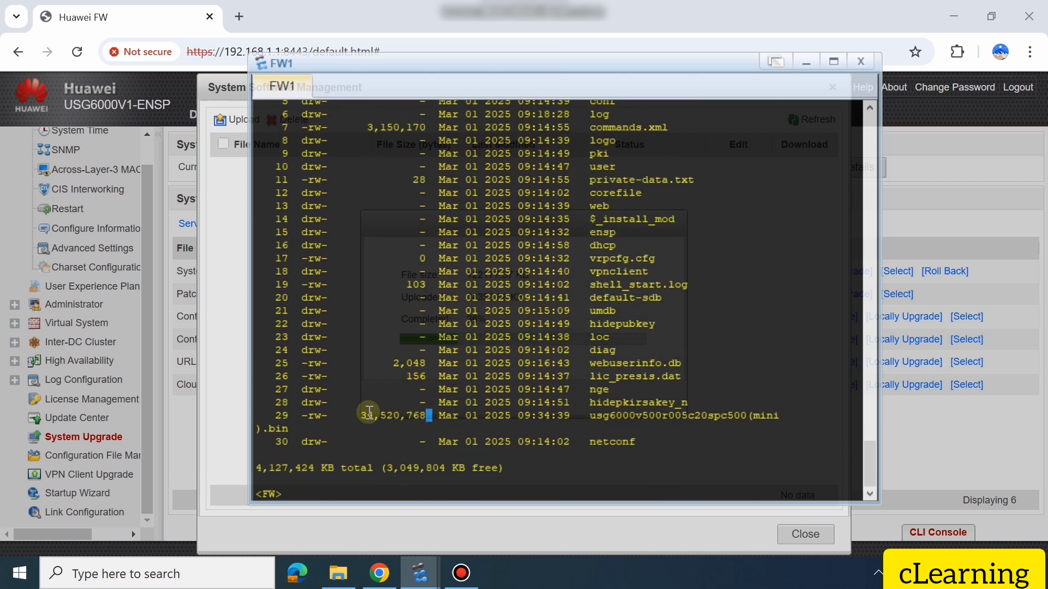
{"action": "left_click", "coordinate": [421, 403]}
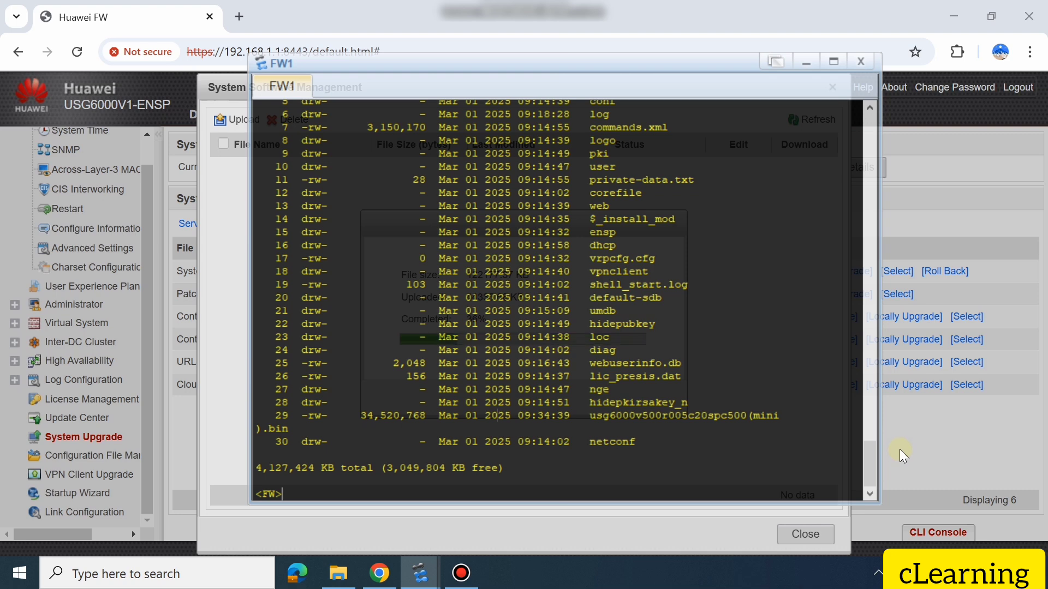
{"action": "left_click", "coordinate": [218, 356]}
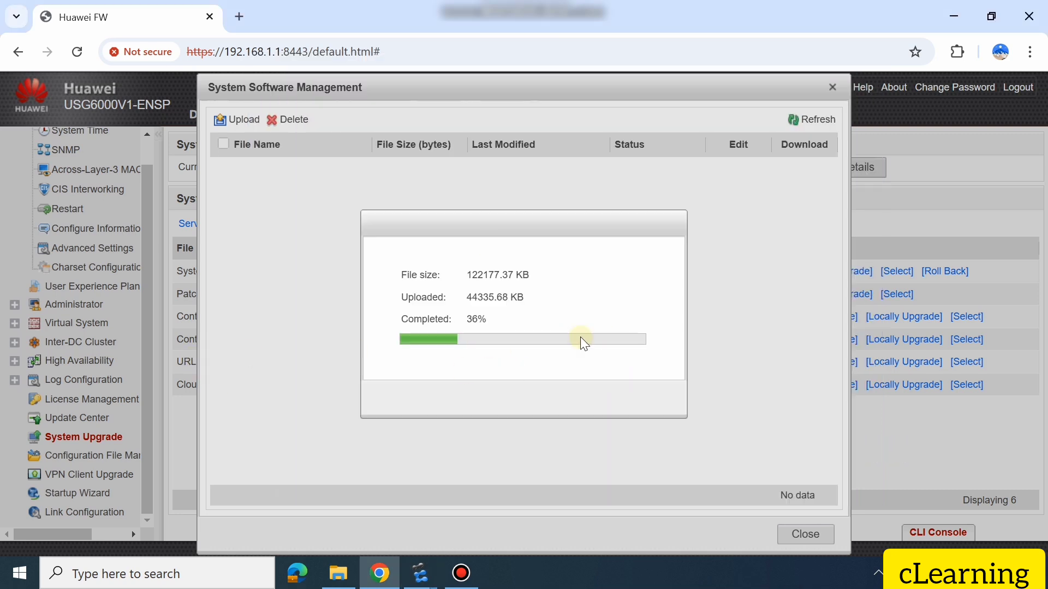
Step: Track the .bin upload progress from 36% to 85% until it completes
{"action": "double_click", "coordinate": [471, 320]}
{"action": "left_click_drag", "start_coordinate": [493, 319], "coordinate": [490, 317]}
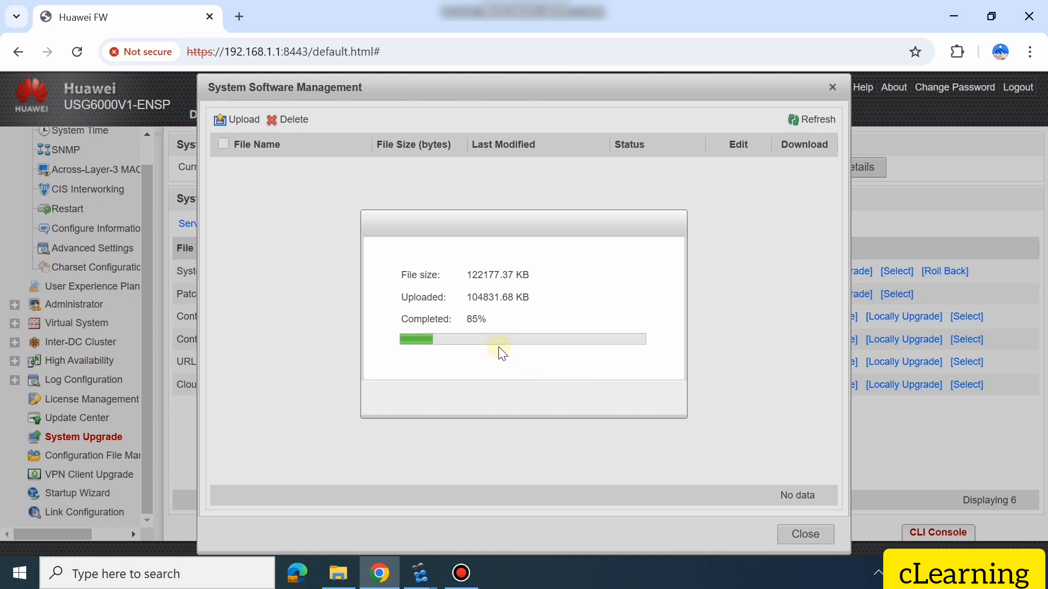
{"action": "left_click_drag", "start_coordinate": [466, 317], "coordinate": [495, 318]}
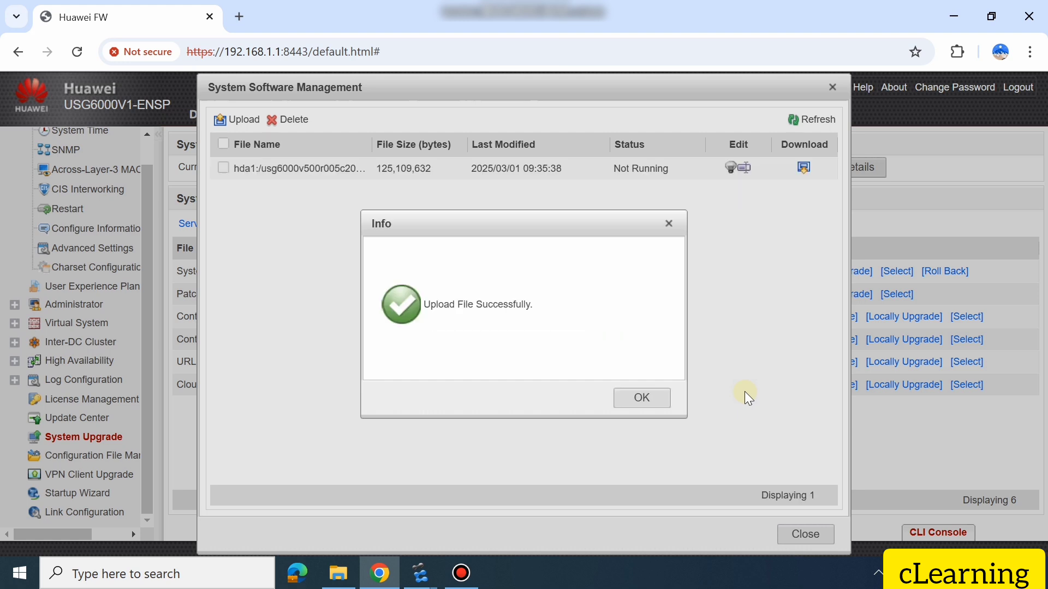
Step: Dismiss the upload success message and choose the .cc package from USG6000F_V600R023C00SPC100
{"action": "left_click", "coordinate": [652, 402]}
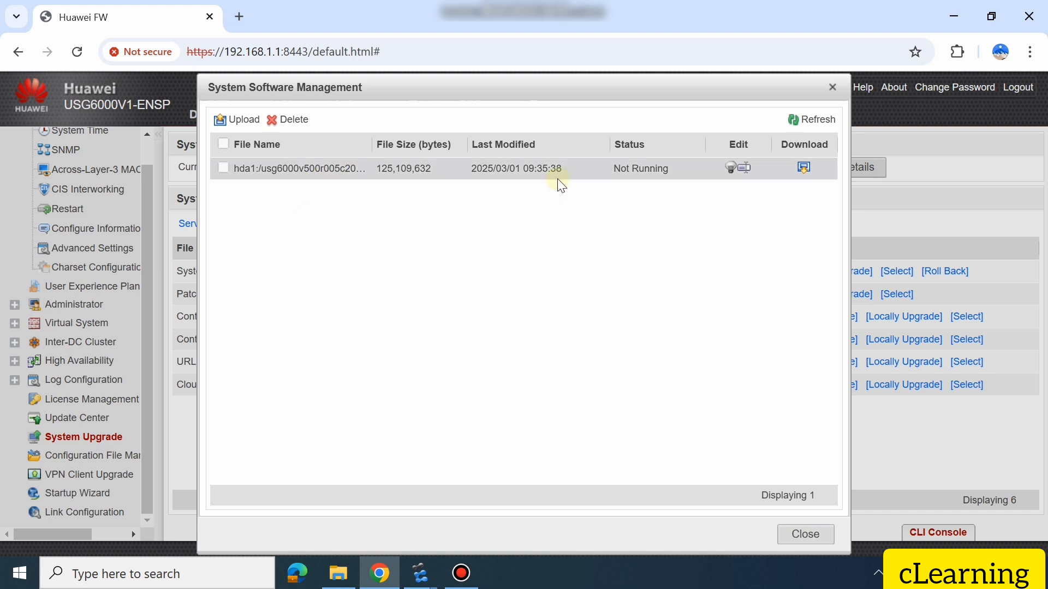
{"action": "left_click_drag", "start_coordinate": [615, 169], "coordinate": [687, 169]}
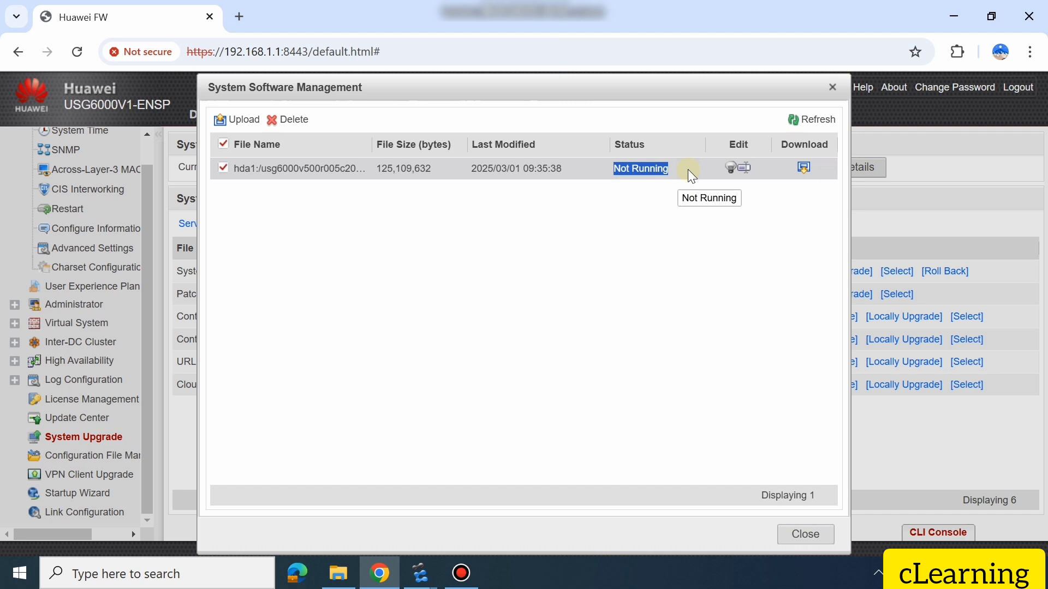
{"action": "left_click", "coordinate": [235, 119]}
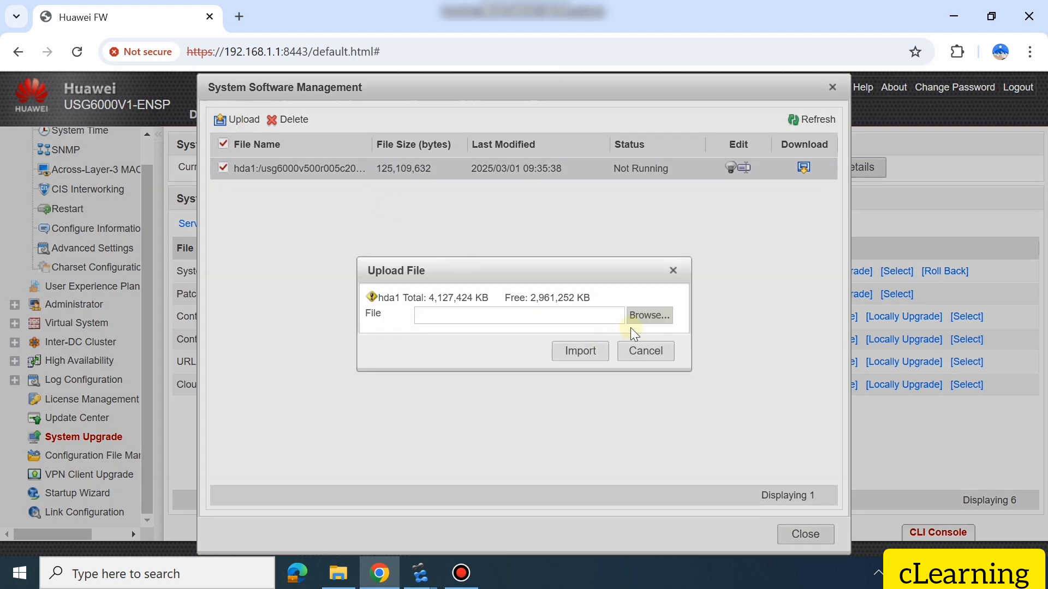
{"action": "left_click", "coordinate": [636, 316]}
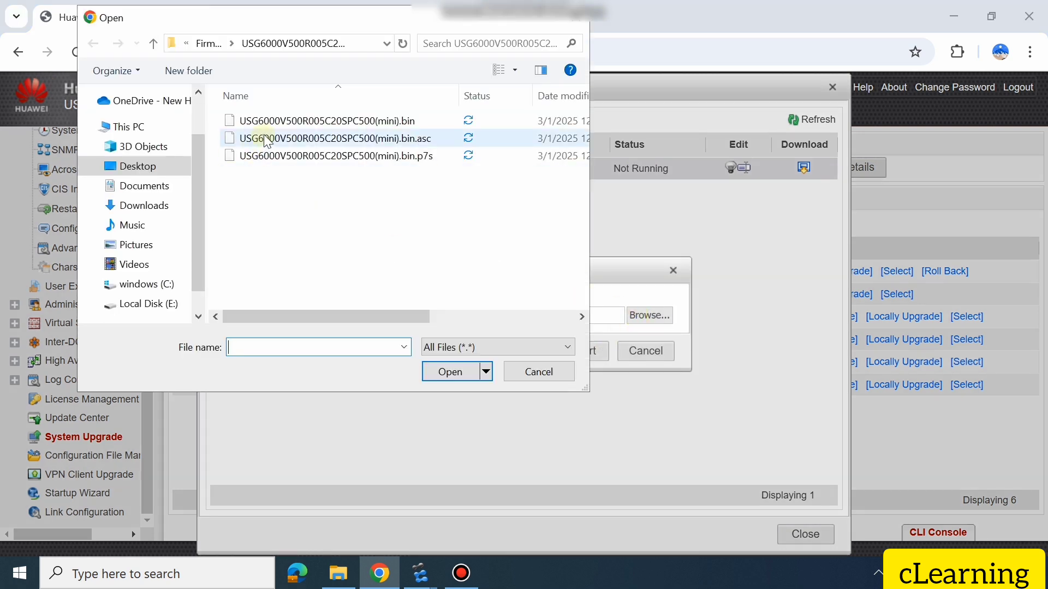
{"action": "left_click", "coordinate": [210, 43]}
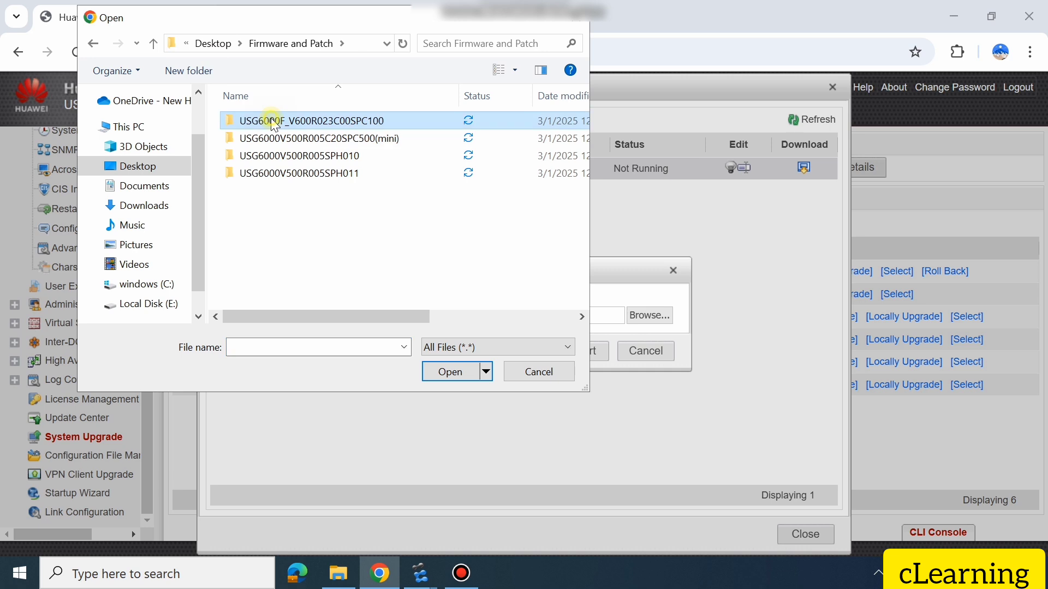
{"action": "double_click", "coordinate": [274, 120]}
{"action": "left_click", "coordinate": [272, 121]}
{"action": "left_click", "coordinate": [450, 372]}
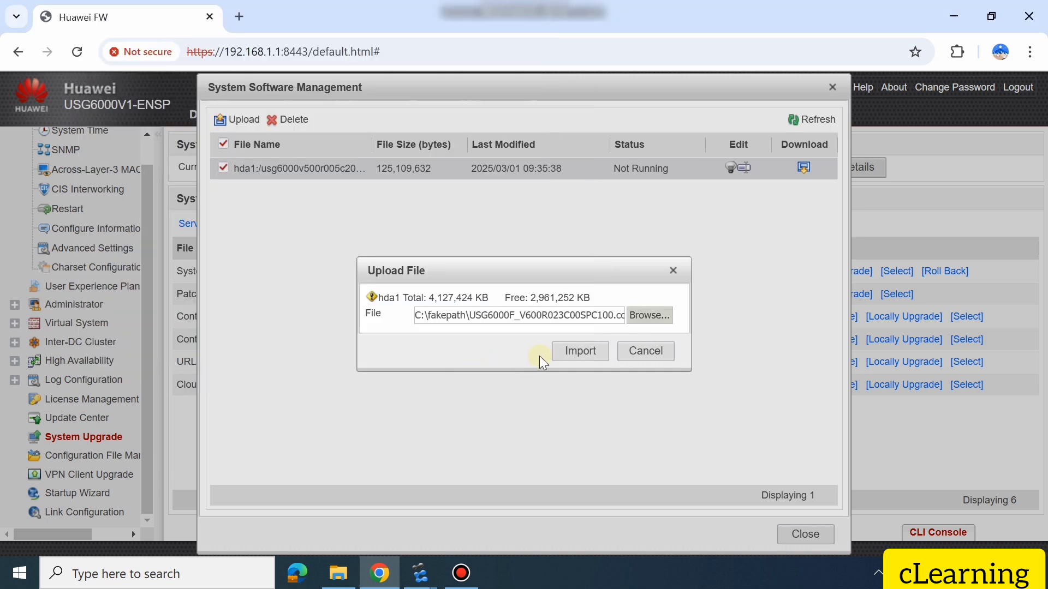
Step: Import the .cc package twice, dismiss both invalid-file-type warnings, and cancel the upload
{"action": "left_click", "coordinate": [575, 353]}
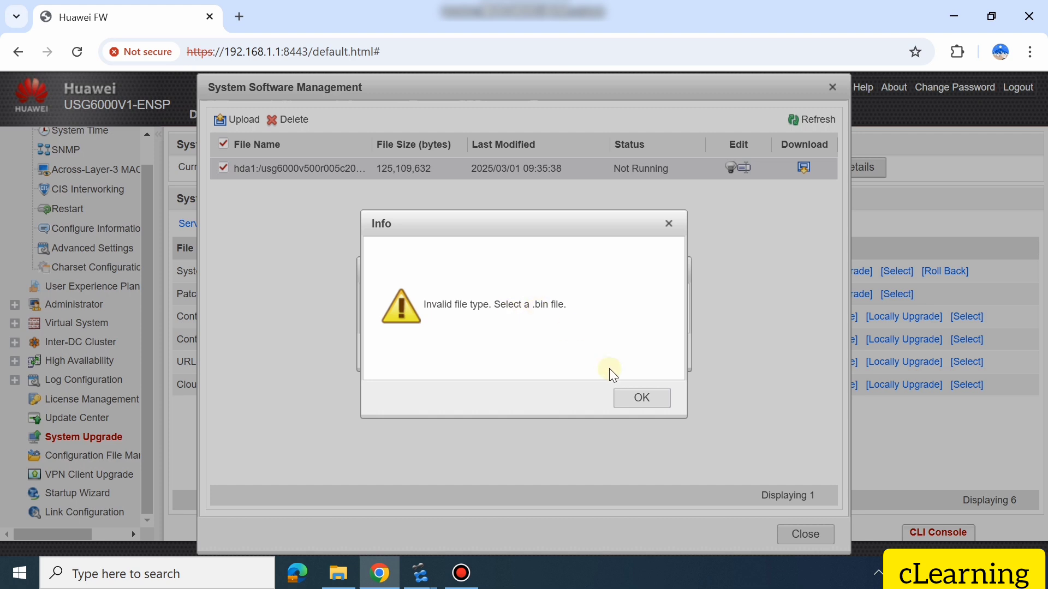
{"action": "left_click", "coordinate": [625, 396]}
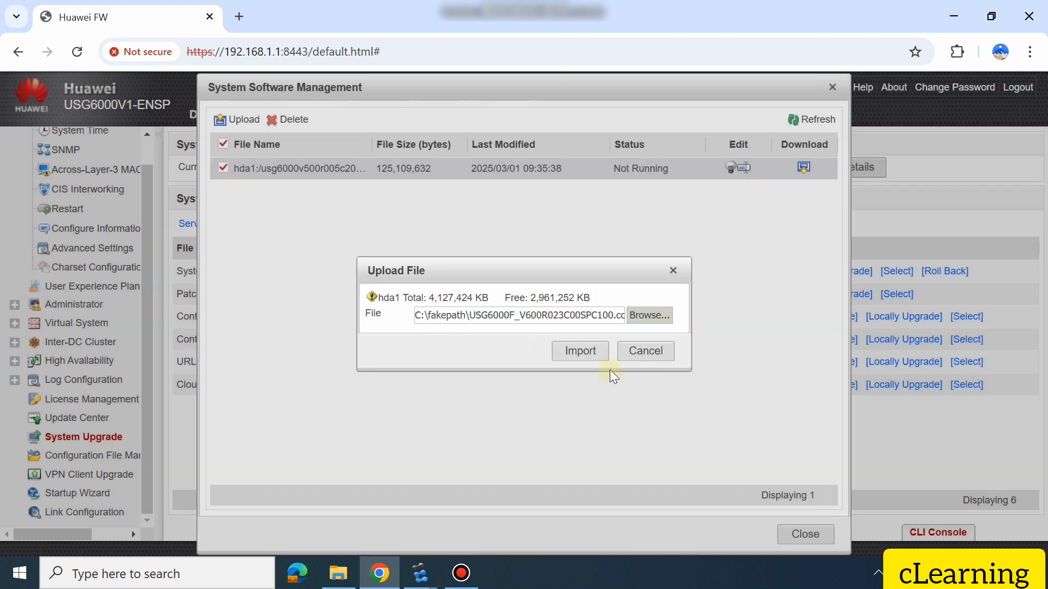
{"action": "left_click", "coordinate": [580, 352]}
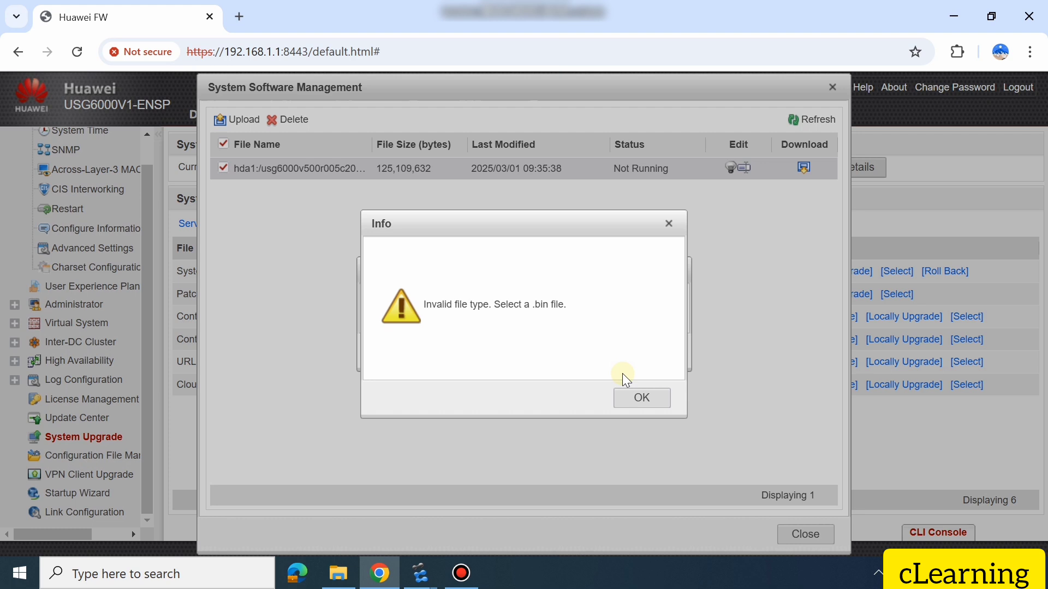
{"action": "left_click", "coordinate": [634, 399]}
{"action": "left_click", "coordinate": [645, 352]}
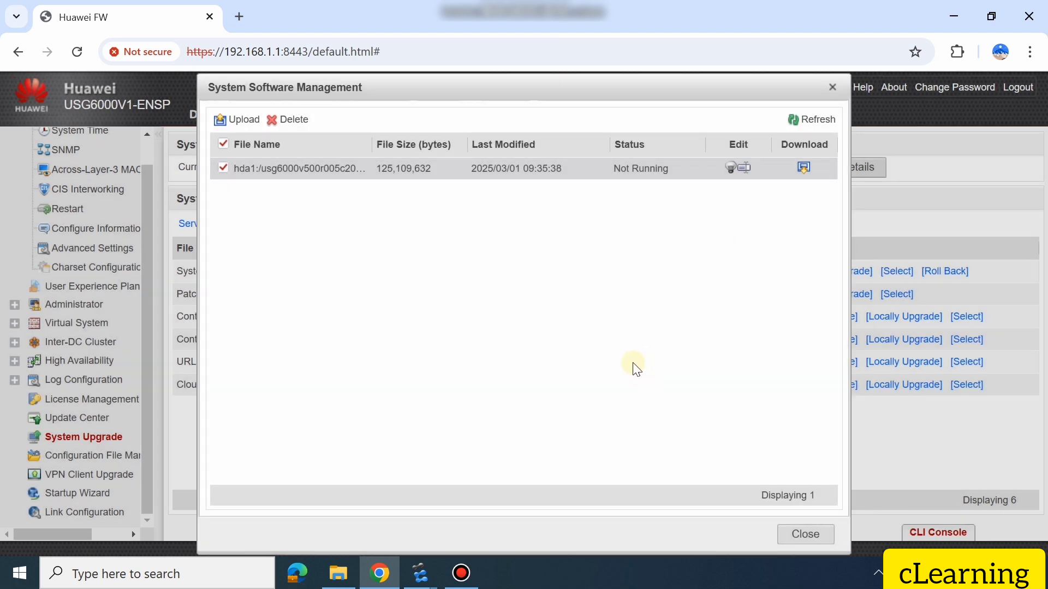
{"action": "left_click", "coordinate": [730, 168]}
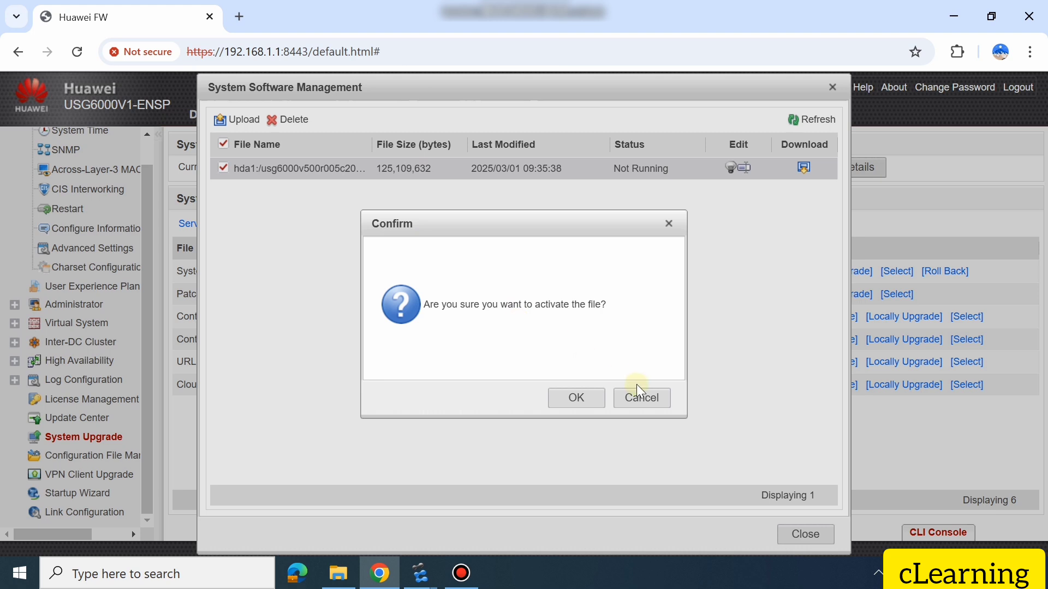
{"action": "left_click", "coordinate": [578, 398]}
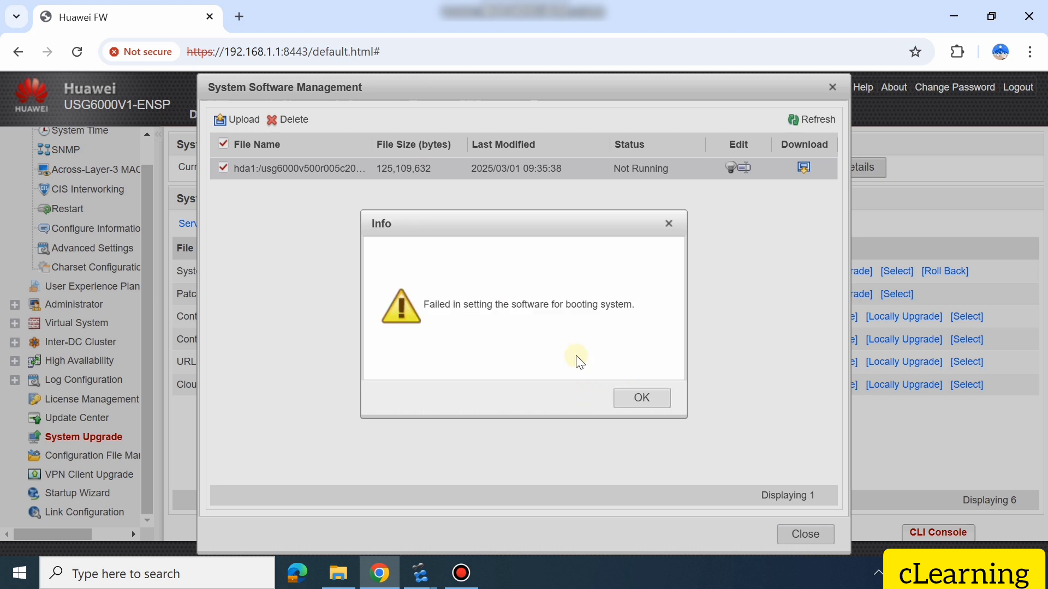
{"action": "left_click_drag", "start_coordinate": [427, 304], "coordinate": [615, 307]}
{"action": "left_click", "coordinate": [615, 307]}
{"action": "left_click", "coordinate": [642, 404]}
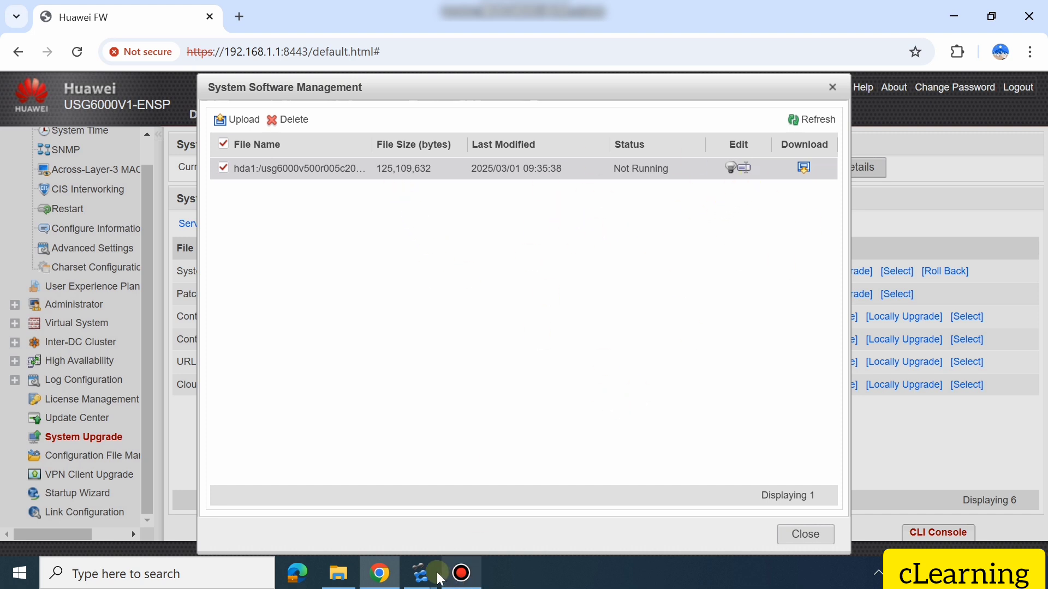
Step: List hda1 with dir in the FW1 console and copy the (mini).bin file name
{"action": "mouse_move", "coordinate": [421, 573]}
{"action": "left_click", "coordinate": [498, 513]}
{"action": "key", "text": "Return"}
{"action": "key", "text": "Return"}
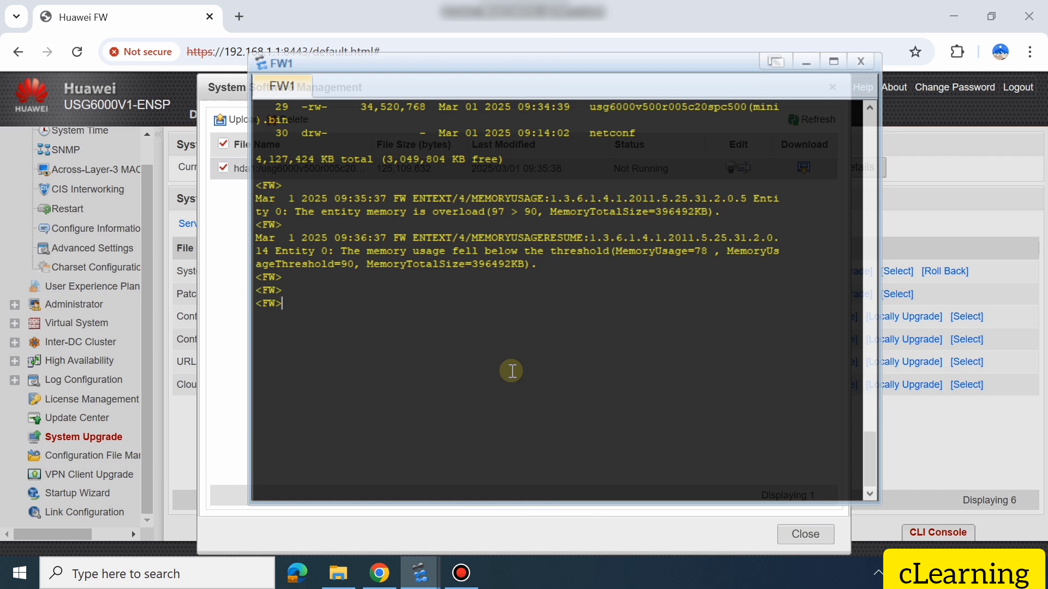
{"action": "key", "text": "Return"}
{"action": "key", "text": "Return"}
{"action": "type", "text": "dir"}
{"action": "key", "text": "Return"}
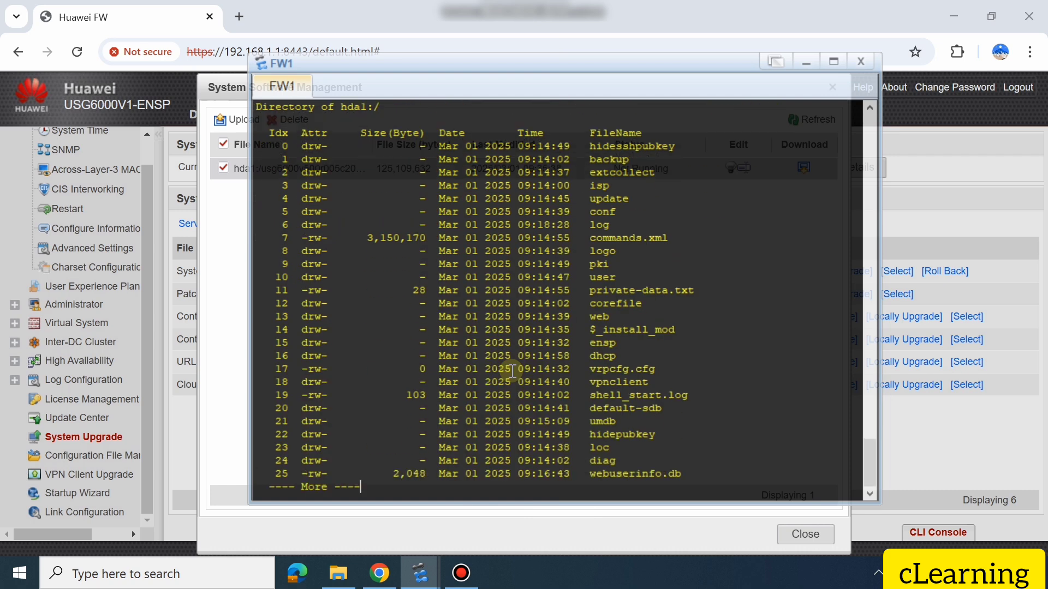
{"action": "key", "text": "space"}
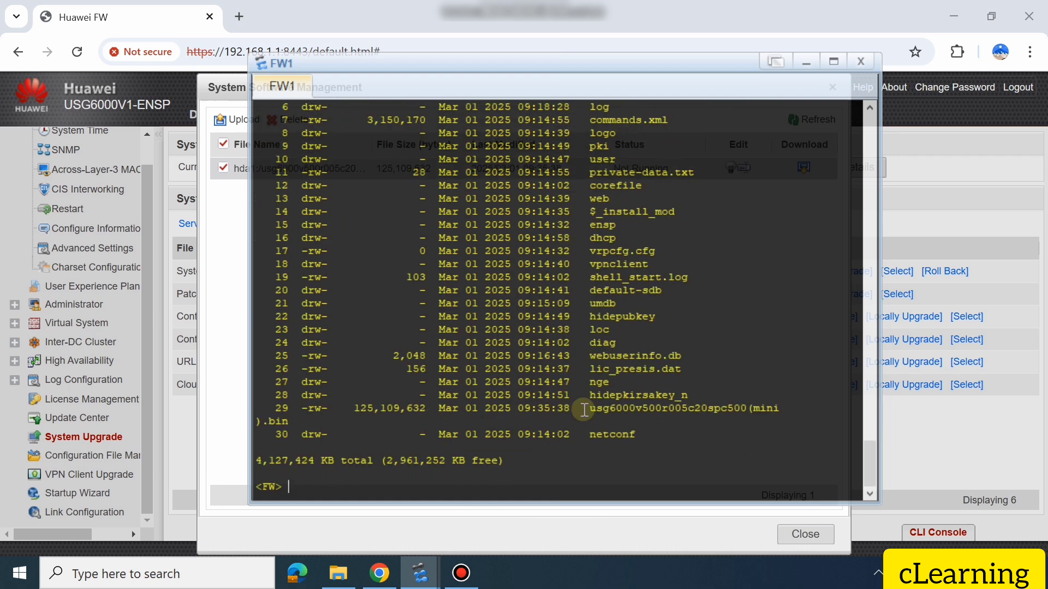
{"action": "left_click_drag", "start_coordinate": [589, 408], "coordinate": [780, 410]}
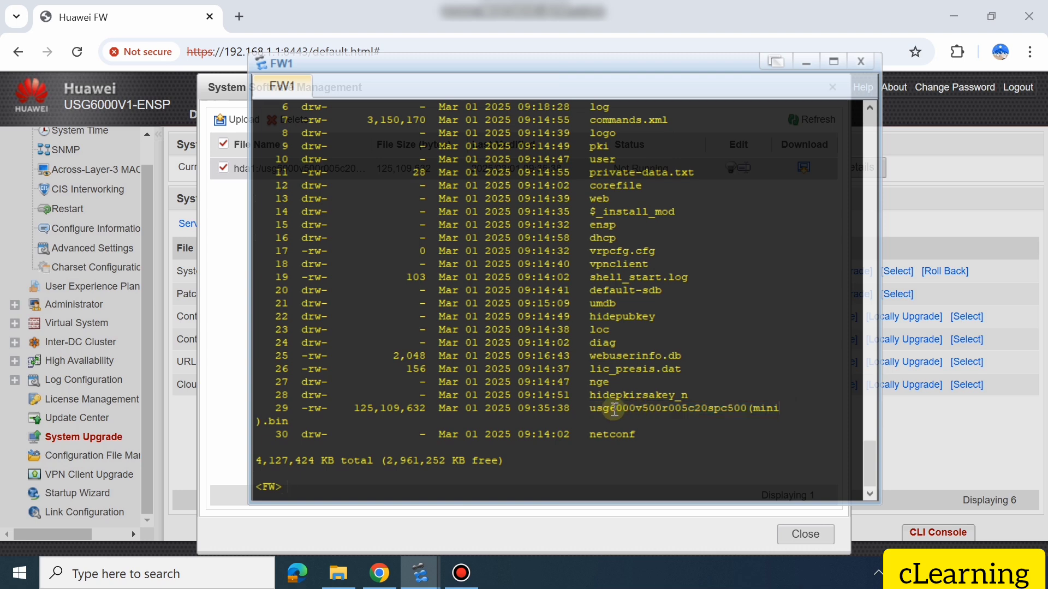
{"action": "left_click_drag", "start_coordinate": [518, 423], "coordinate": [292, 421]}
{"action": "key", "text": "ctrl+c"}
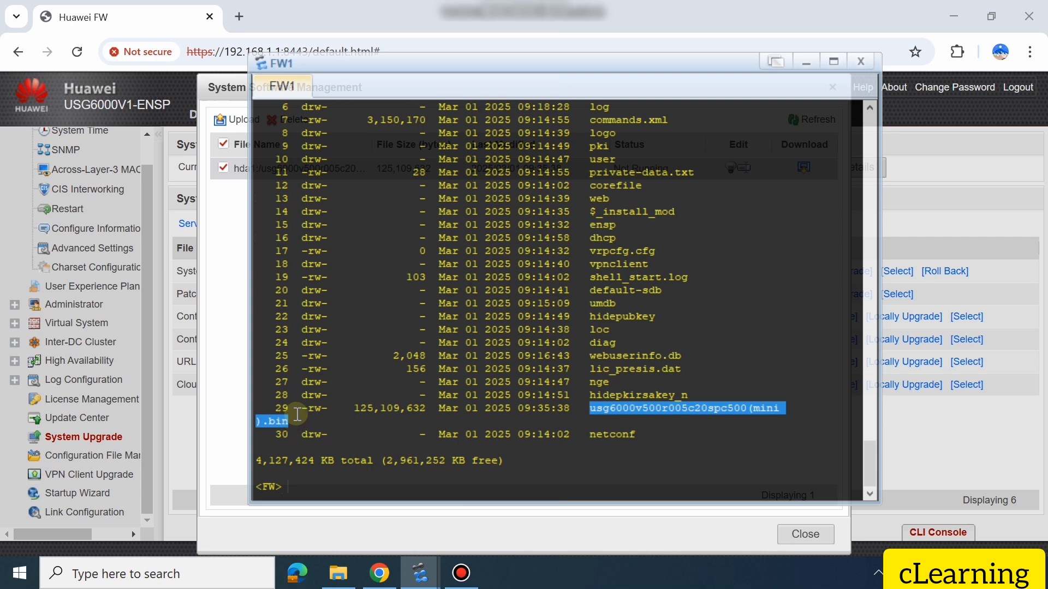
{"action": "left_click", "coordinate": [307, 403]}
Step: Run startup system-software usg6000v500r005c20spc500(mini).bin; it fails to set the booting software
{"action": "key", "text": "Return"}
{"action": "type", "text": "st"}
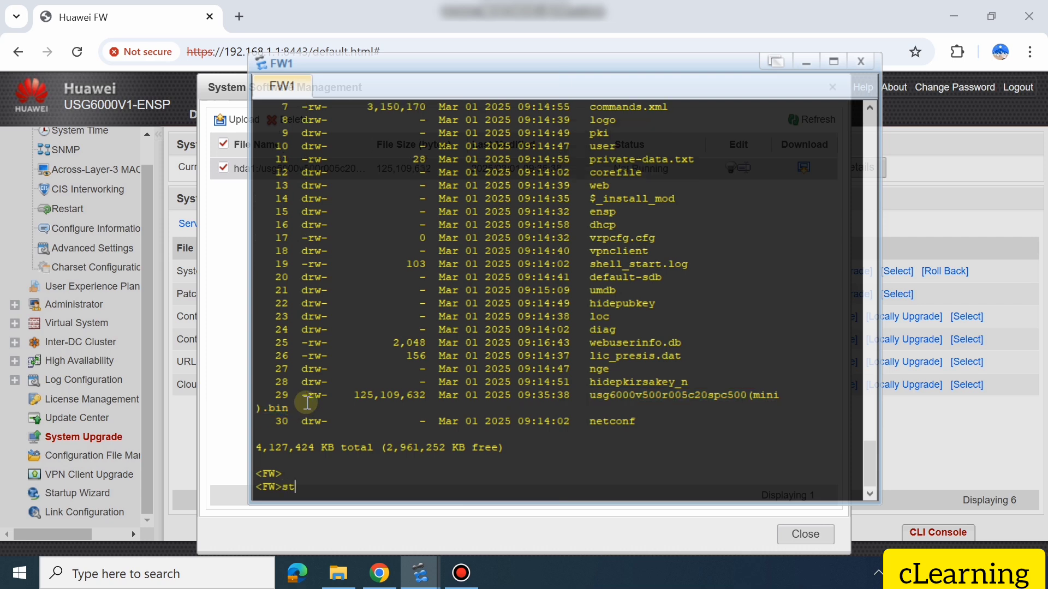
{"action": "key", "text": "Tab"}
{"action": "type", "text": "?"}
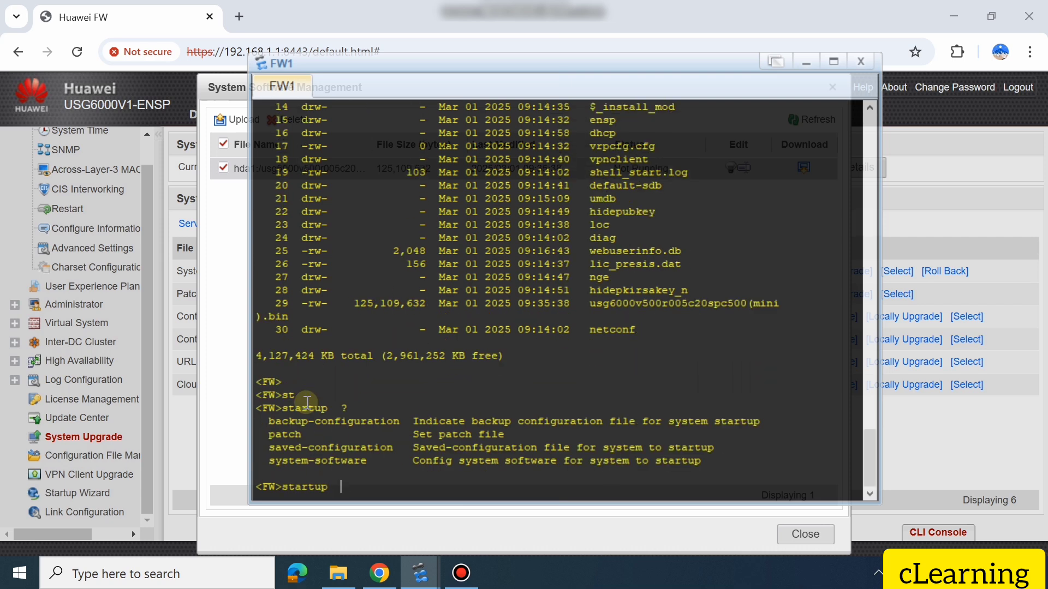
{"action": "type", "text": "s"}
{"action": "type", "text": "y"}
{"action": "key", "text": "Tab"}
{"action": "type", "text": "?"}
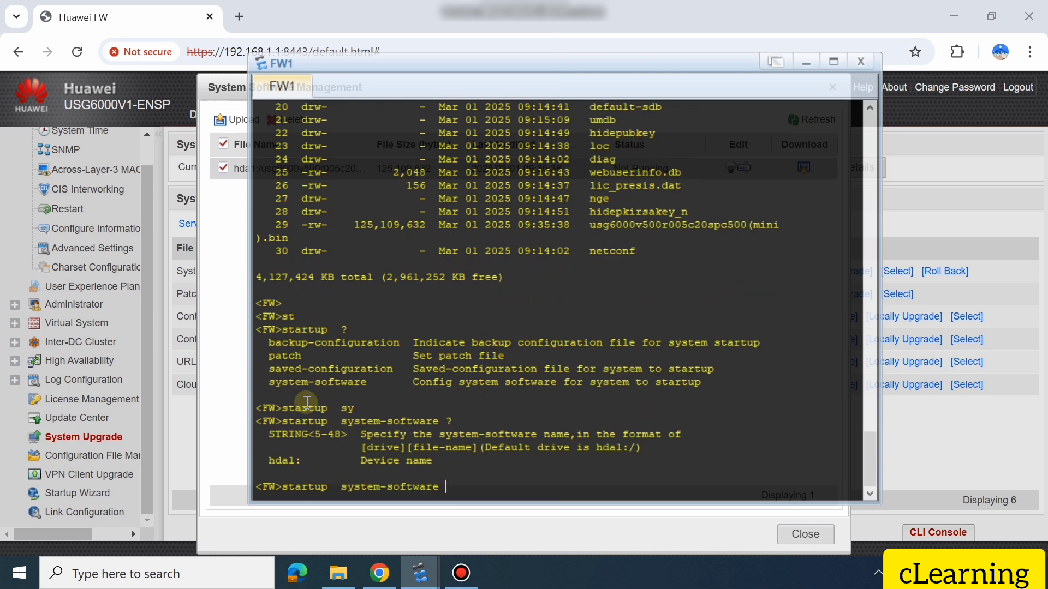
{"action": "type", "text": "usg6000v500r005c20spc500(mini ).bin"}
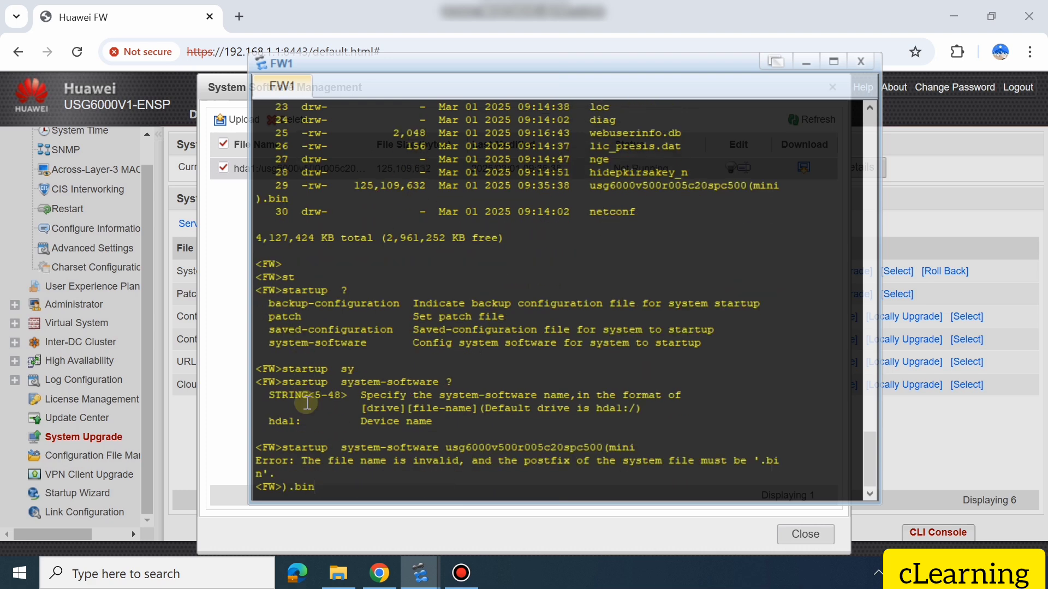
{"action": "key", "text": "BackSpace"}
{"action": "key", "text": "BackSpace"}
{"action": "key", "text": "BackSpace"}
{"action": "key", "text": "BackSpace"}
{"action": "key", "text": "BackSpace"}
{"action": "key", "text": "Up"}
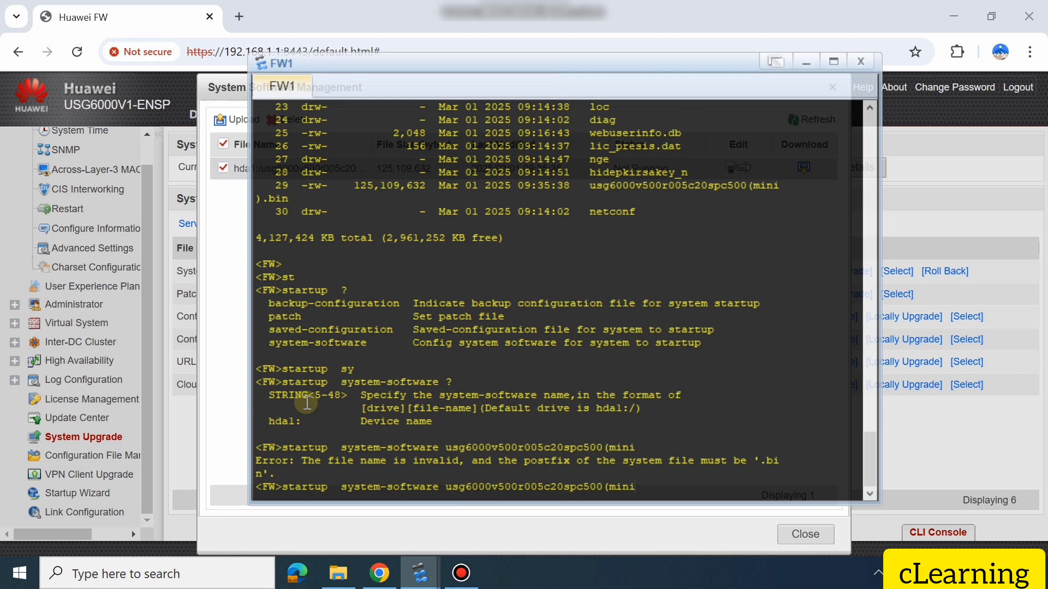
{"action": "type", "text": ").bin ?"}
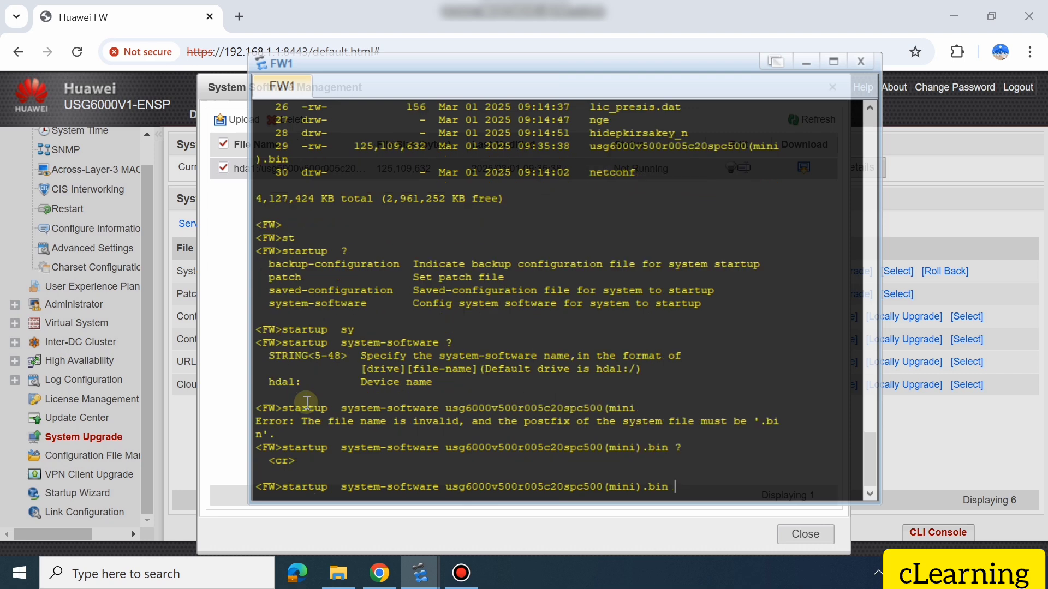
{"action": "key", "text": "Return"}
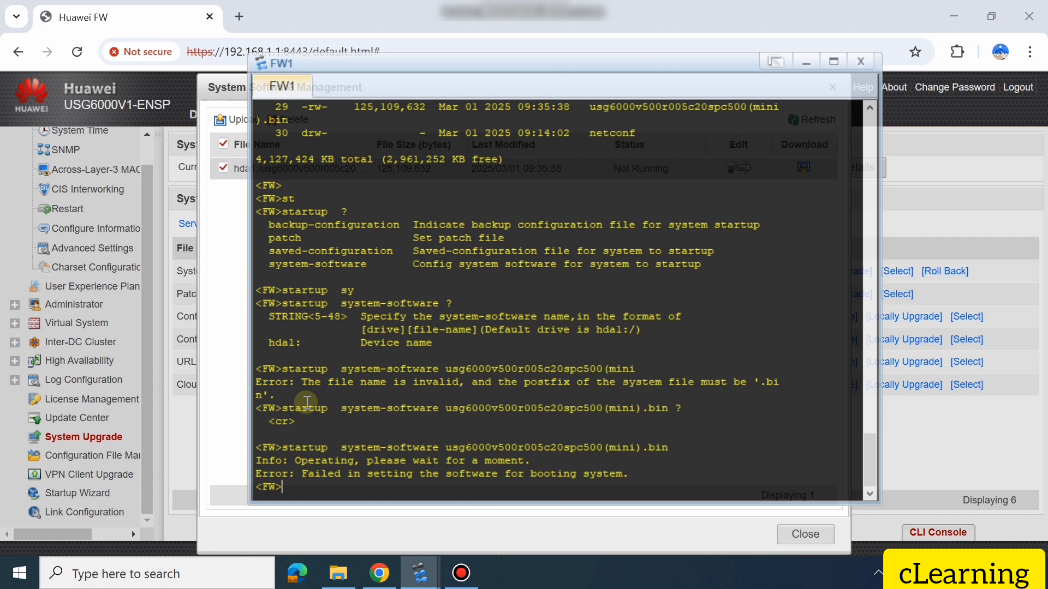
{"action": "left_click", "coordinate": [555, 537]}
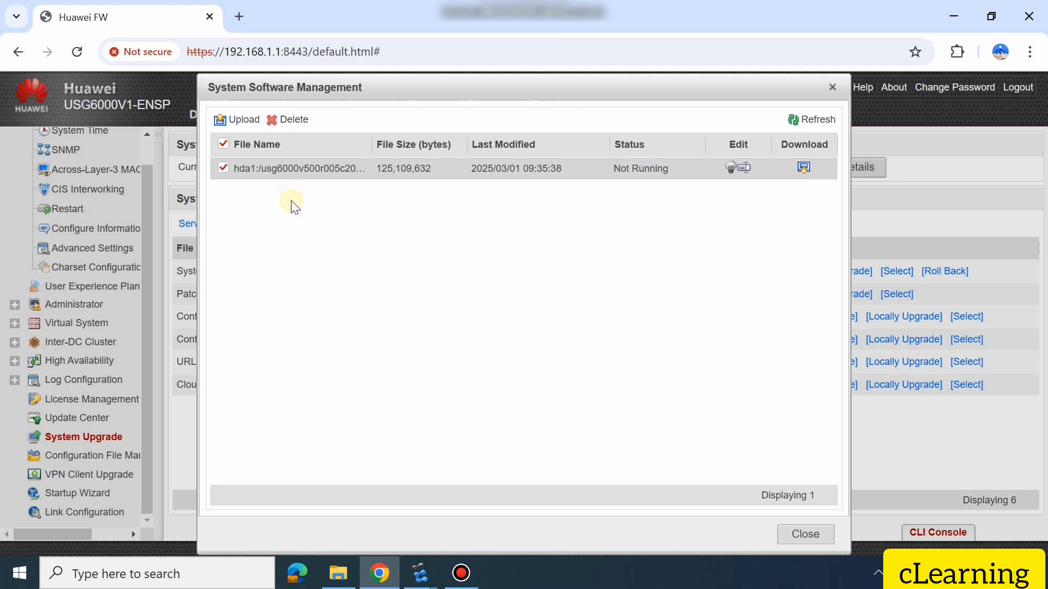
{"action": "mouse_move", "coordinate": [421, 573]}
{"action": "left_click", "coordinate": [487, 505]}
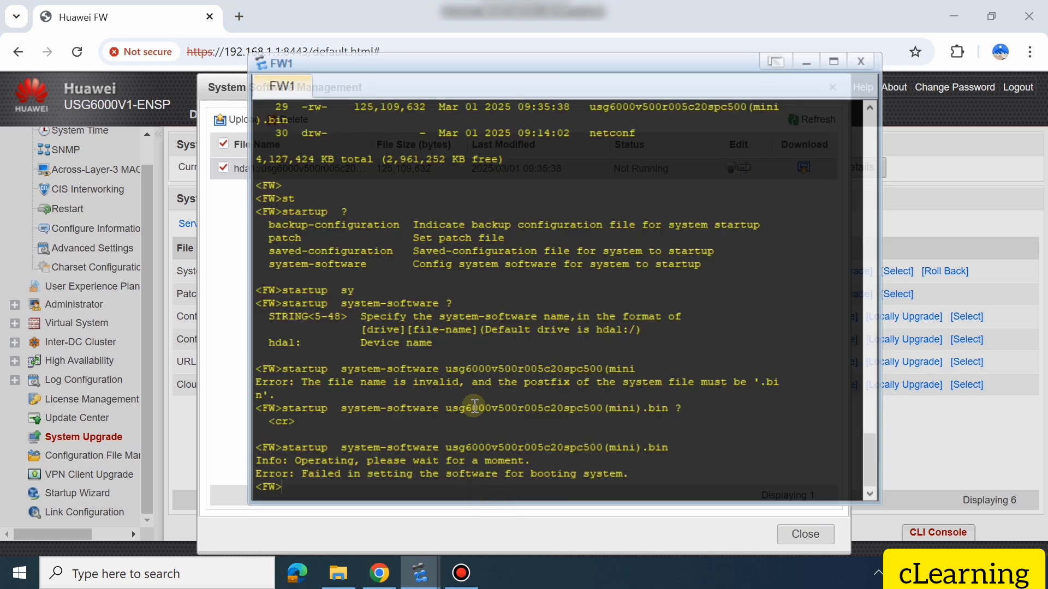
Step: Compose the delete command for usg6000v500r005c20spc500(mini).bin in the FW1 console
{"action": "key", "text": "Return"}
{"action": "key", "text": "Return"}
{"action": "key", "text": "Return"}
{"action": "key", "text": "Return"}
{"action": "key", "text": "Return"}
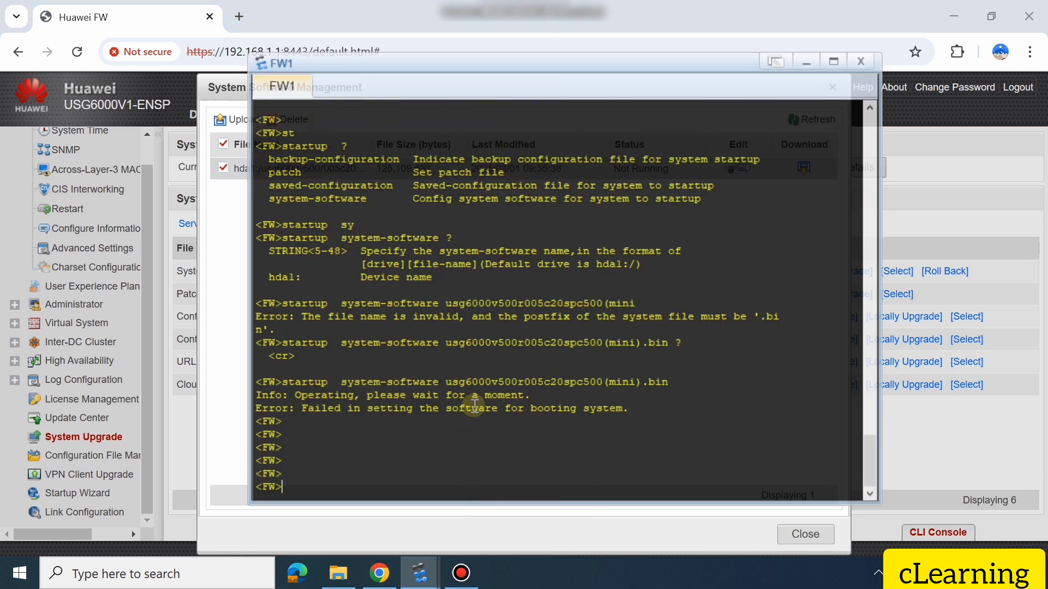
{"action": "type", "text": "del"}
{"action": "key", "text": "Tab"}
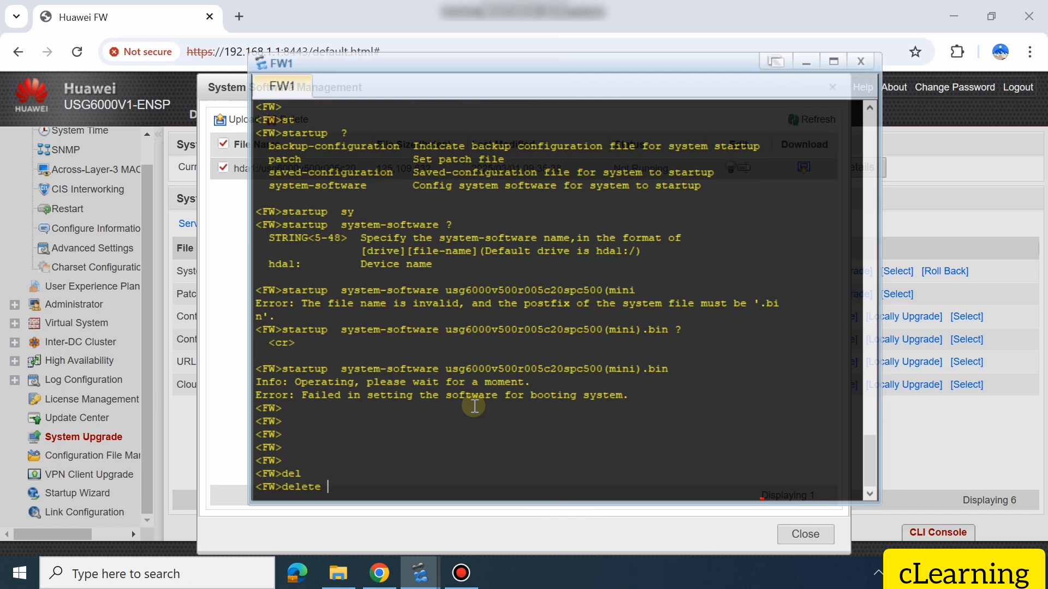
{"action": "key", "text": "ctrl+v"}
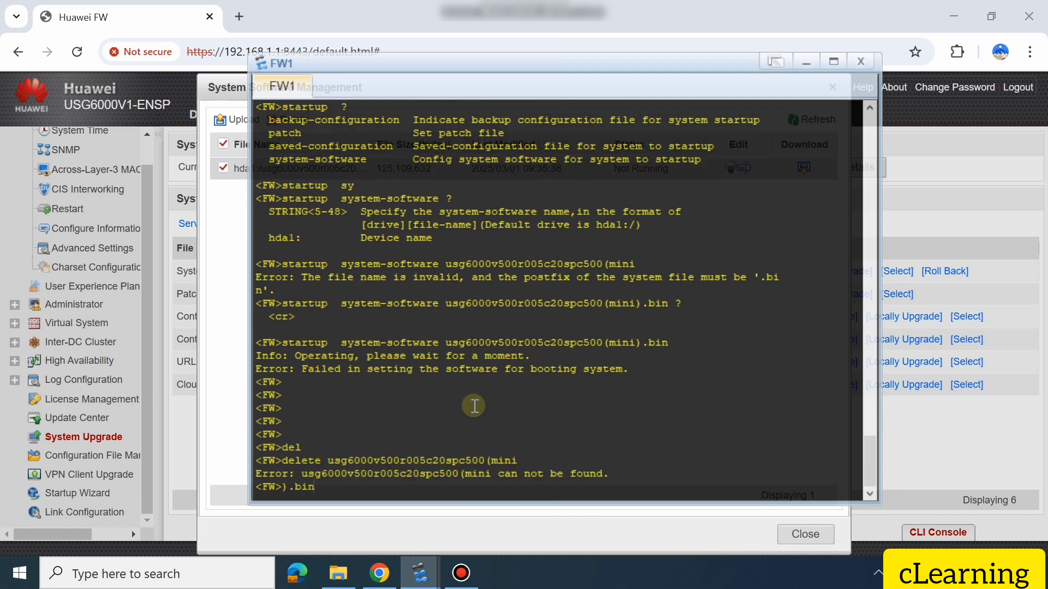
{"action": "key", "text": "BackSpace"}
{"action": "key", "text": "BackSpace"}
{"action": "key", "text": "BackSpace"}
{"action": "key", "text": "BackSpace"}
{"action": "key", "text": "BackSpace"}
{"action": "type", "text": "de"}
{"action": "key", "text": "Tab"}
{"action": "key", "text": "Tab"}
{"action": "key", "text": "Tab"}
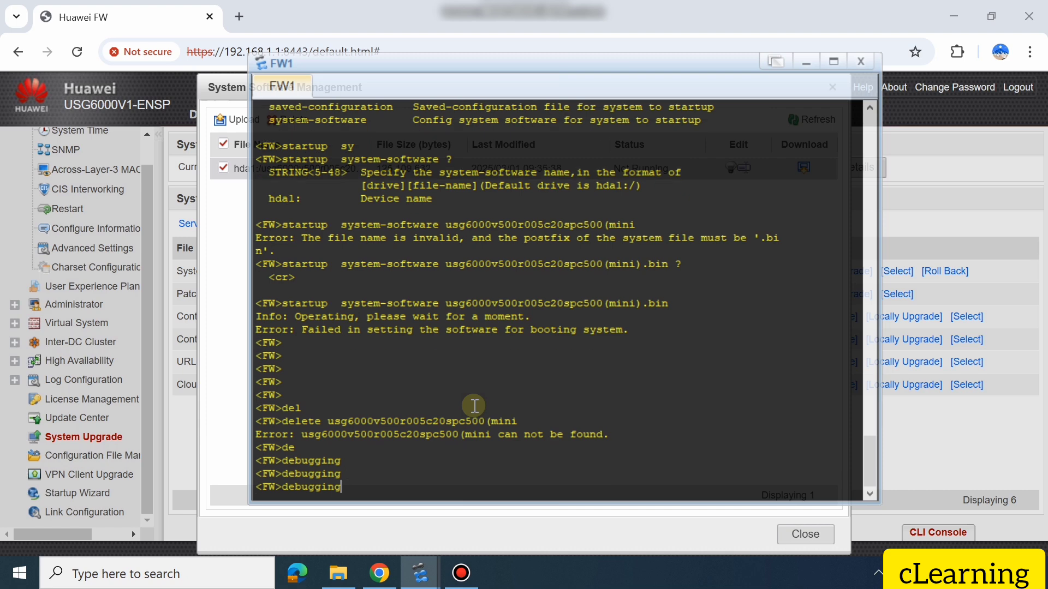
{"action": "key", "text": "BackSpace"}
{"action": "key", "text": "BackSpace"}
{"action": "key", "text": "BackSpace"}
{"action": "key", "text": "BackSpace"}
{"action": "key", "text": "BackSpace"}
{"action": "key", "text": "BackSpace"}
{"action": "key", "text": "BackSpace"}
{"action": "key", "text": "Tab"}
{"action": "key", "text": "Tab"}
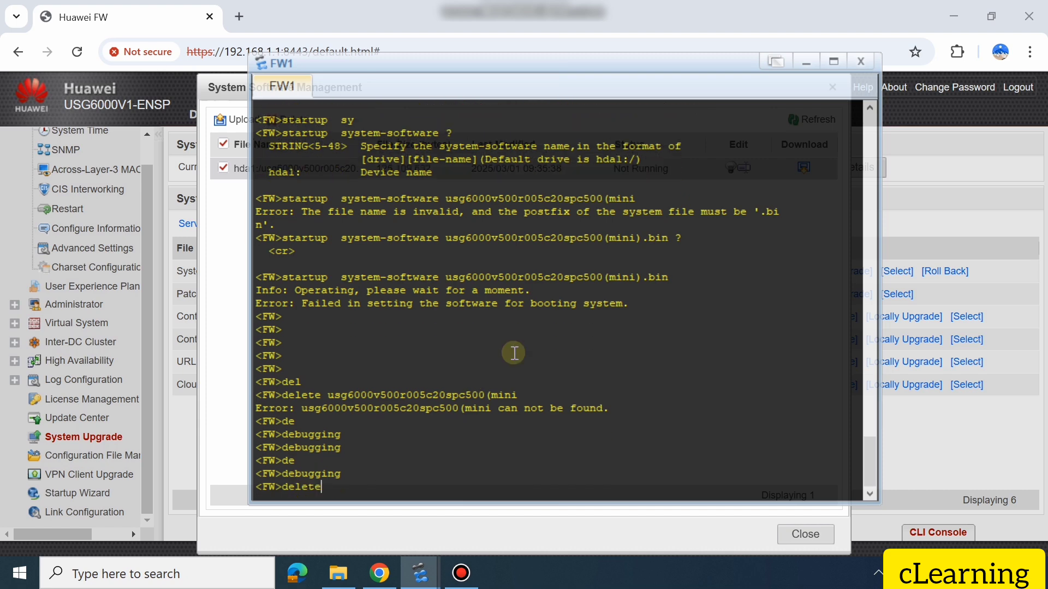
{"action": "type", "text": "?"}
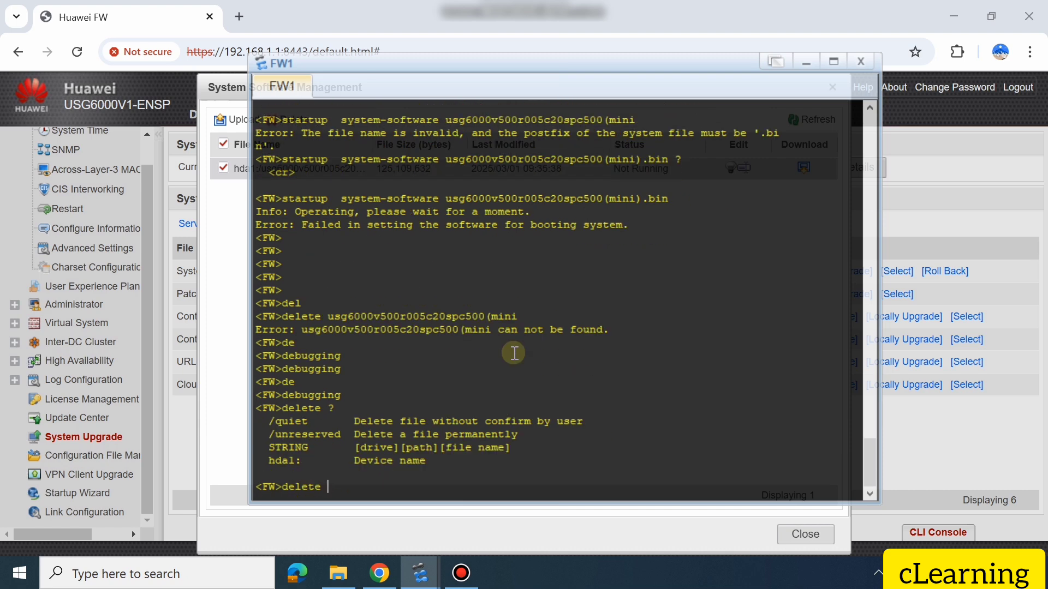
{"action": "key", "text": "ctrl+v"}
{"action": "key", "text": "BackSpace"}
{"action": "key", "text": "BackSpace"}
{"action": "key", "text": "BackSpace"}
{"action": "key", "text": "BackSpace"}
{"action": "key", "text": "BackSpace"}
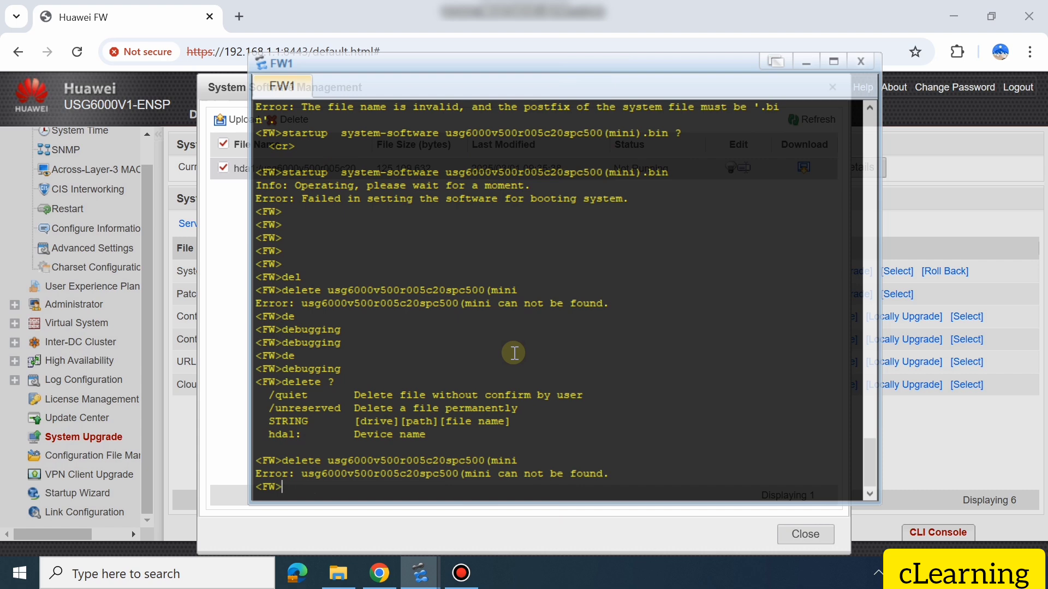
{"action": "key", "text": "Up"}
{"action": "type", "text": ")"}
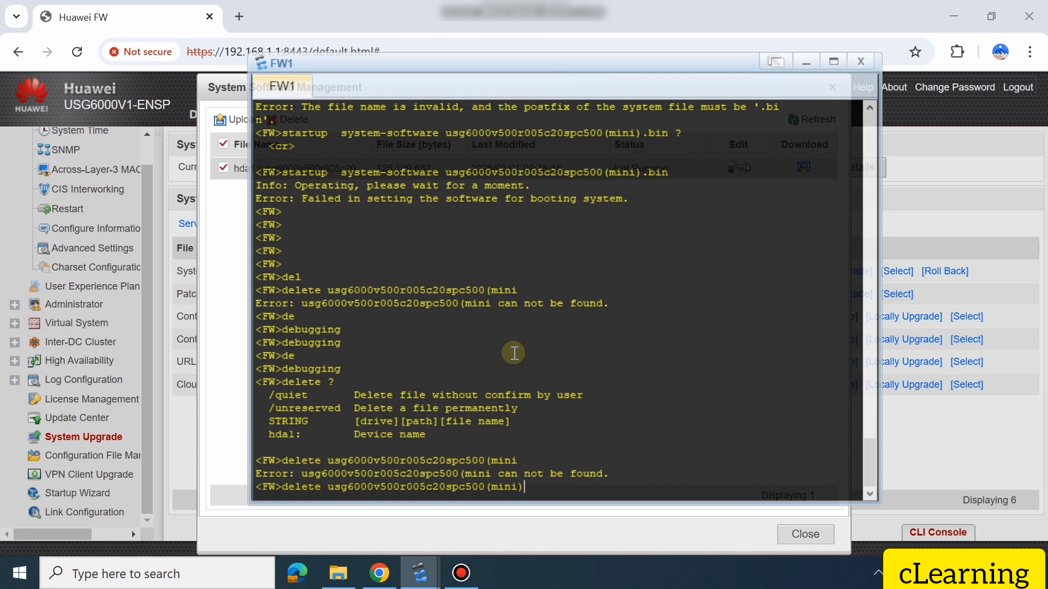
{"action": "type", "text": ".bin"}
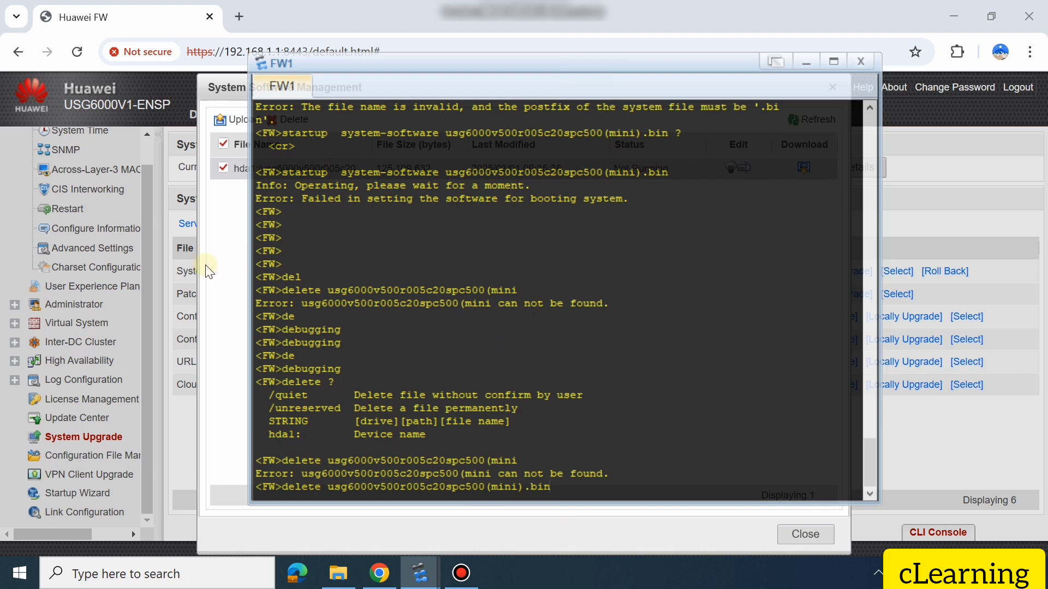
Step: Delete the (mini).bin, confirm with y, and list hda1 showing 2,961,252 KB free
{"action": "left_click", "coordinate": [232, 262]}
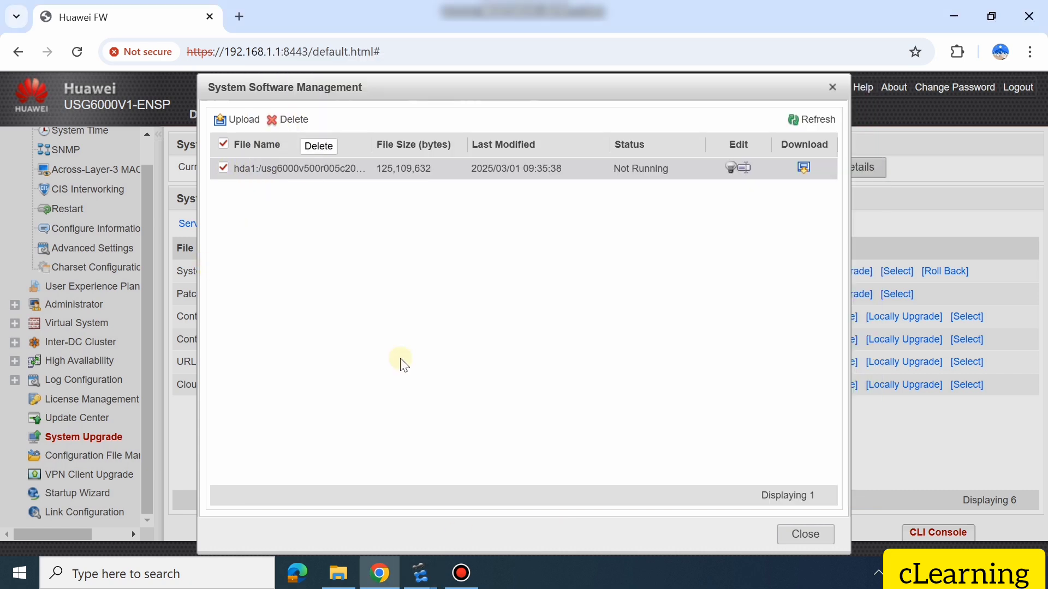
{"action": "mouse_move", "coordinate": [440, 565]}
{"action": "left_click", "coordinate": [505, 502]}
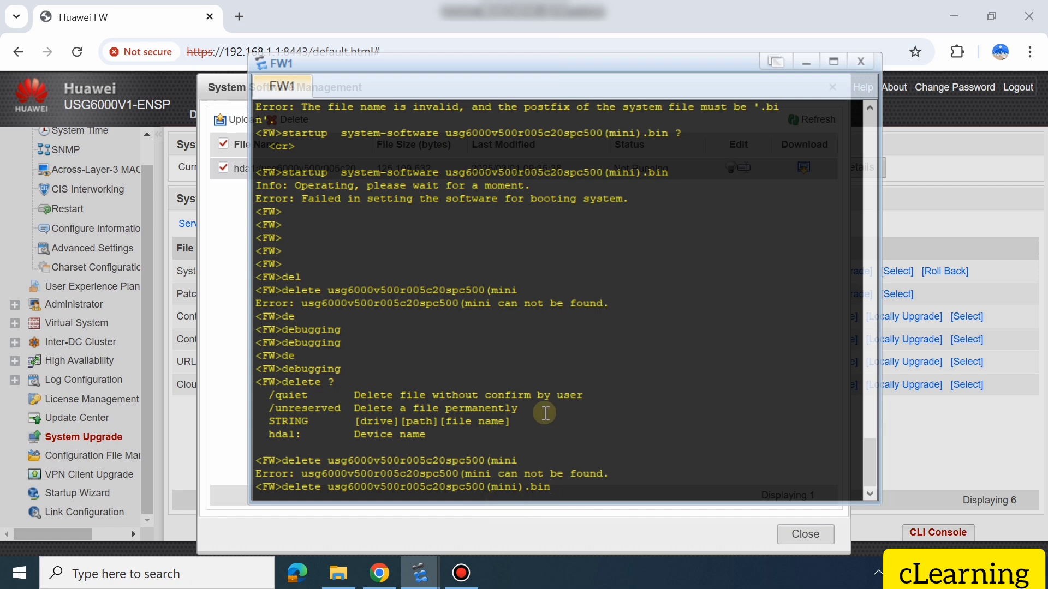
{"action": "key", "text": "Return"}
{"action": "type", "text": "y"}
{"action": "key", "text": "Return"}
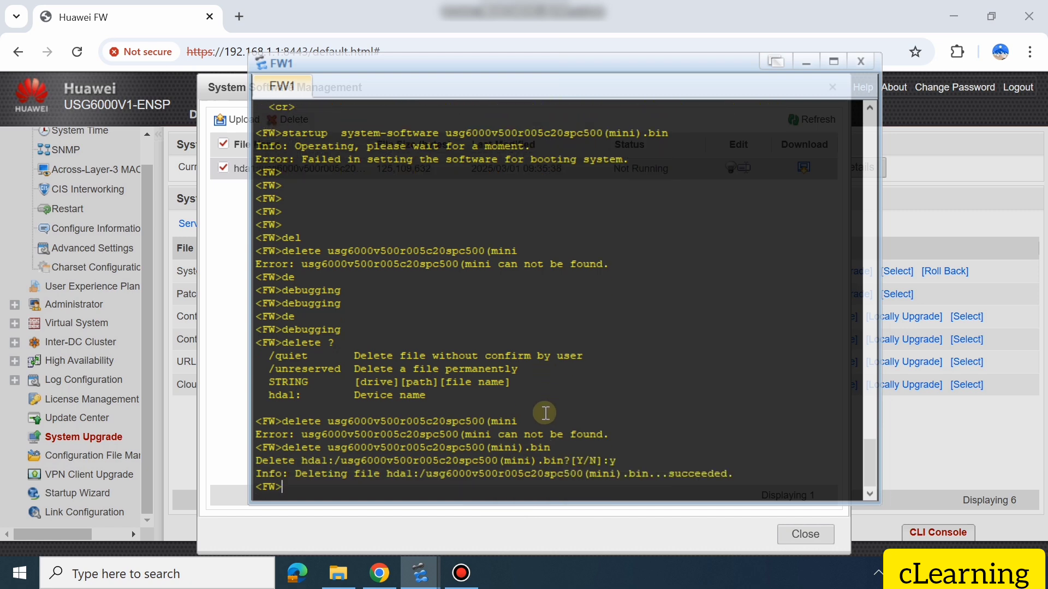
{"action": "type", "text": "dir"}
{"action": "key", "text": "Return"}
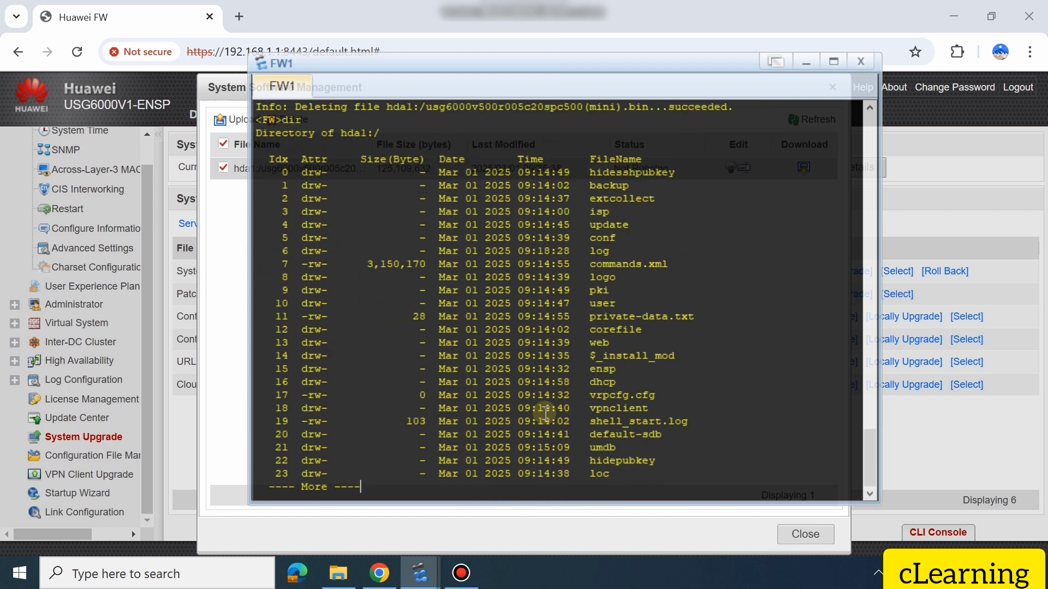
{"action": "key", "text": "space"}
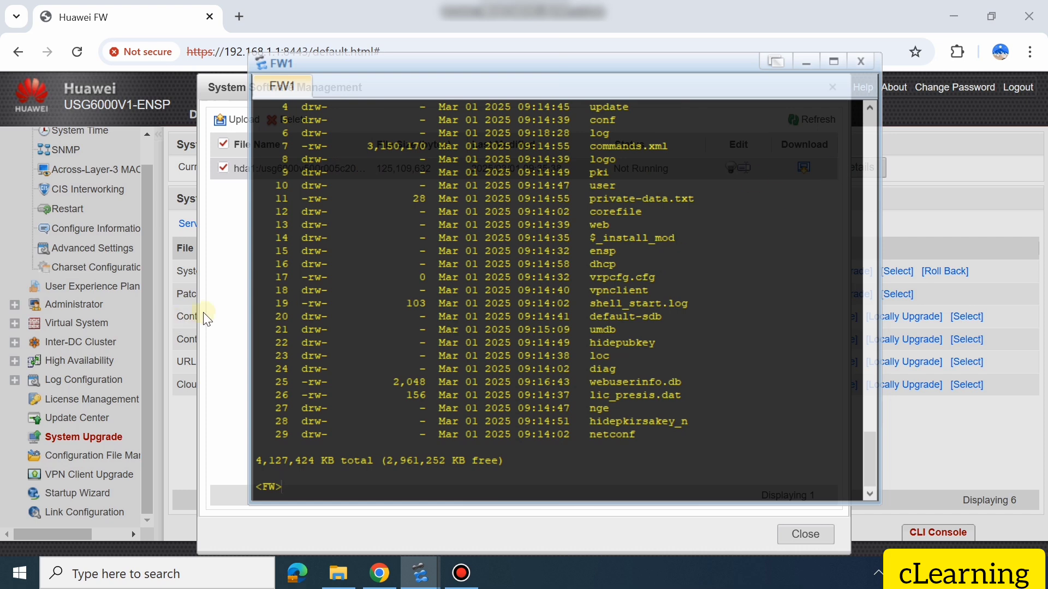
Step: Reopen System Software Management, confirm it shows No data, and close it
{"action": "left_click", "coordinate": [213, 275]}
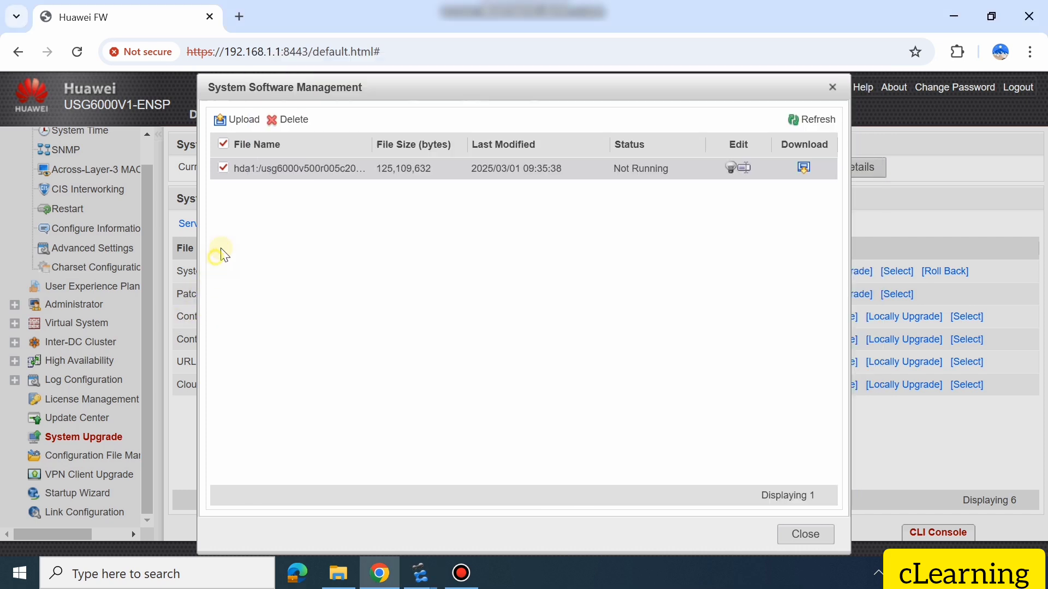
{"action": "left_click", "coordinate": [833, 89]}
{"action": "left_click", "coordinate": [896, 271]}
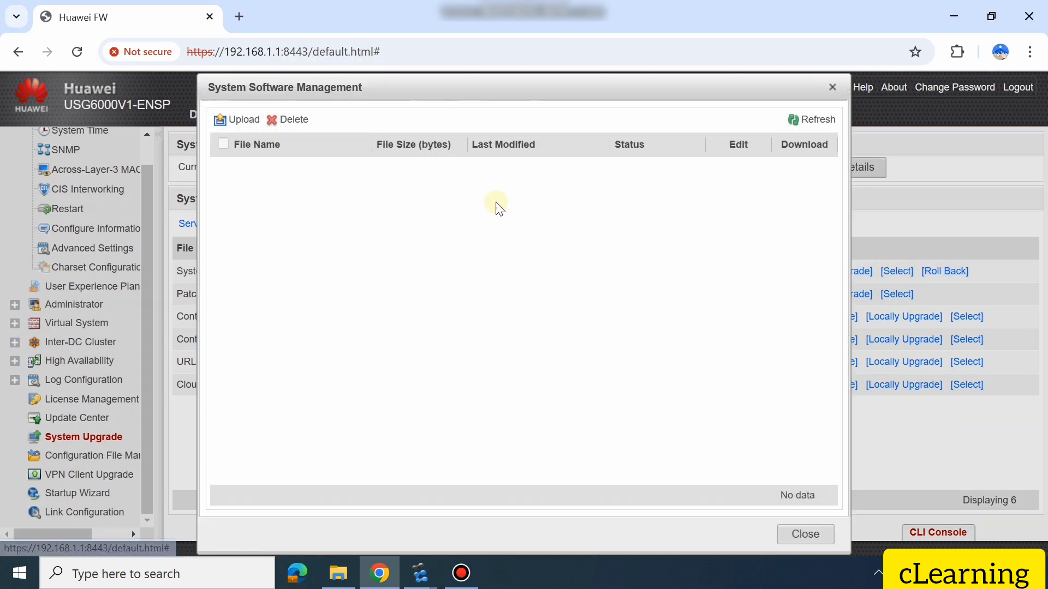
{"action": "left_click", "coordinate": [806, 535]}
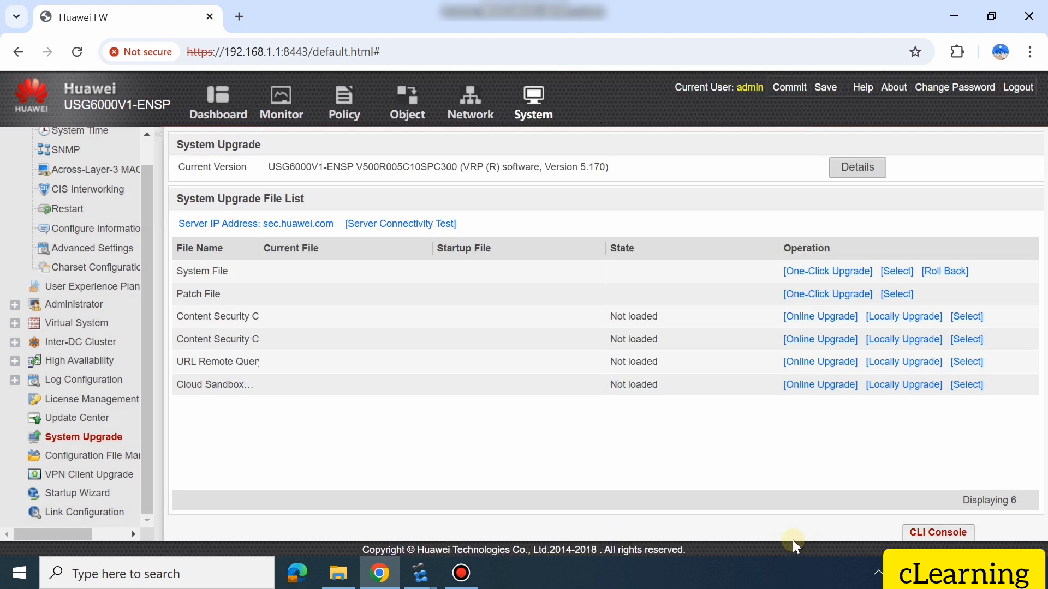
Step: Start One-Click Upgrade with USG6000V500R005C20SPC500(mini).bin and accept the missing-component-packages warning
{"action": "left_click", "coordinate": [812, 271]}
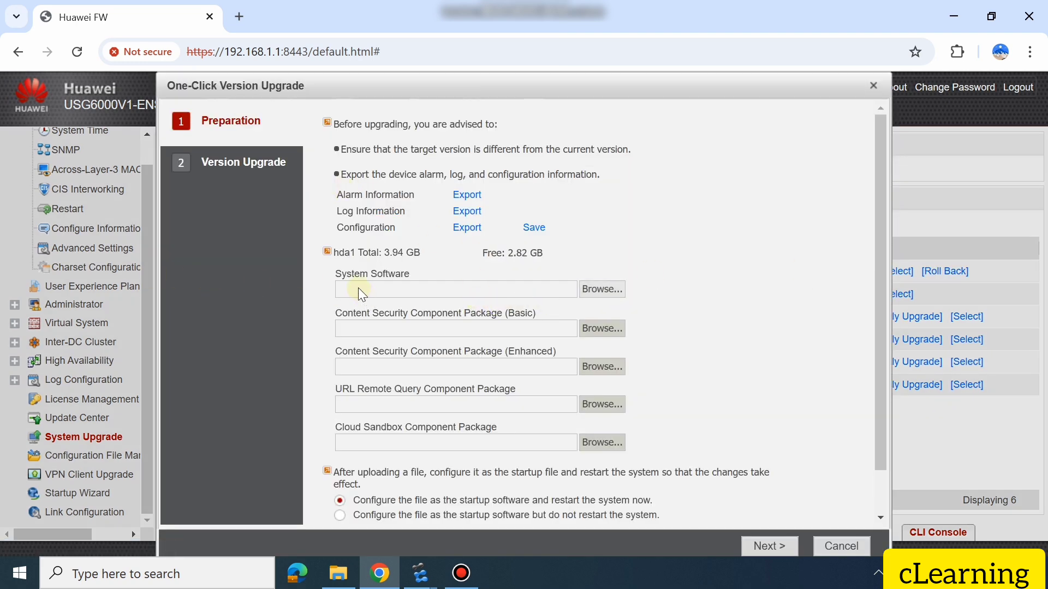
{"action": "left_click_drag", "start_coordinate": [335, 273], "coordinate": [587, 289]}
{"action": "left_click", "coordinate": [590, 287]}
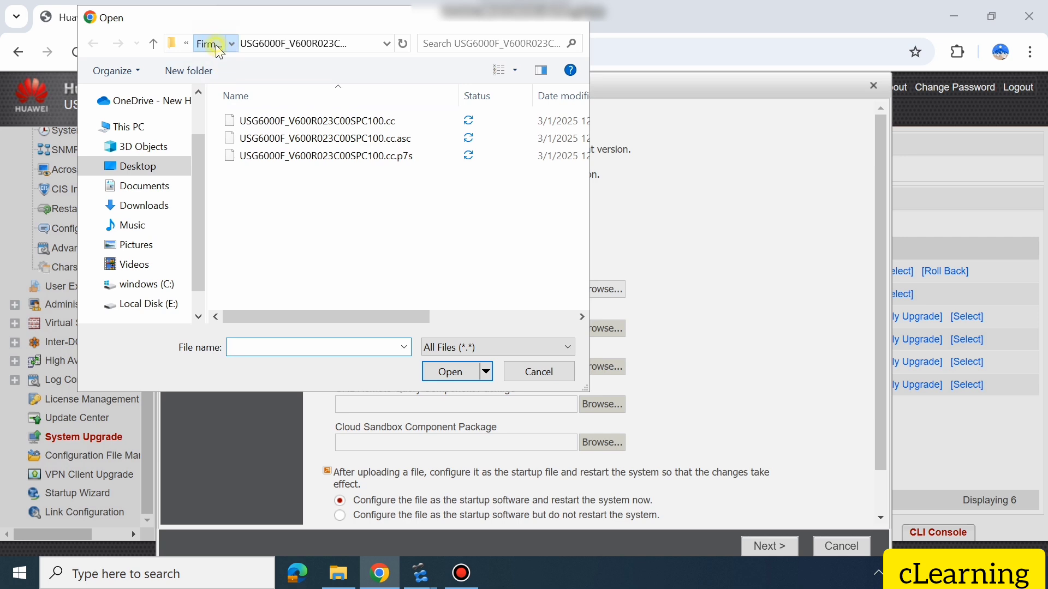
{"action": "left_click", "coordinate": [209, 43]}
{"action": "left_click", "coordinate": [364, 141]}
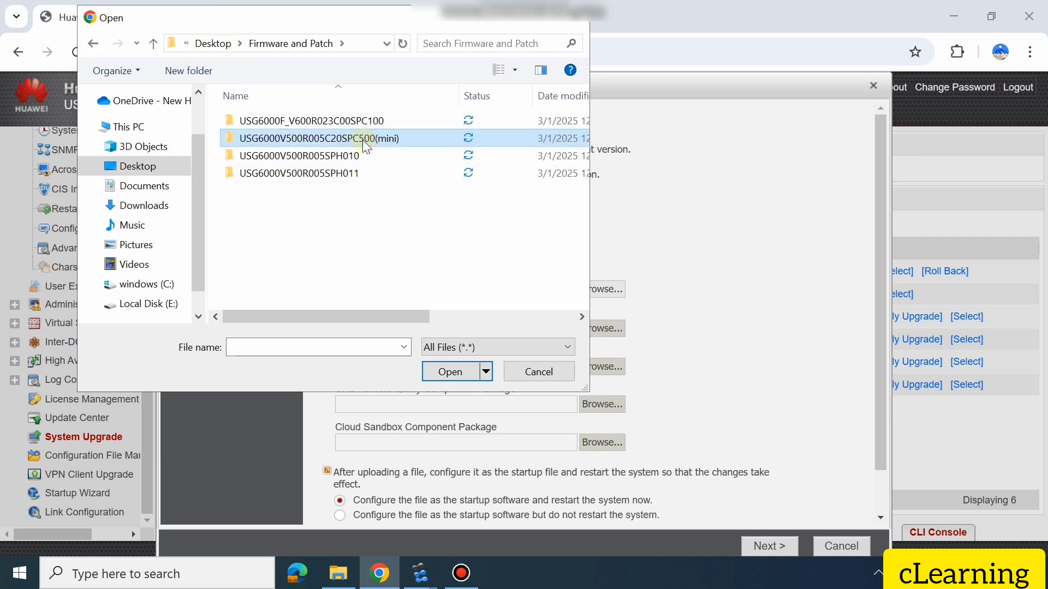
{"action": "double_click", "coordinate": [365, 141]}
{"action": "left_click", "coordinate": [363, 121]}
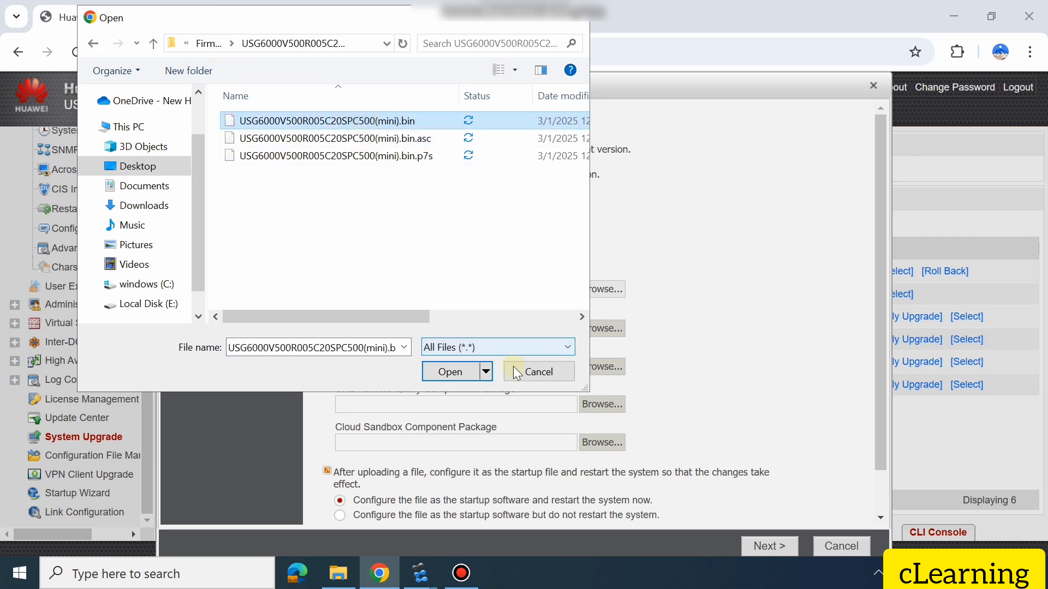
{"action": "left_click", "coordinate": [451, 373]}
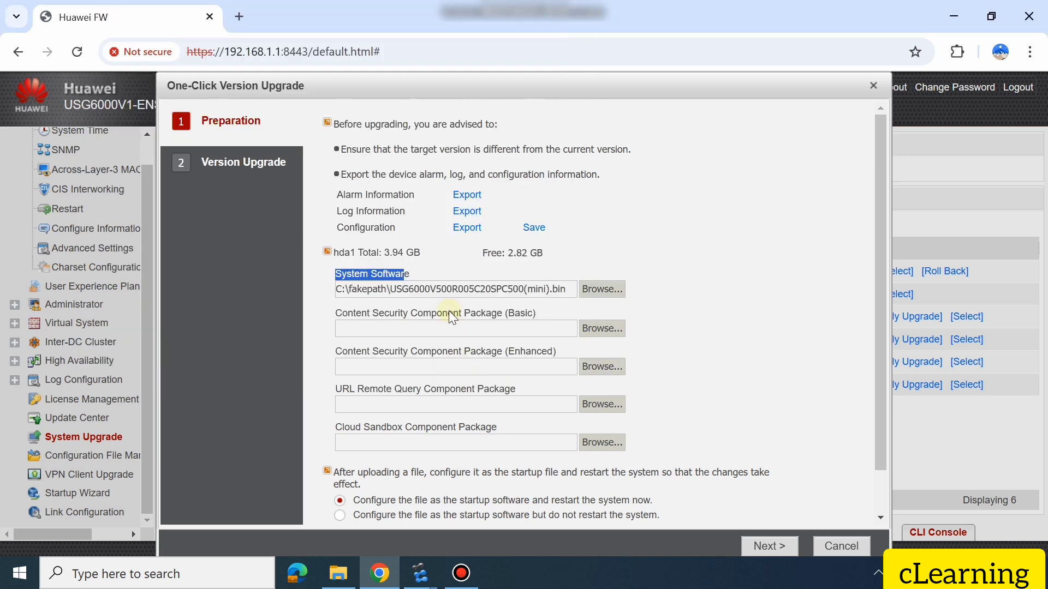
{"action": "left_click", "coordinate": [769, 548]}
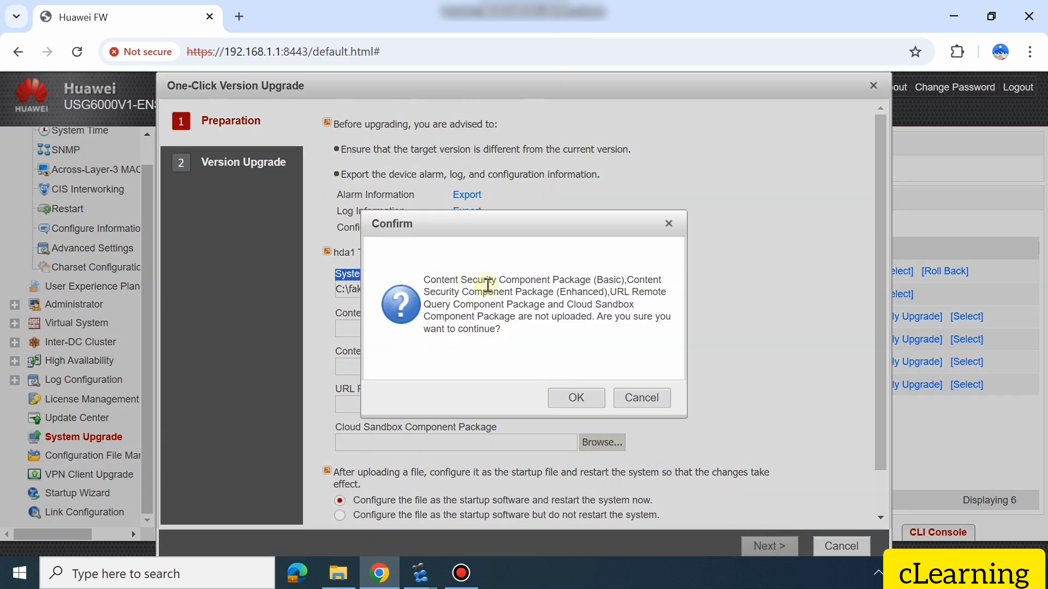
{"action": "left_click", "coordinate": [581, 402]}
Step: Accept the upload duration warning so the system software upload begins
{"action": "left_click", "coordinate": [581, 401]}
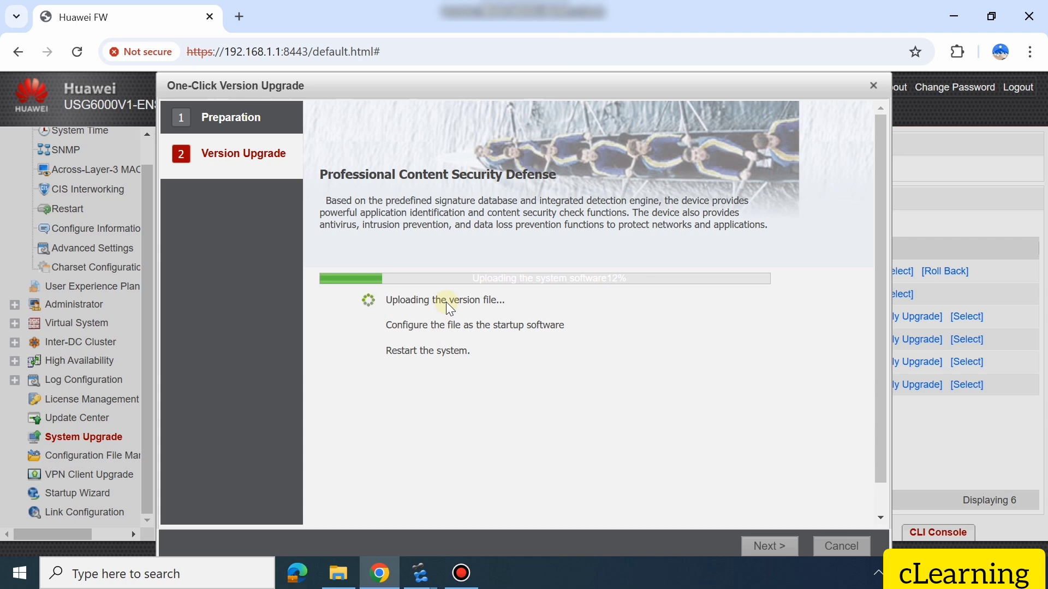
{"action": "left_click_drag", "start_coordinate": [554, 87], "coordinate": [439, 87]}
{"action": "mouse_move", "coordinate": [434, 579]}
{"action": "left_click", "coordinate": [456, 514]}
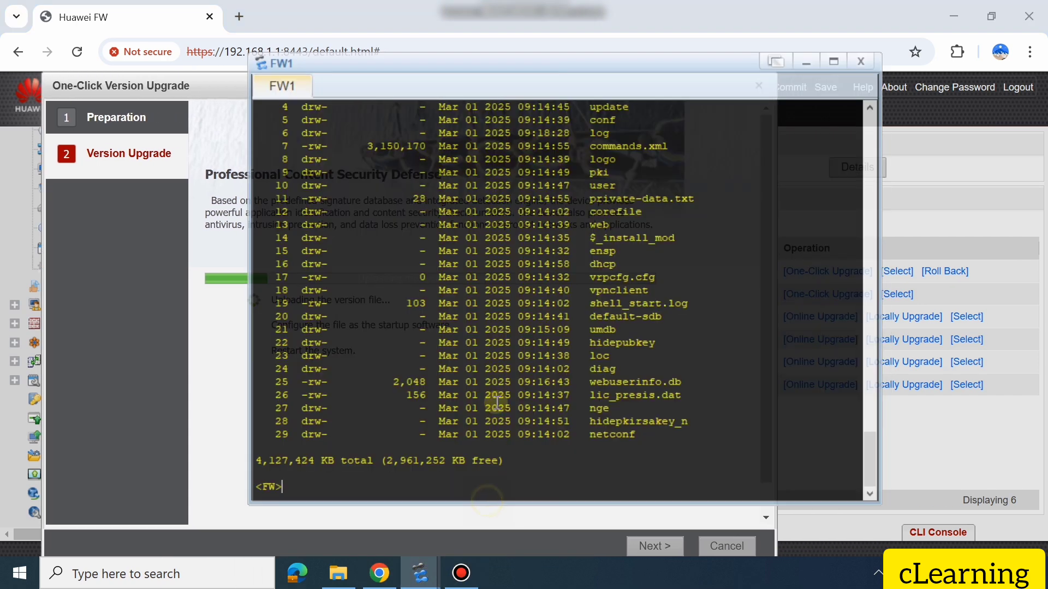
Step: Run dir in FW1 to confirm the partial .bin file is growing, then return to the upgrade progress
{"action": "type", "text": "dir"}
{"action": "key", "text": "Return"}
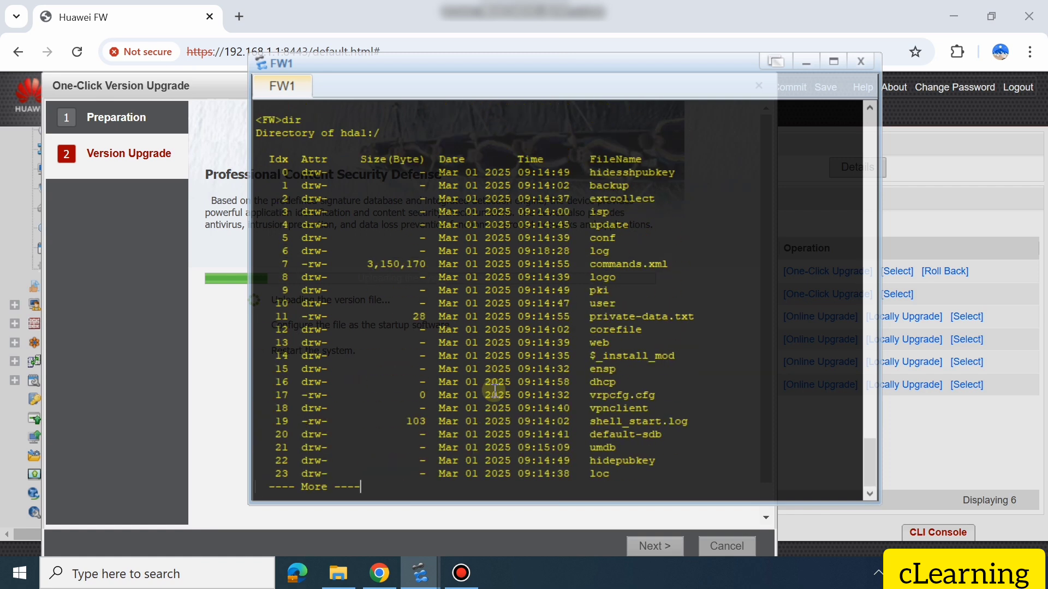
{"action": "key", "text": "space"}
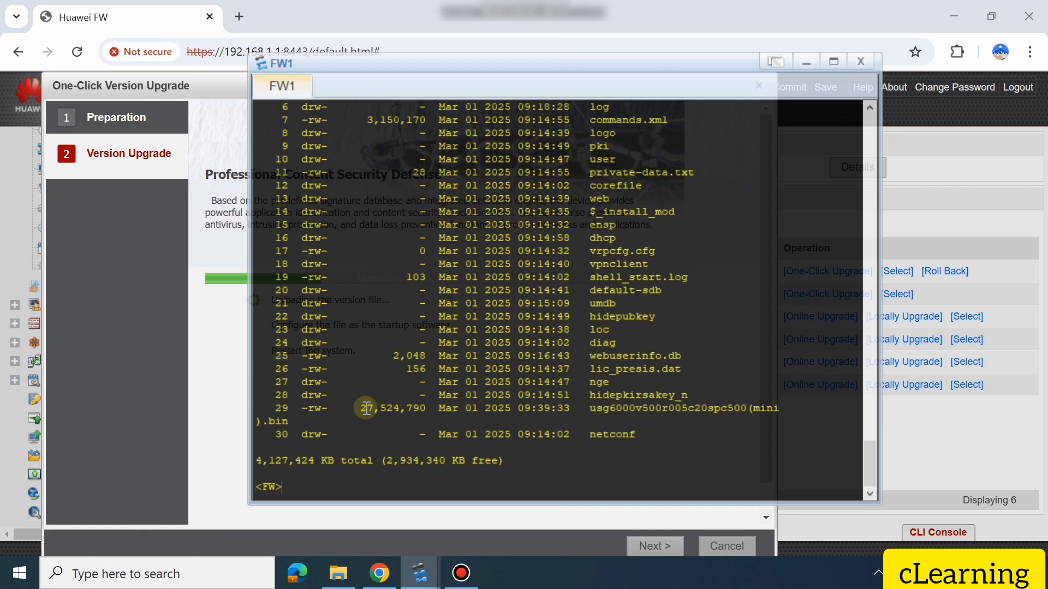
{"action": "left_click_drag", "start_coordinate": [367, 408], "coordinate": [437, 409]}
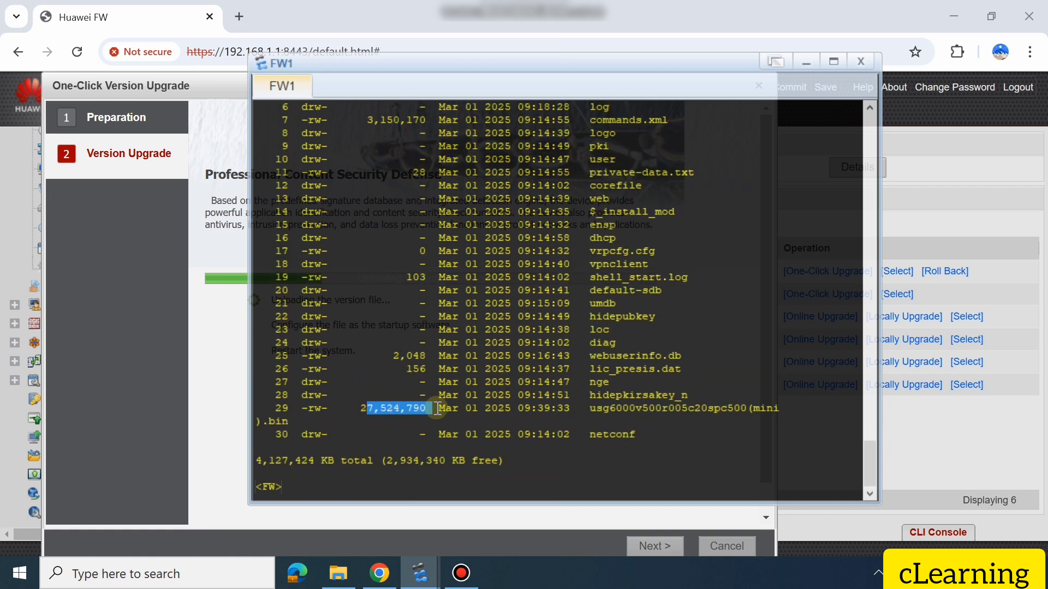
{"action": "left_click", "coordinate": [190, 318]}
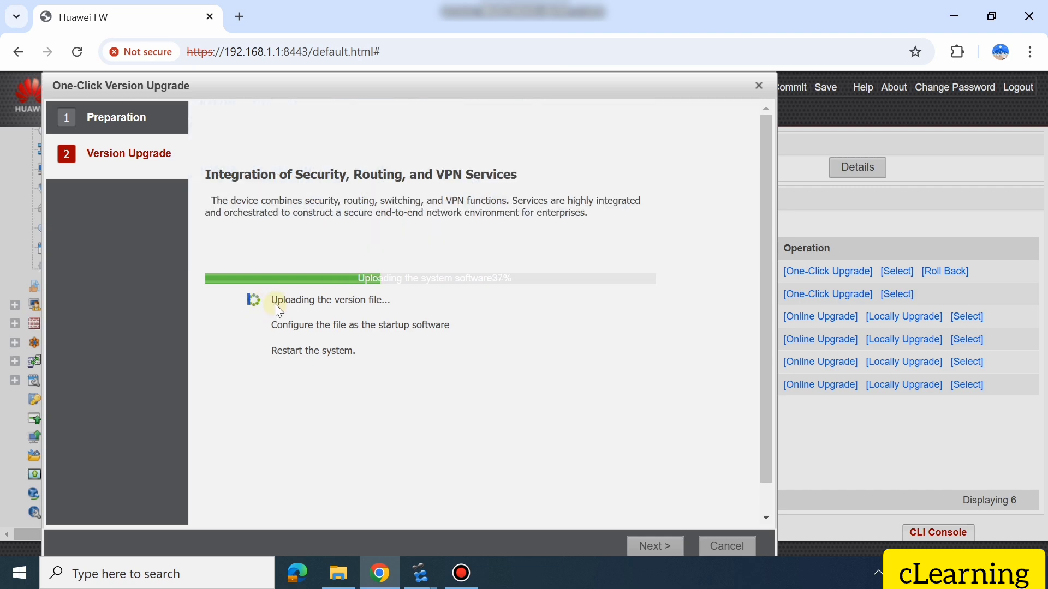
{"action": "left_click_drag", "start_coordinate": [274, 304], "coordinate": [389, 325]}
Step: Recheck the uploaded .bin size with dir in FW1, then wait in the wizard for the startup-file error
{"action": "left_click", "coordinate": [339, 342]}
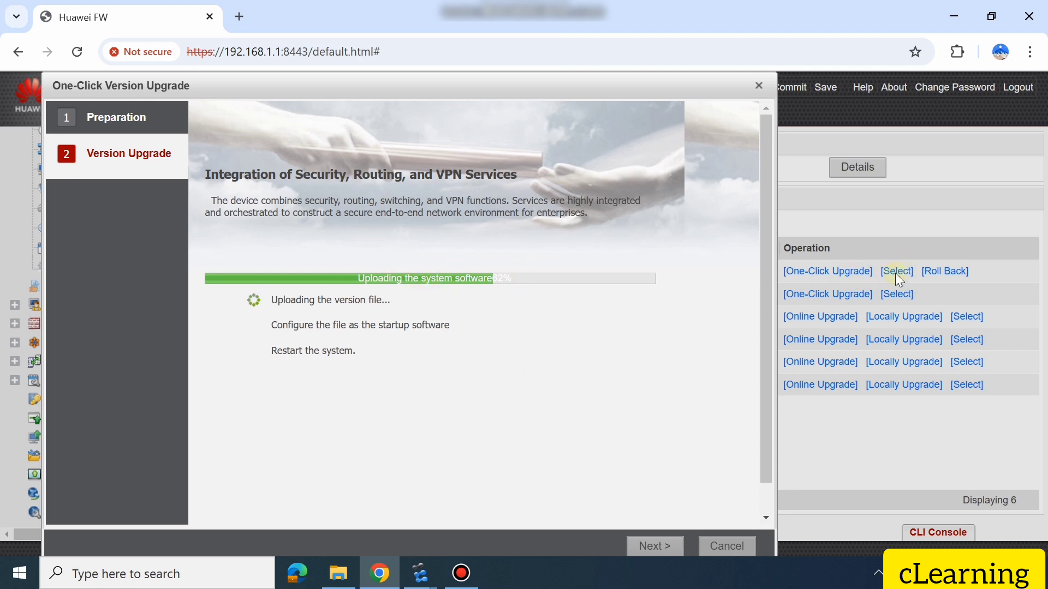
{"action": "mouse_move", "coordinate": [423, 573]}
{"action": "left_click", "coordinate": [495, 507]}
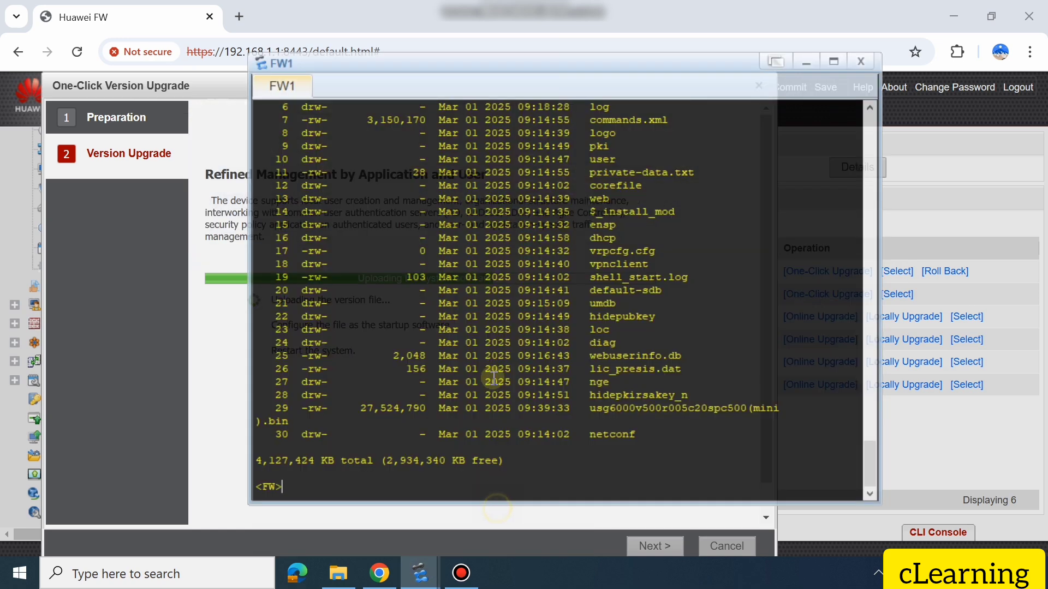
{"action": "type", "text": "dir"}
{"action": "key", "text": "Return"}
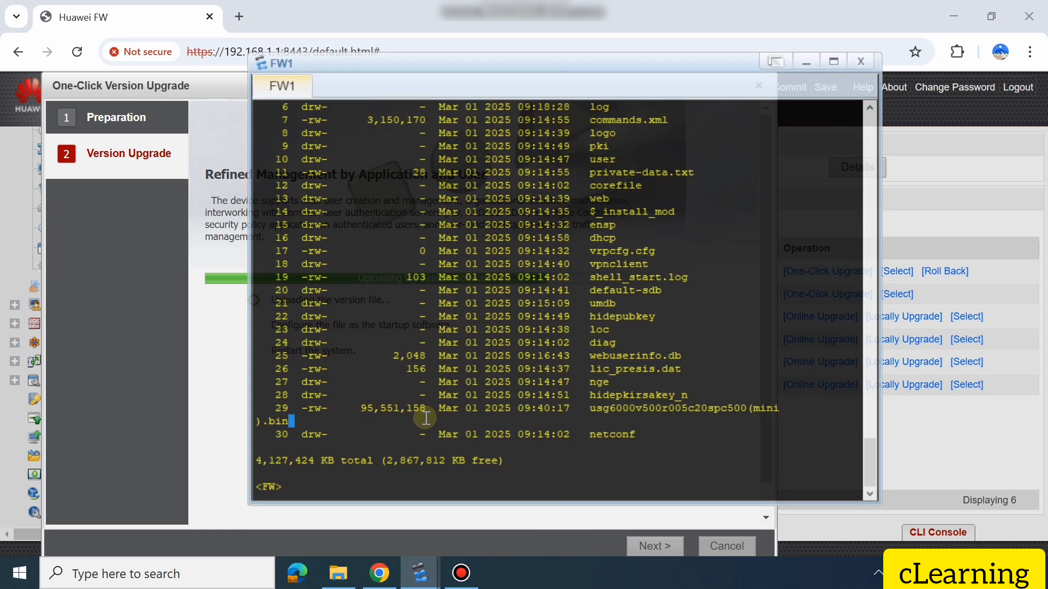
{"action": "left_click_drag", "start_coordinate": [421, 417], "coordinate": [479, 412]}
{"action": "left_click", "coordinate": [213, 380]}
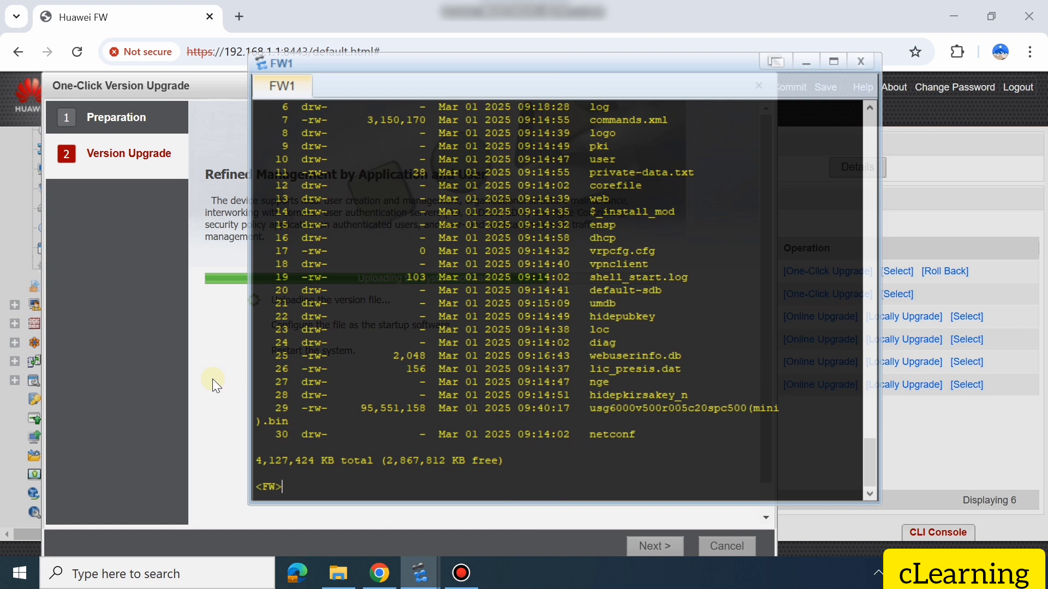
{"action": "left_click", "coordinate": [238, 339]}
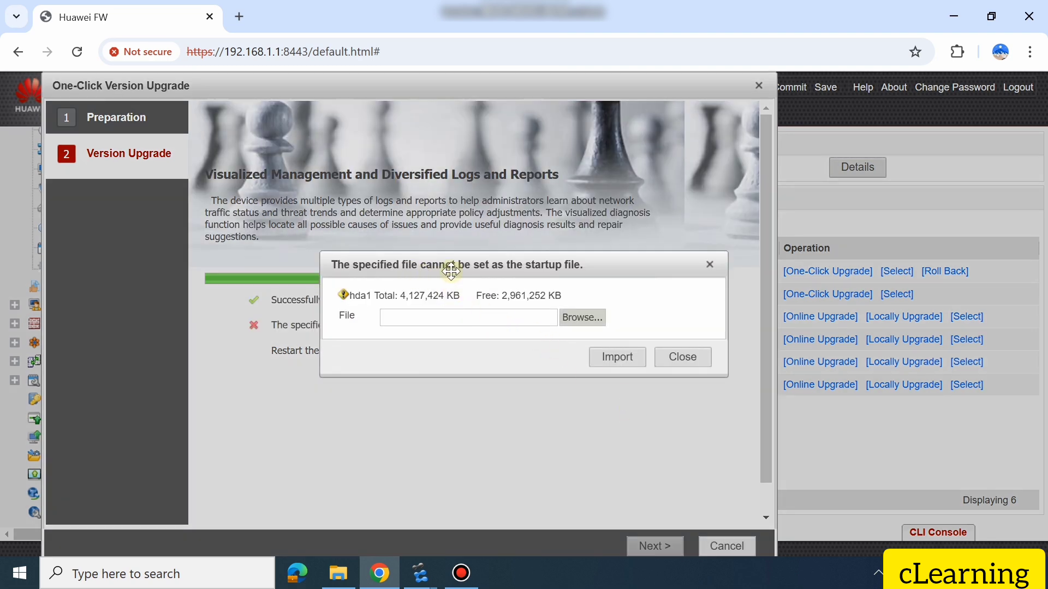
Step: Import USG6000V500R005C20SPC500(mini).bin again through the wizard's file picker
{"action": "left_click", "coordinate": [573, 319]}
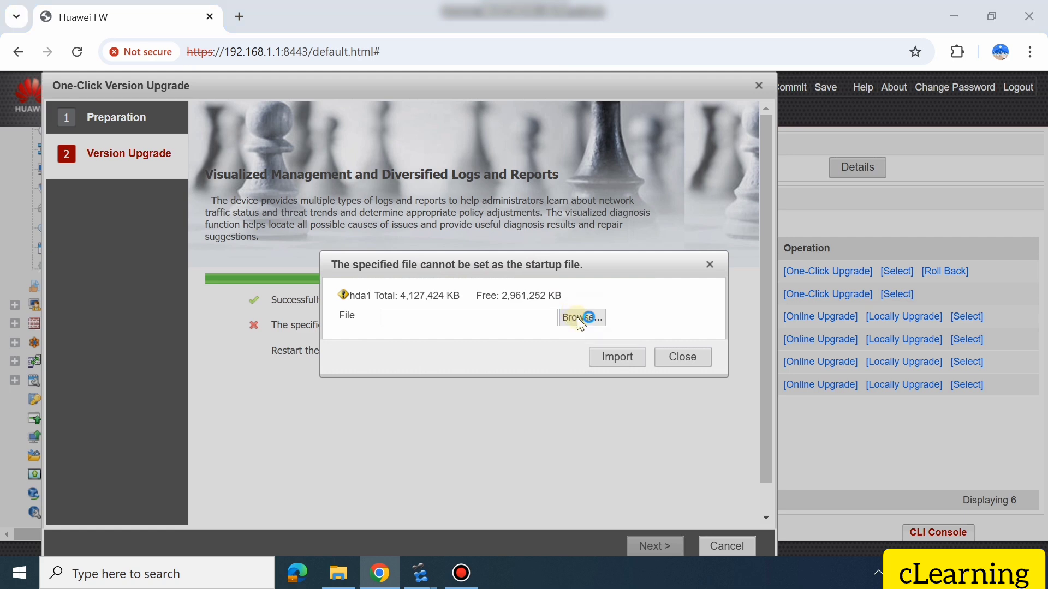
{"action": "left_click", "coordinate": [398, 120]}
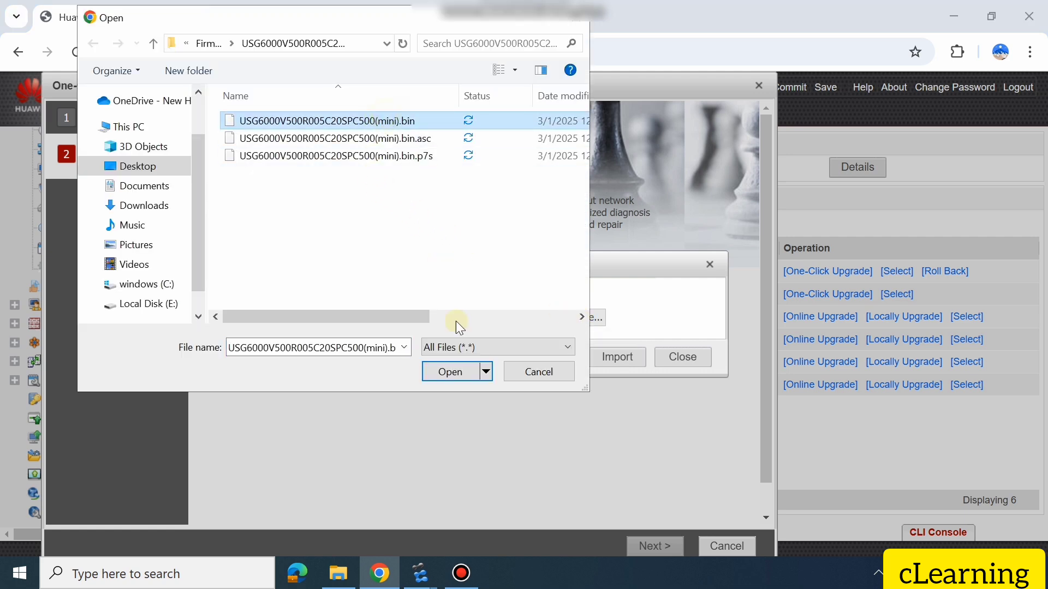
{"action": "left_click", "coordinate": [457, 370]}
{"action": "left_click", "coordinate": [606, 358]}
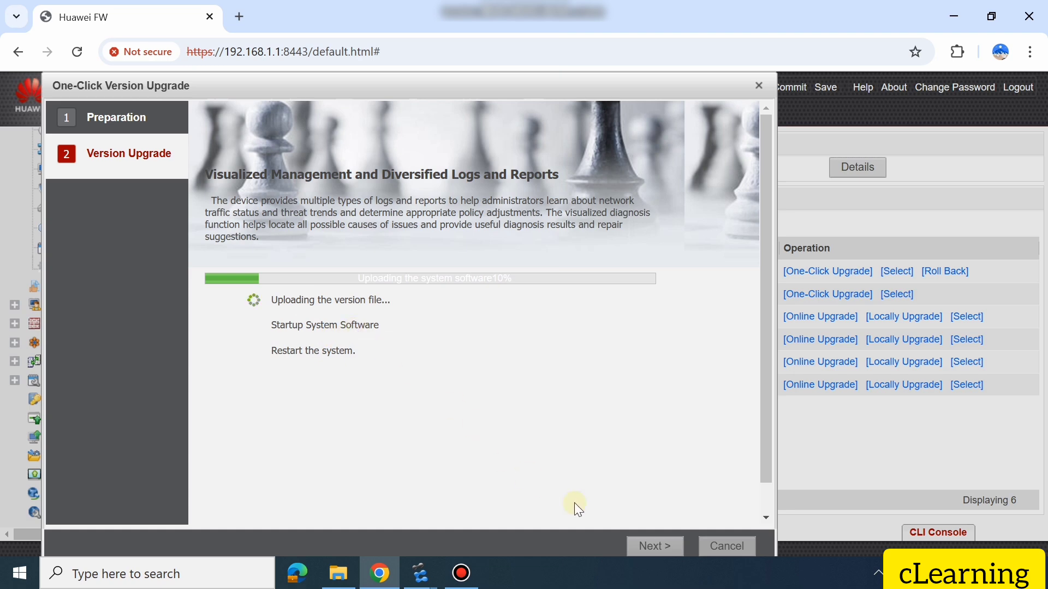
Step: Close the upgrade wizard and review the System Software Management list, then close it
{"action": "left_click", "coordinate": [758, 86]}
{"action": "left_click", "coordinate": [884, 273]}
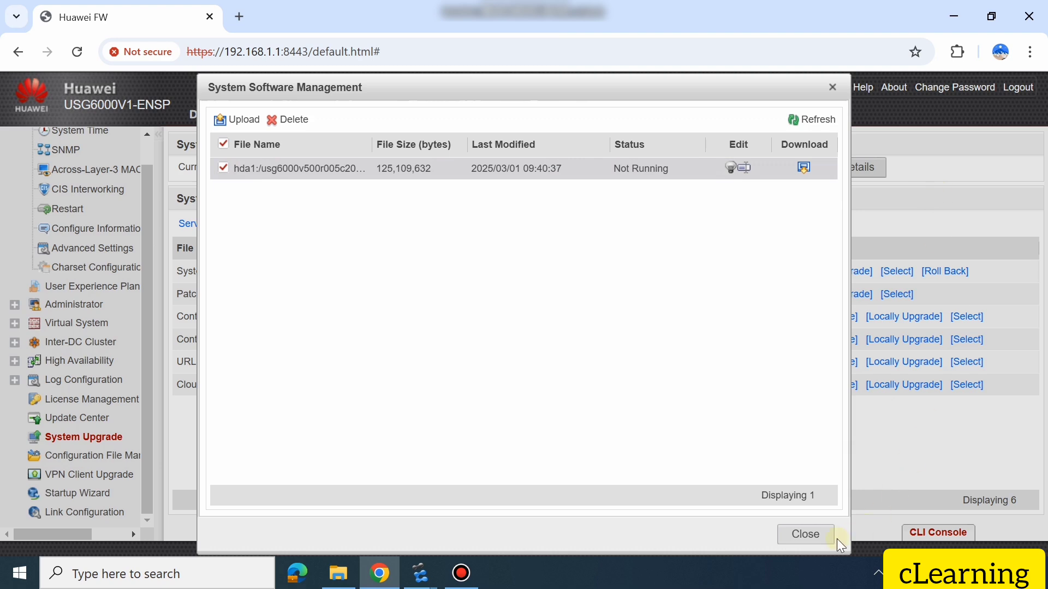
{"action": "left_click", "coordinate": [807, 535]}
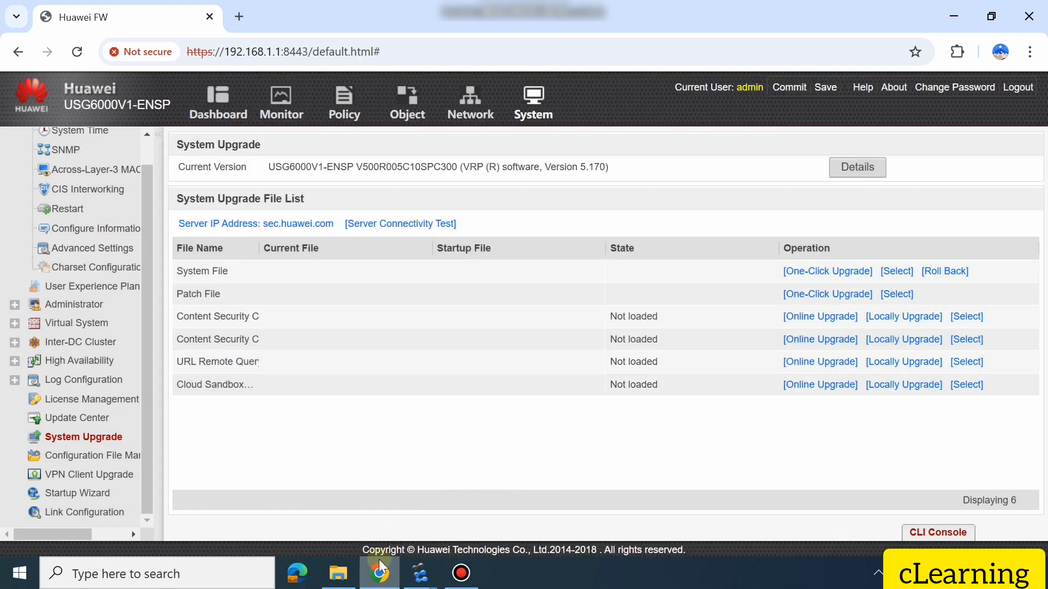
{"action": "left_click", "coordinate": [421, 573]}
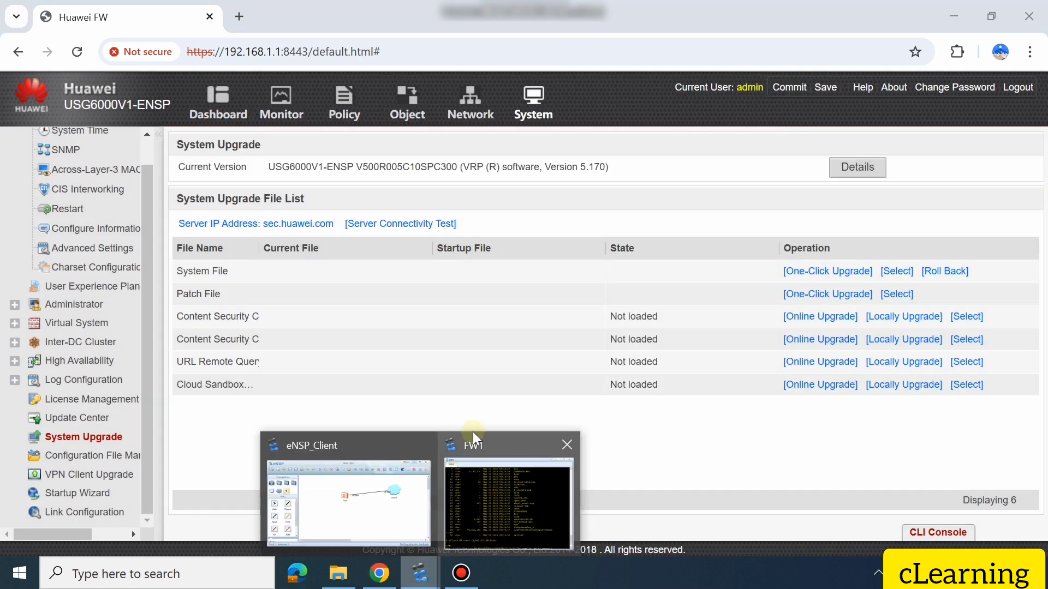
Step: List the FW1 flash directory and copy the uploaded (mini).bin file name
{"action": "left_click", "coordinate": [486, 500]}
{"action": "key", "text": "Return"}
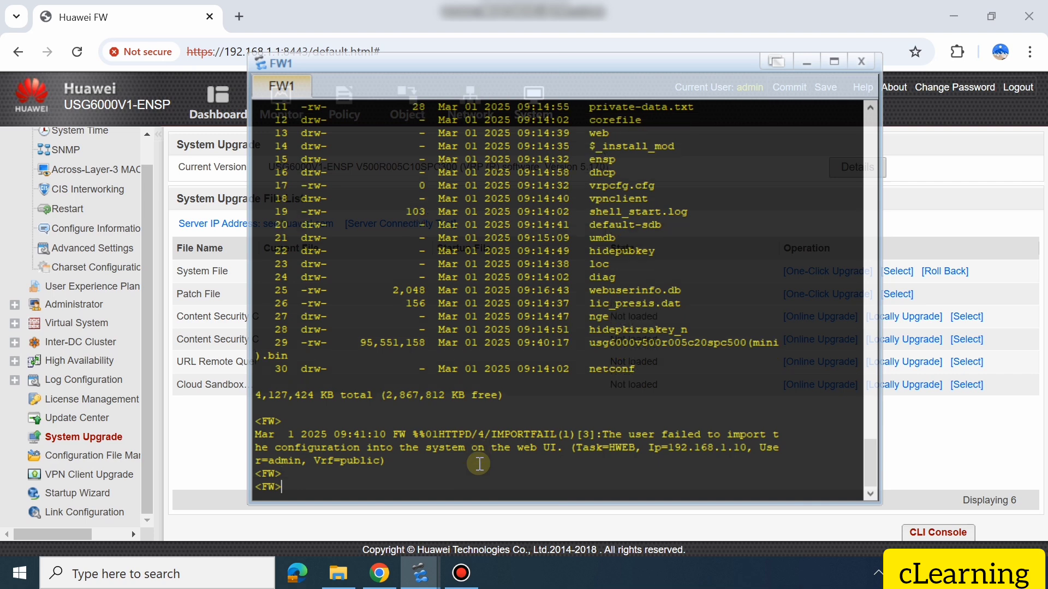
{"action": "type", "text": "dir"}
{"action": "key", "text": "Return"}
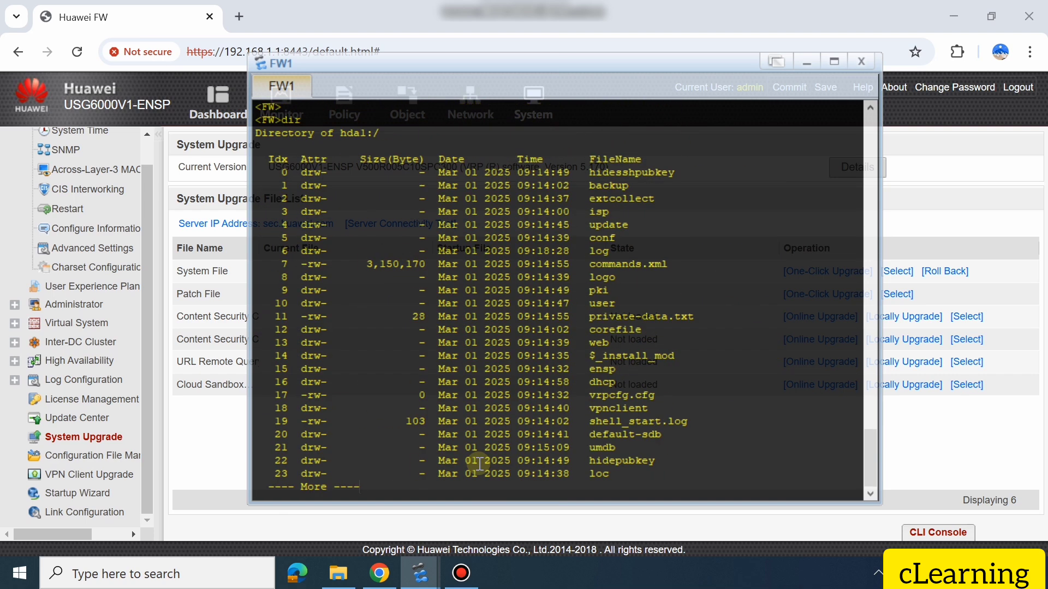
{"action": "key", "text": "space"}
{"action": "left_click_drag", "start_coordinate": [589, 409], "coordinate": [794, 421]}
{"action": "key", "text": "ctrl+c"}
{"action": "left_click", "coordinate": [547, 424]}
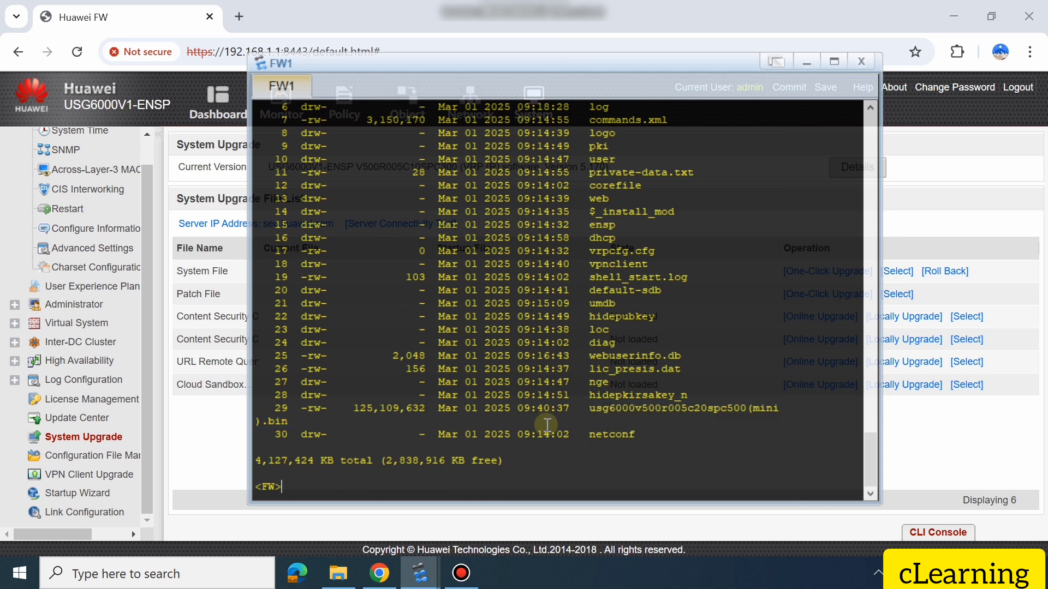
Step: Run startup system-software usg6000v500r005c20spc500(mini).bin, which reports failure
{"action": "type", "text": "st"}
{"action": "key", "text": "Tab"}
{"action": "type", "text": "sy"}
{"action": "key", "text": "Tab"}
{"action": "key", "text": "Tab"}
{"action": "type", "text": "u"}
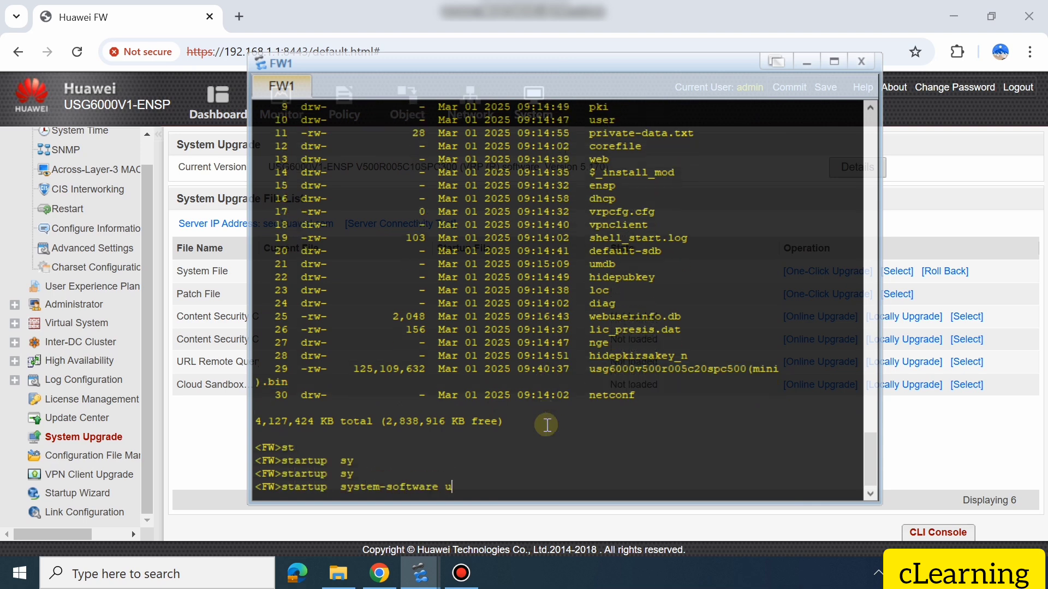
{"action": "key", "text": "ctrl+v"}
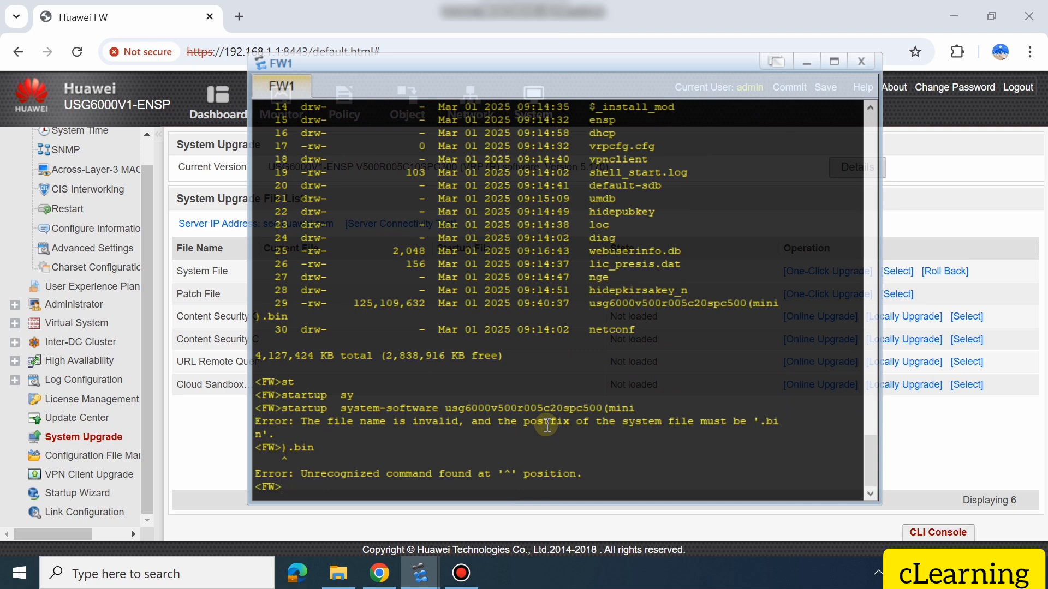
{"action": "key", "text": "Up"}
{"action": "type", "text": ")"}
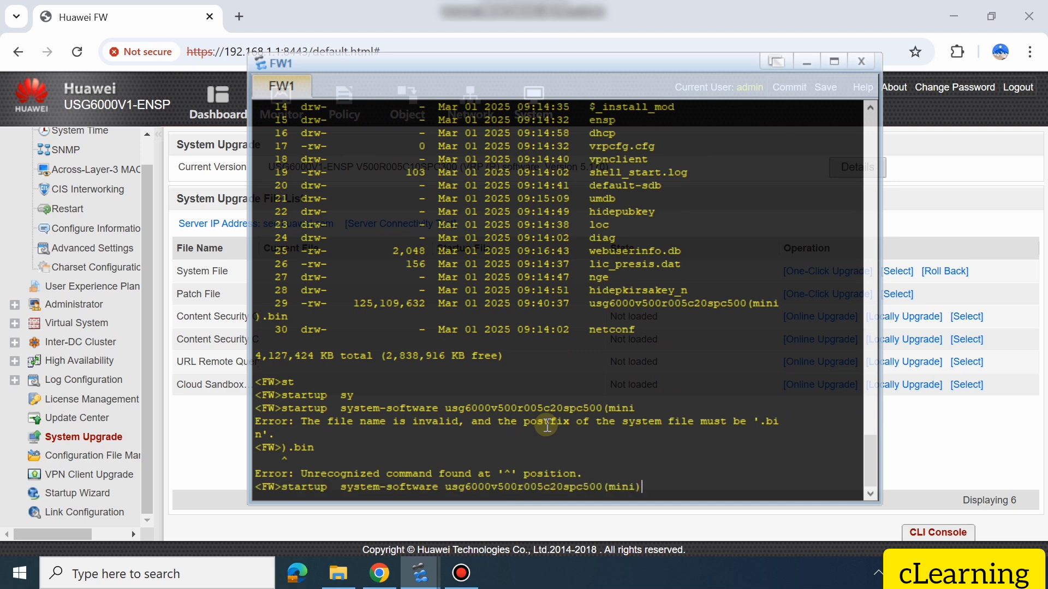
{"action": "type", "text": ".bin"}
{"action": "key", "text": "Return"}
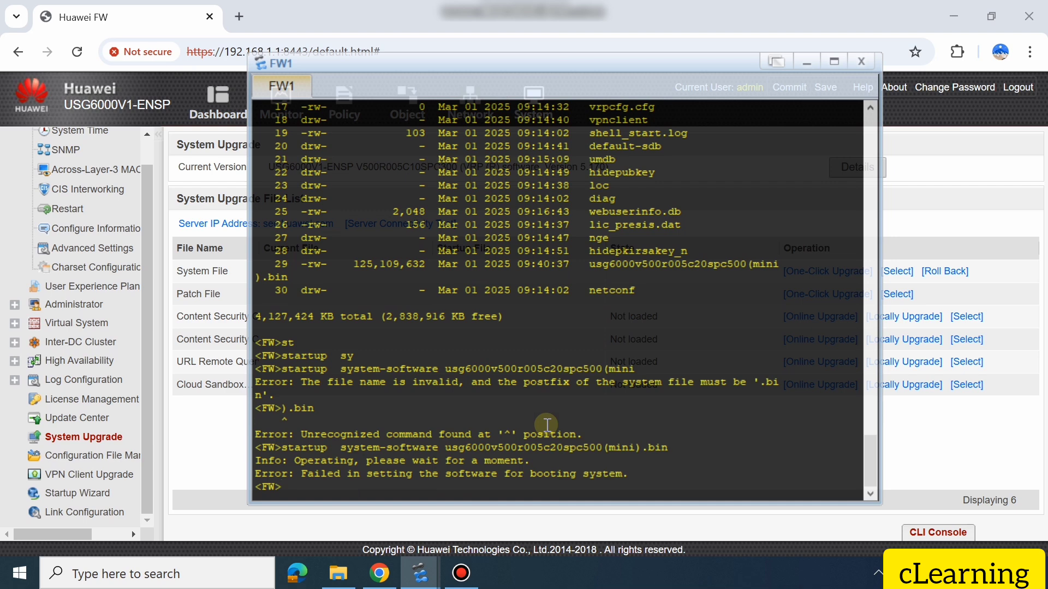
Step: Check the startup patch ? help options, then return to the System Upgrade page
{"action": "type", "text": "st"}
{"action": "key", "text": "Tab"}
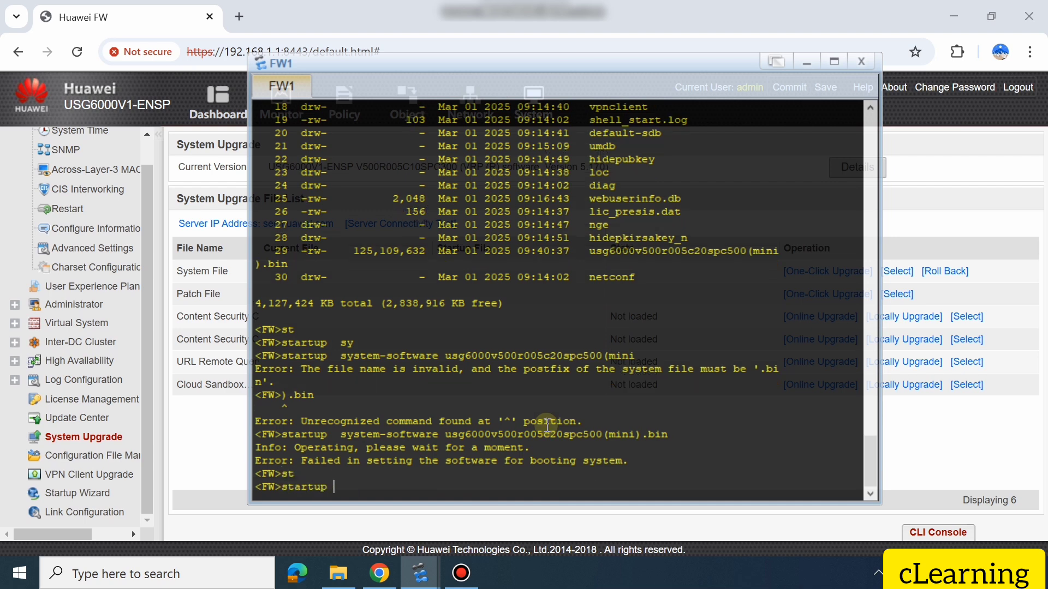
{"action": "type", "text": "p"}
{"action": "key", "text": "Tab"}
{"action": "type", "text": "?"}
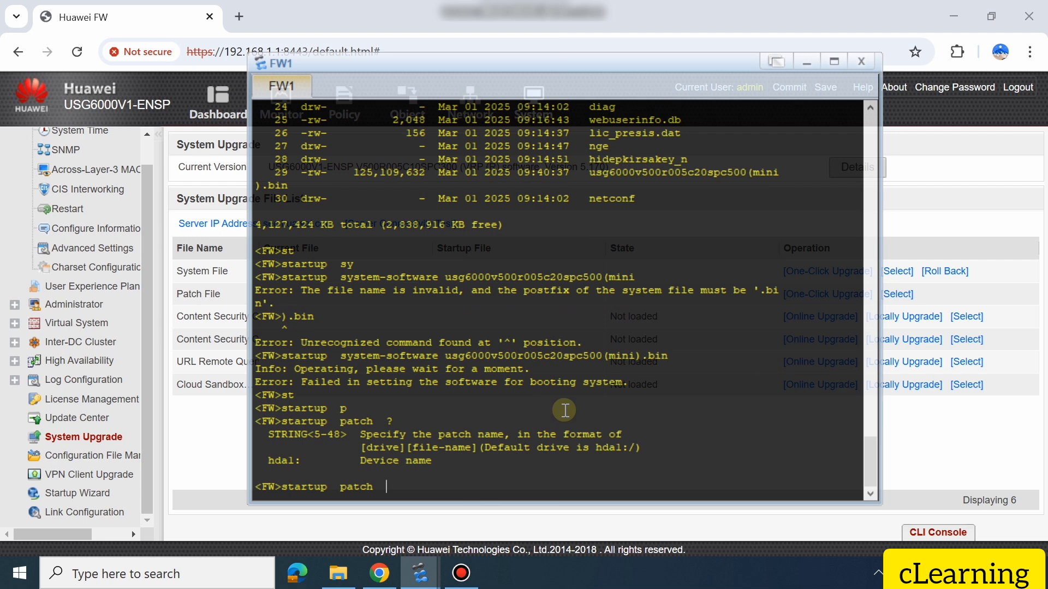
{"action": "left_click", "coordinate": [895, 435]}
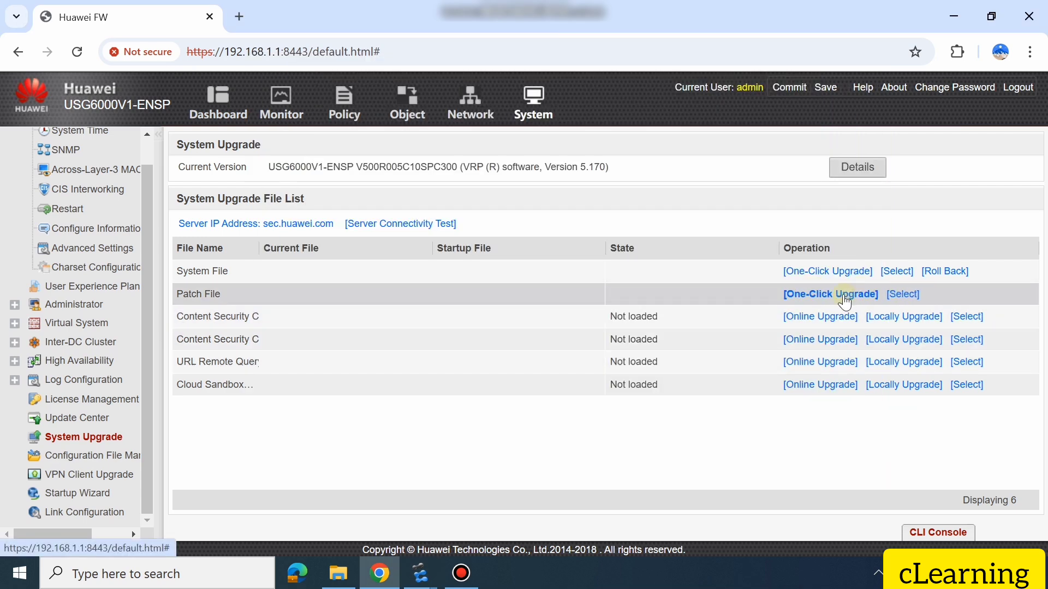
Step: Tick the uploaded (mini).bin in System Software Management, delete it, and close the empty list
{"action": "left_click", "coordinate": [903, 274]}
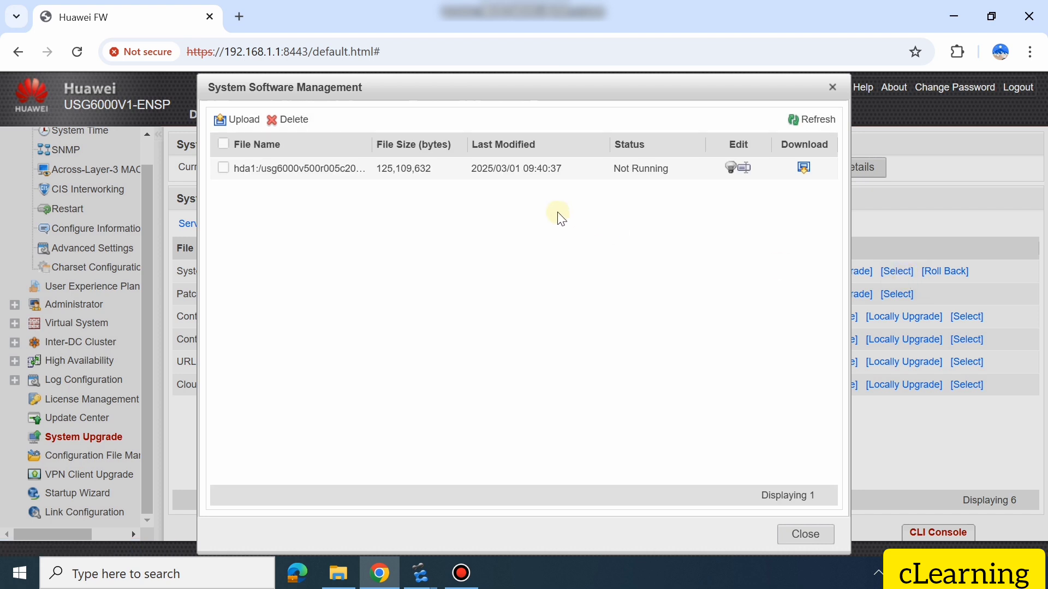
{"action": "left_click", "coordinate": [223, 168]}
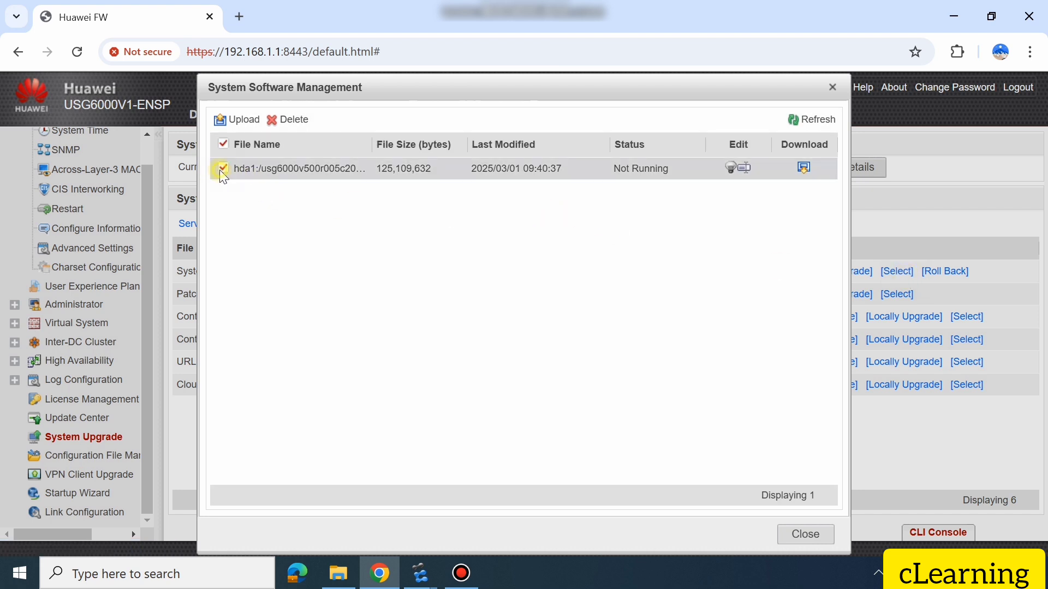
{"action": "left_click", "coordinate": [285, 129]}
{"action": "left_click", "coordinate": [571, 398]}
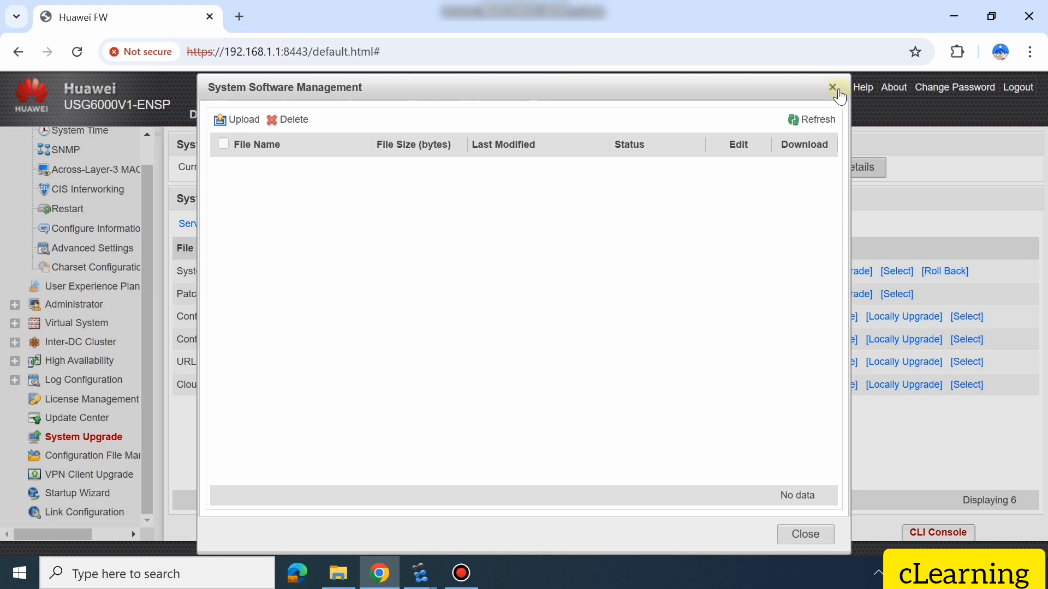
{"action": "left_click", "coordinate": [835, 89]}
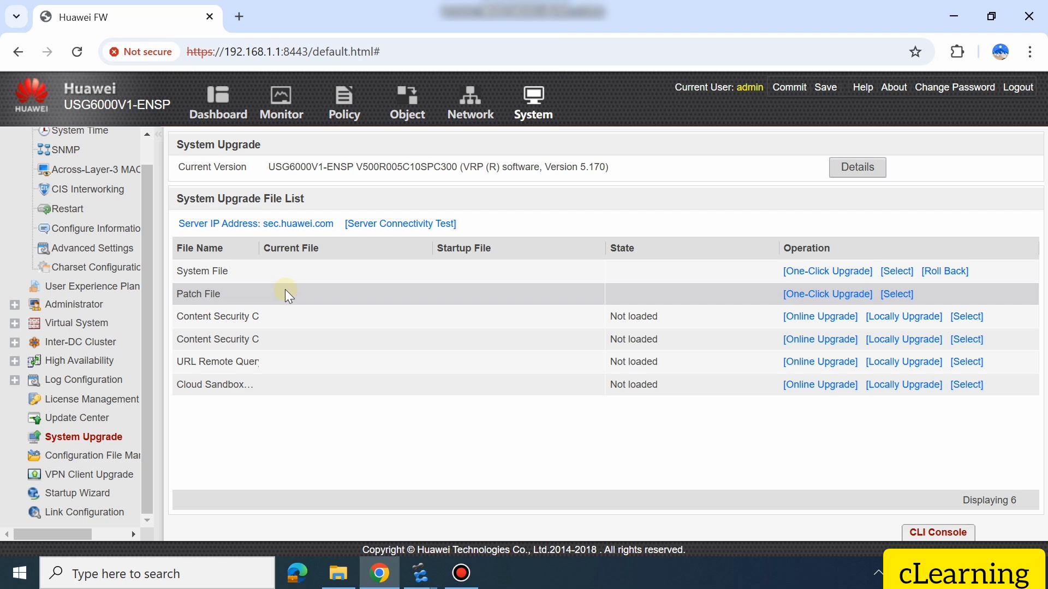
{"action": "left_click_drag", "start_coordinate": [98, 106], "coordinate": [145, 106]}
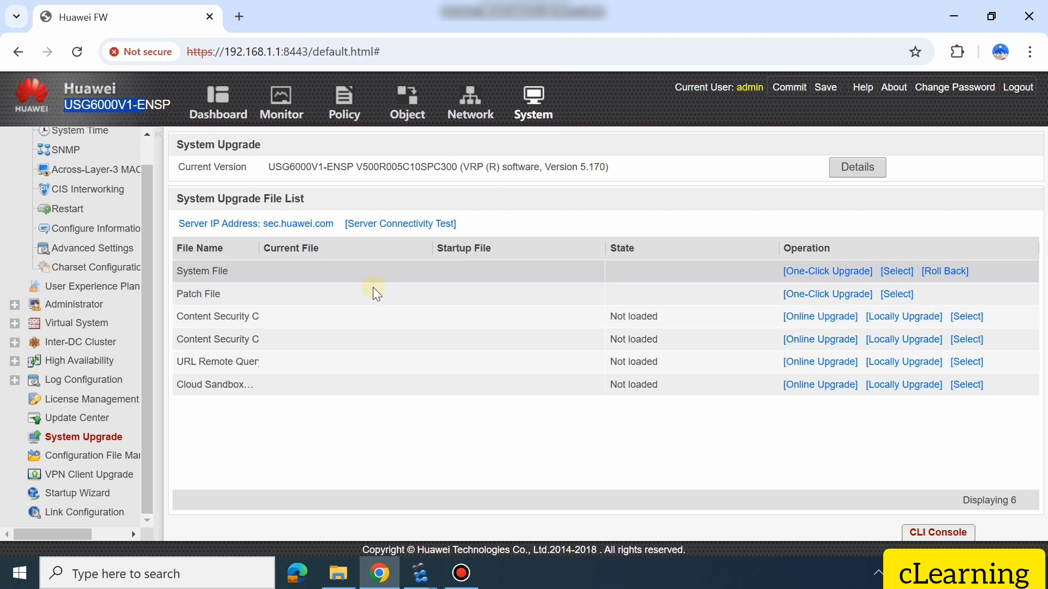